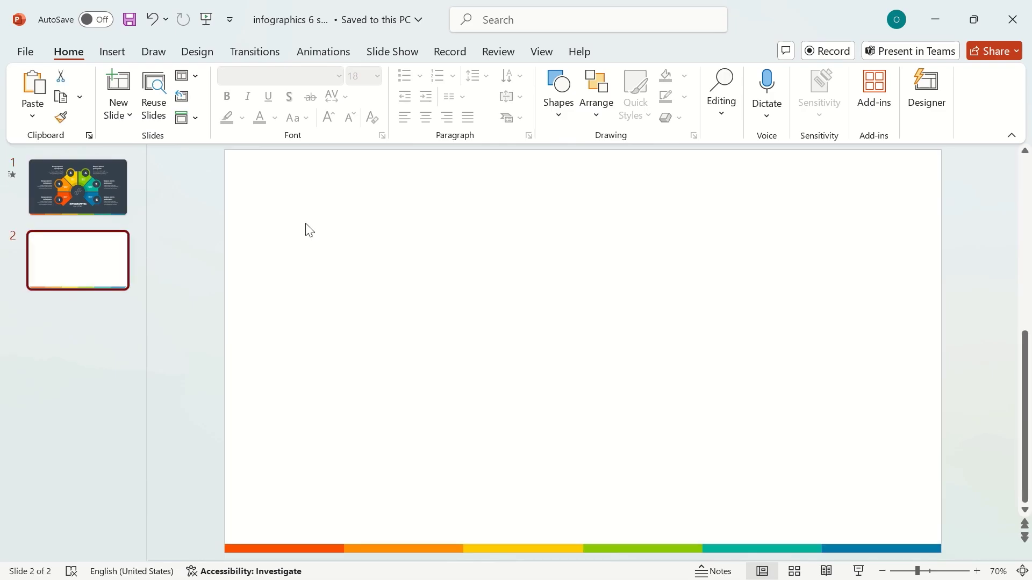
Fill the second slide's background with the solid custom colour RGB 52, 66, 75.
{"action": "right_click", "coordinate": [362, 218]}
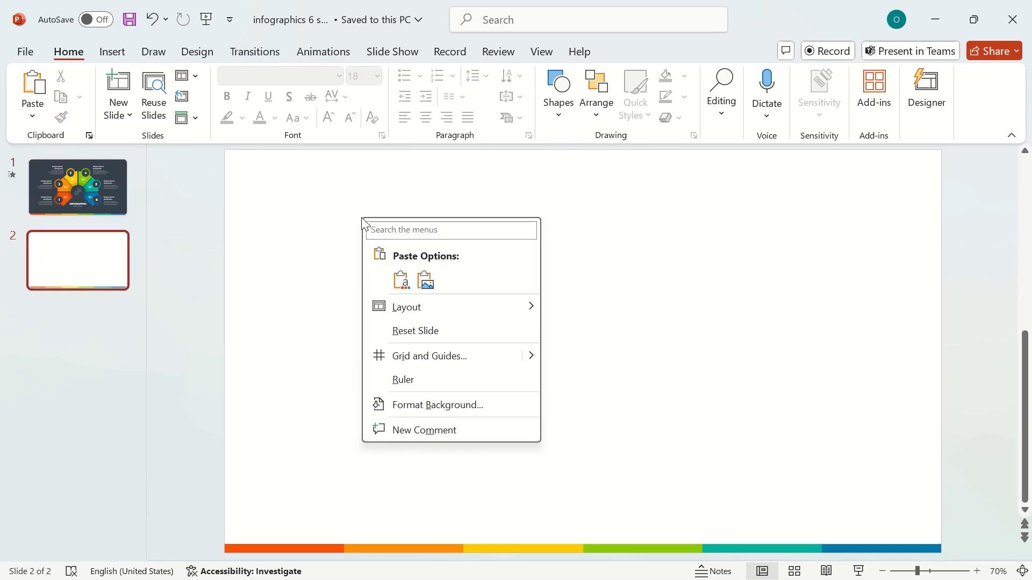
{"action": "left_click", "coordinate": [461, 413]}
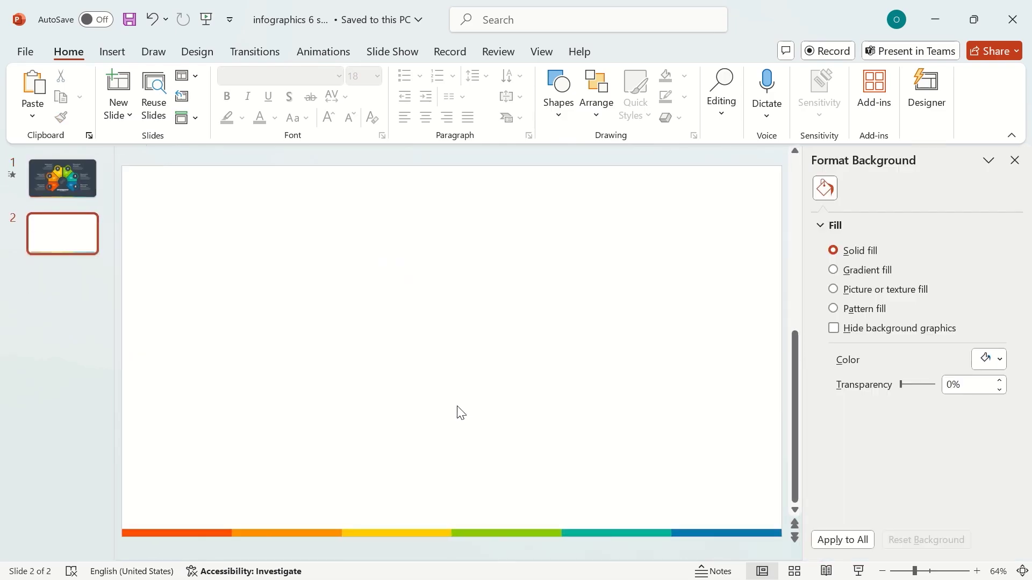
{"action": "left_click", "coordinate": [1002, 360]}
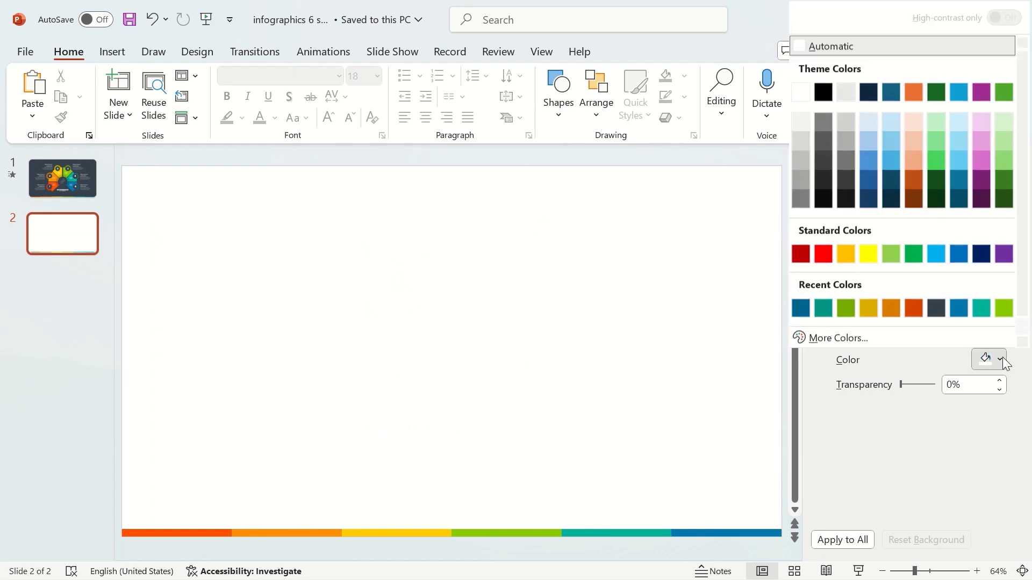
{"action": "left_click", "coordinate": [844, 337]}
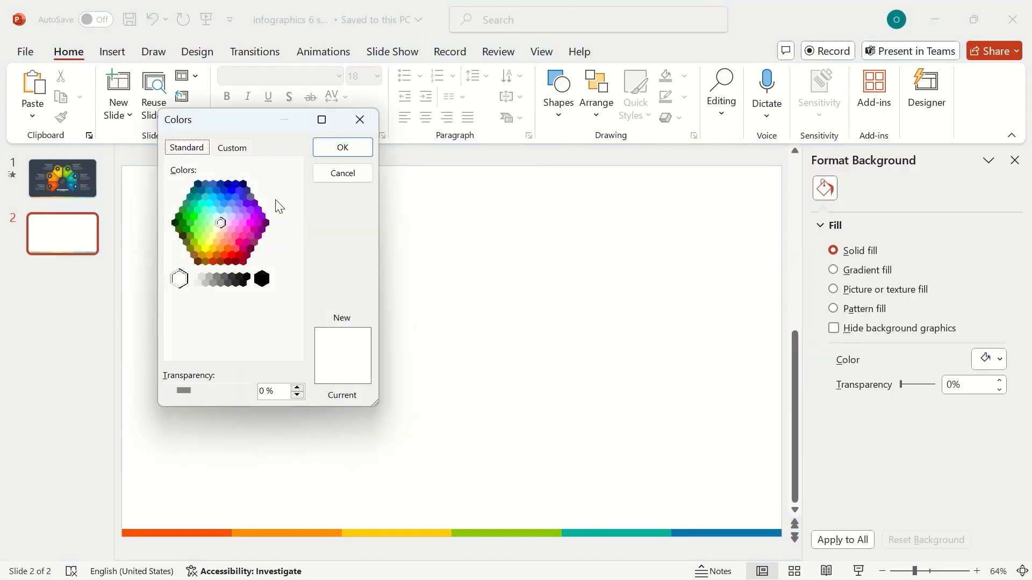
{"action": "left_click", "coordinate": [226, 149]}
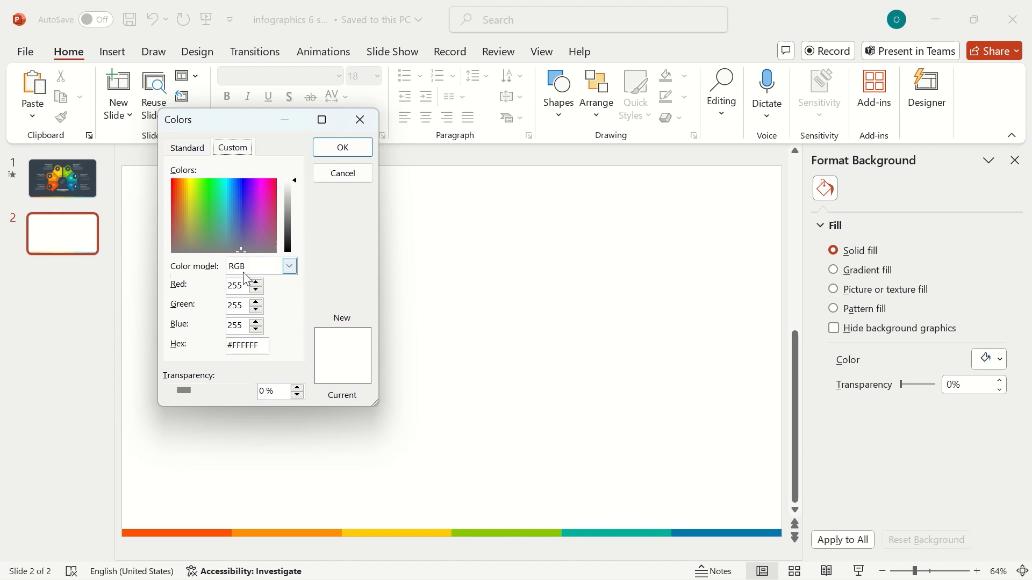
{"action": "left_click_drag", "start_coordinate": [245, 282], "coordinate": [144, 282]}
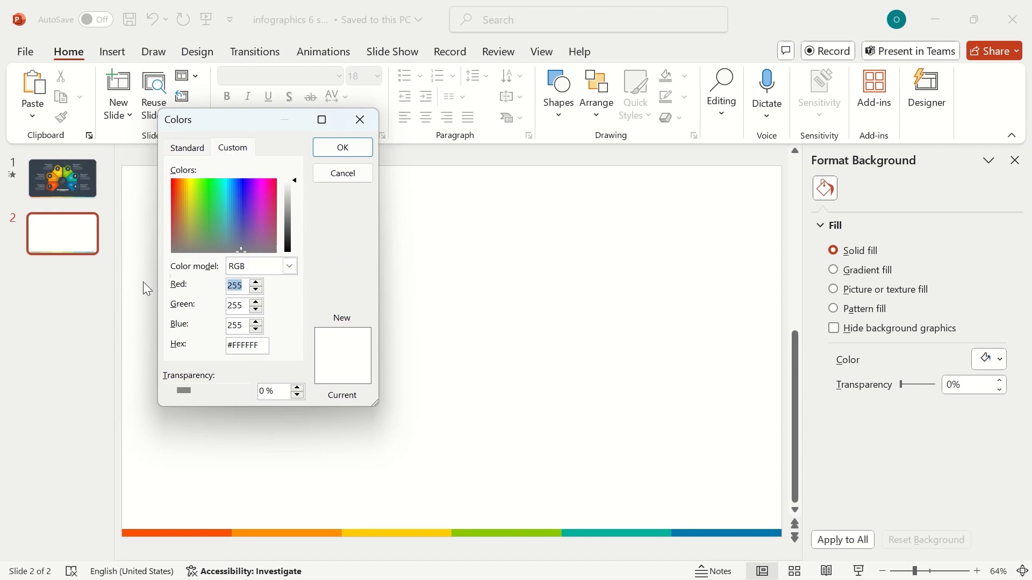
{"action": "type", "text": "5"}
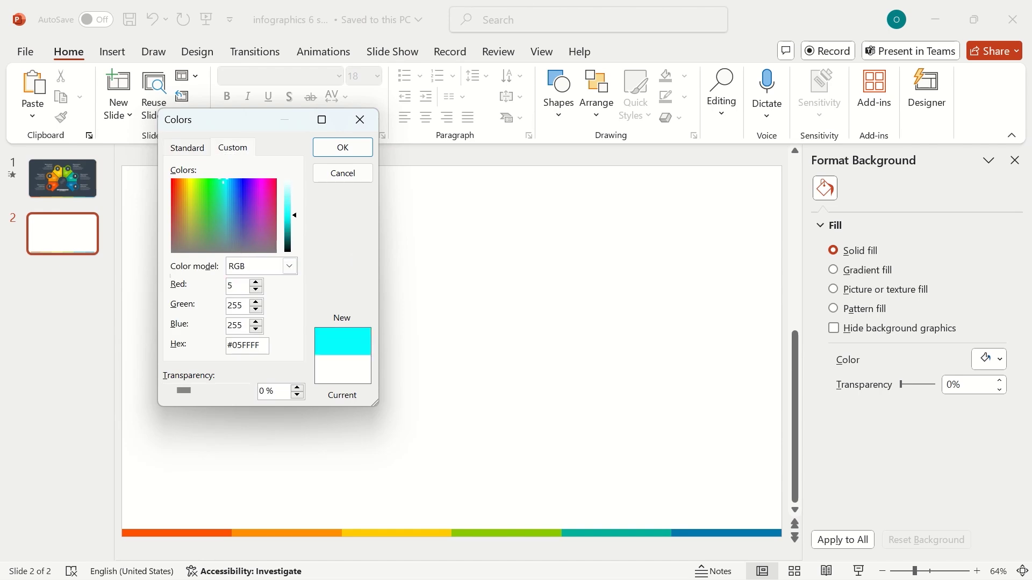
{"action": "type", "text": "2"}
{"action": "left_click_drag", "start_coordinate": [245, 308], "coordinate": [221, 310]}
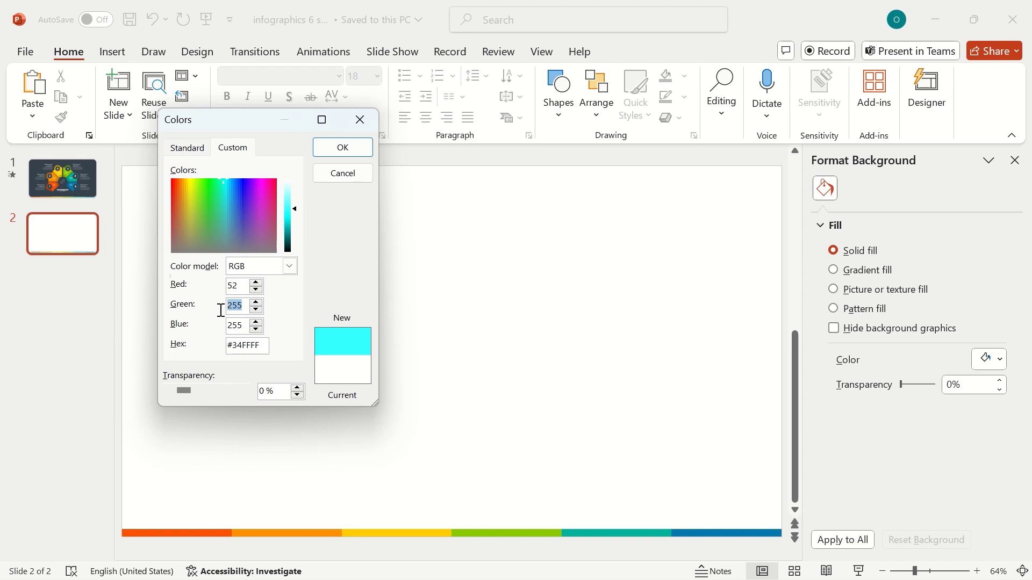
{"action": "type", "text": "66"}
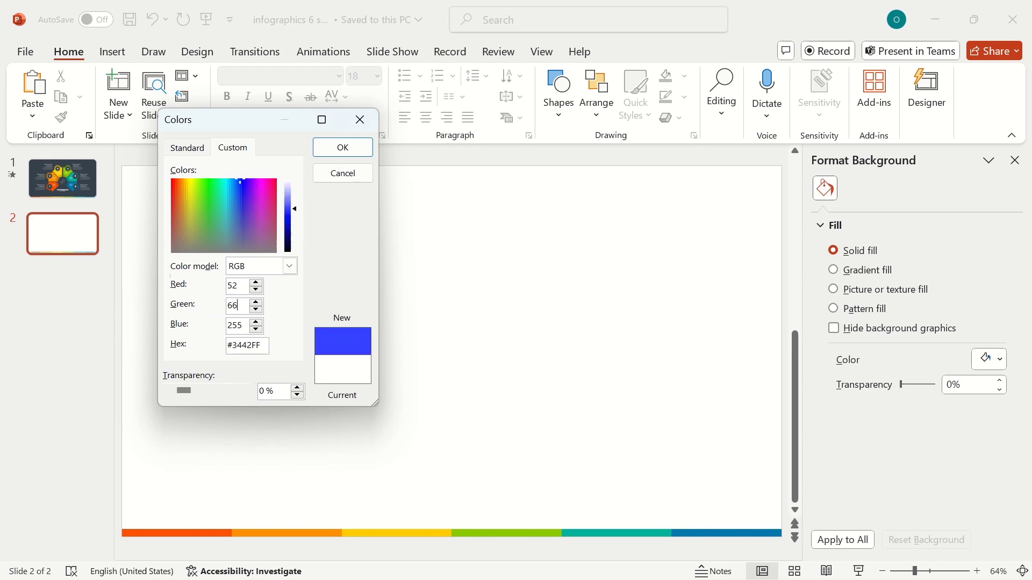
{"action": "left_click_drag", "start_coordinate": [248, 326], "coordinate": [216, 328]}
{"action": "type", "text": "75"}
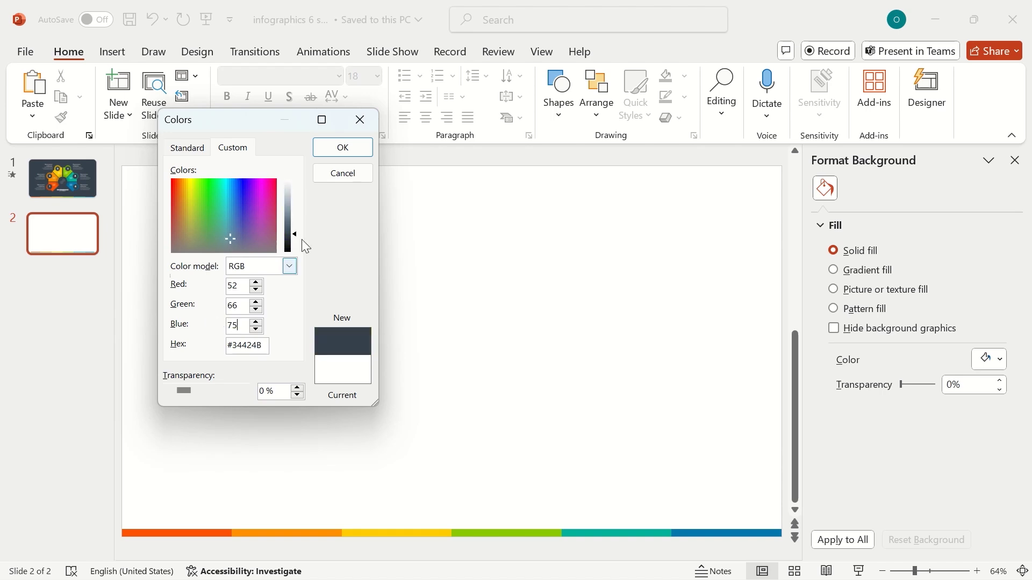
{"action": "left_click", "coordinate": [350, 154]}
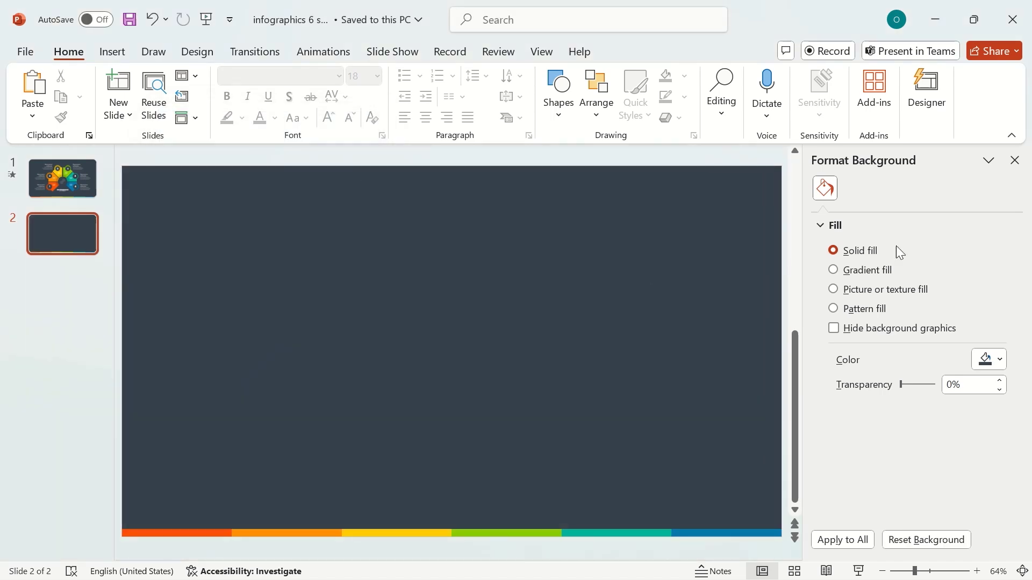
Close the background pane and insert a Pie > Doughnut chart onto the slide.
{"action": "left_click", "coordinate": [1022, 162]}
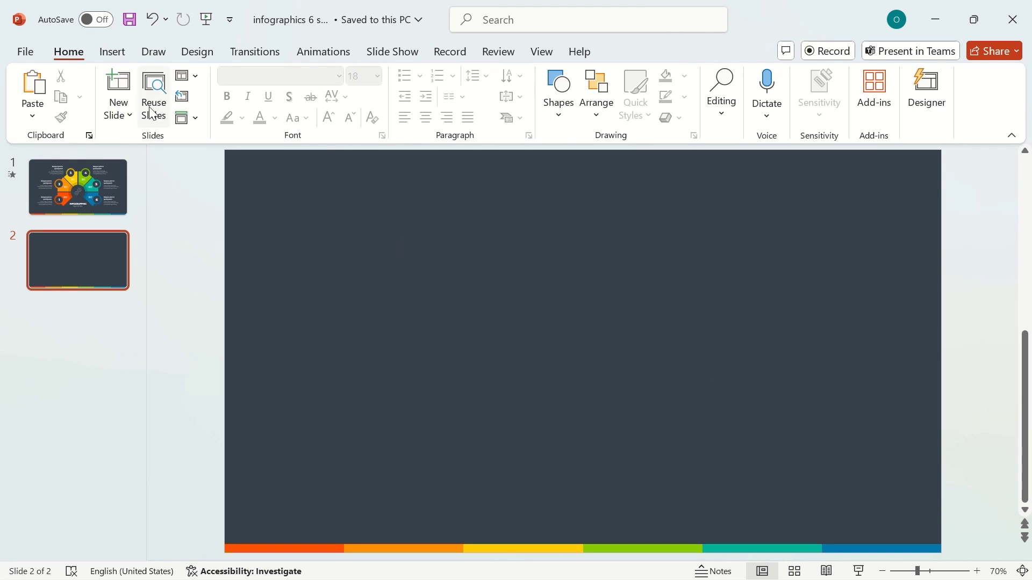
{"action": "left_click", "coordinate": [113, 50]}
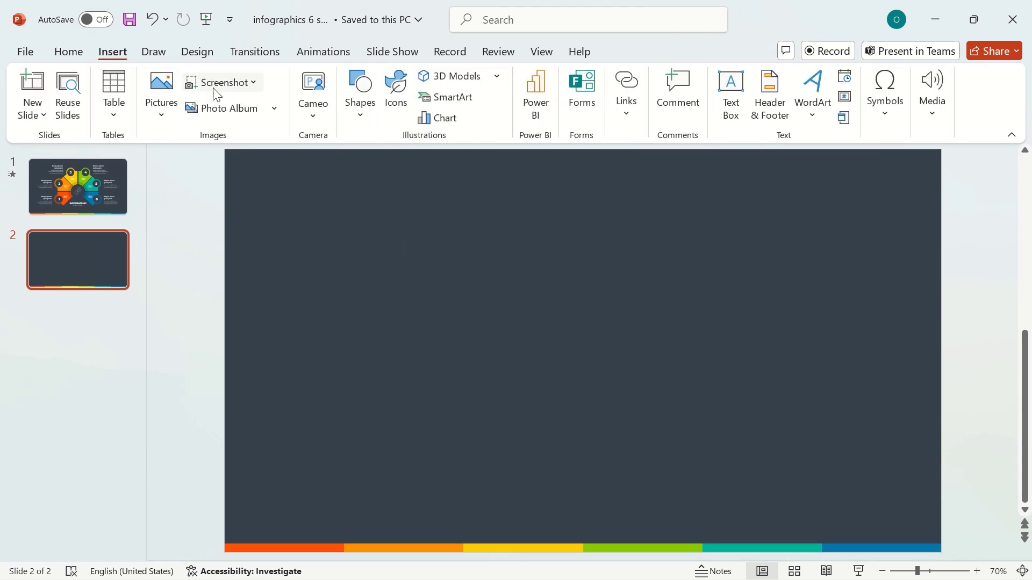
{"action": "left_click", "coordinate": [432, 120]}
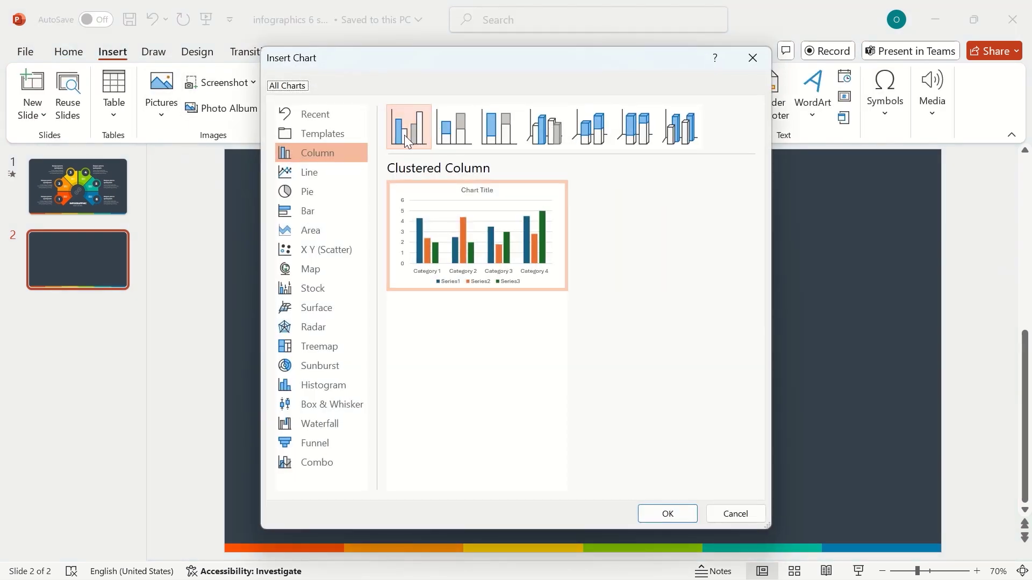
{"action": "left_click", "coordinate": [316, 195]}
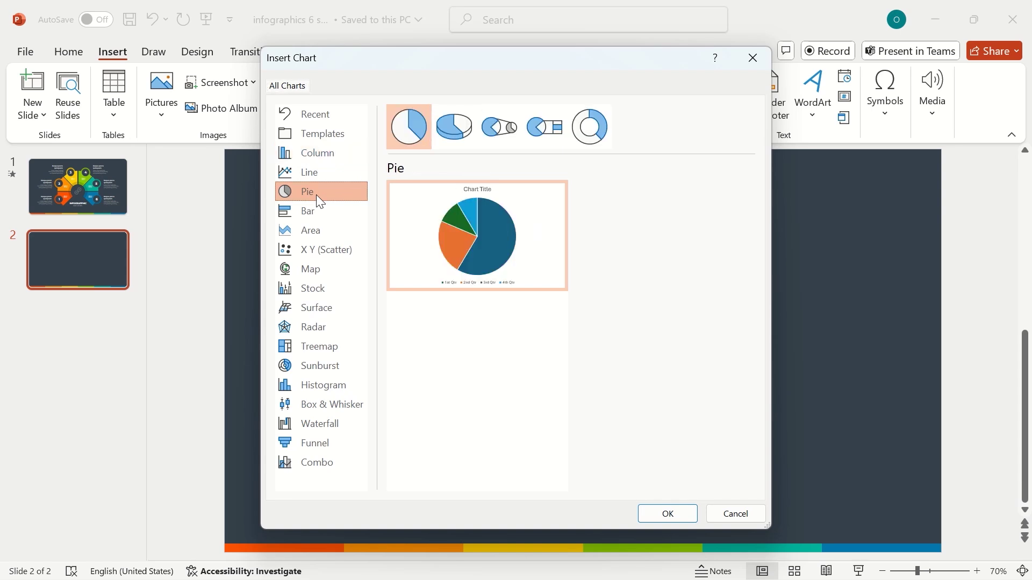
{"action": "left_click", "coordinate": [589, 140]}
{"action": "mouse_move", "coordinate": [521, 221]}
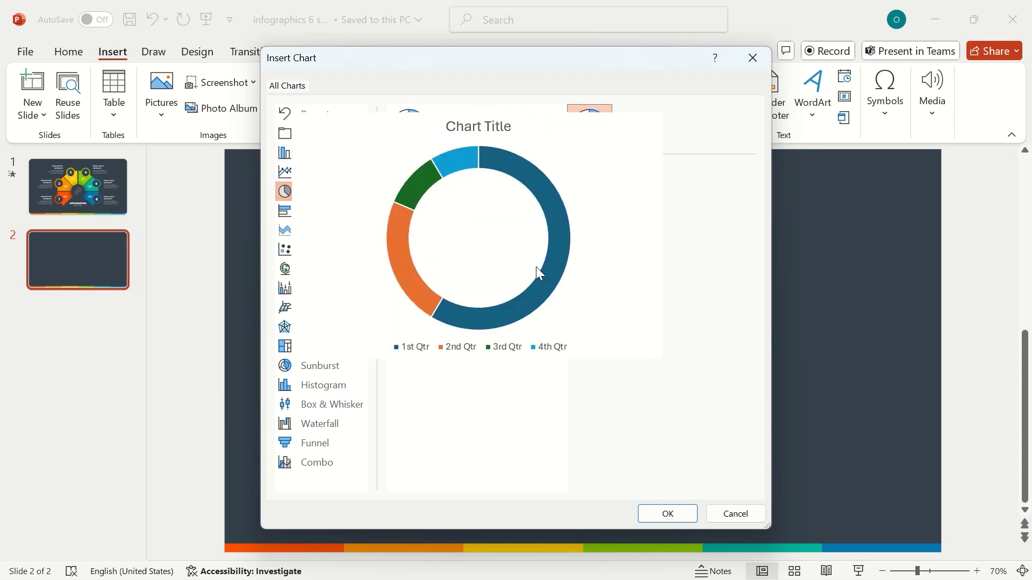
{"action": "left_click", "coordinate": [667, 512]}
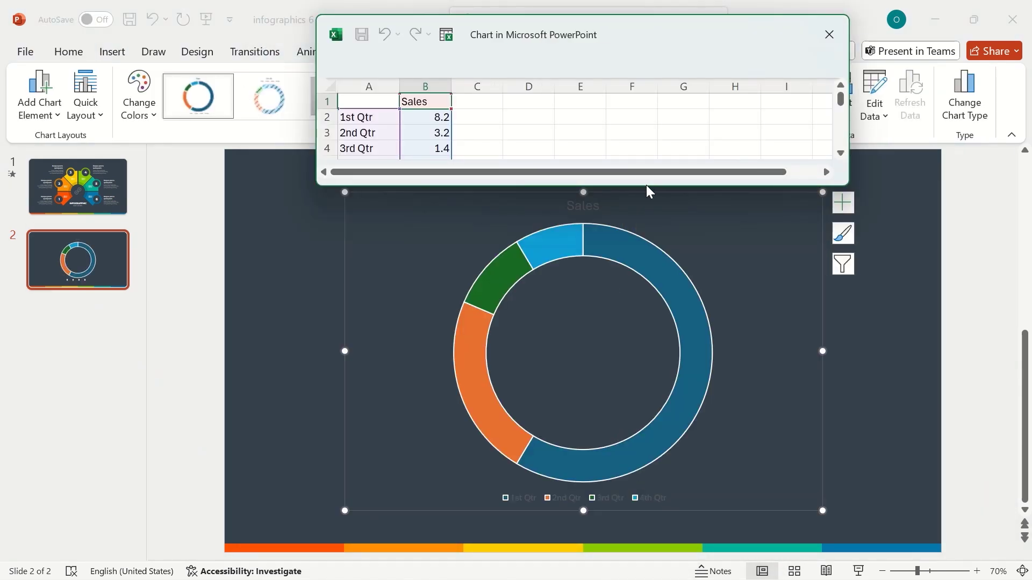
Enlarge the data sheet, enter 1 in cell B2 and fill it down to B9.
{"action": "left_click_drag", "start_coordinate": [646, 188], "coordinate": [620, 336]}
{"action": "left_click", "coordinate": [444, 118]}
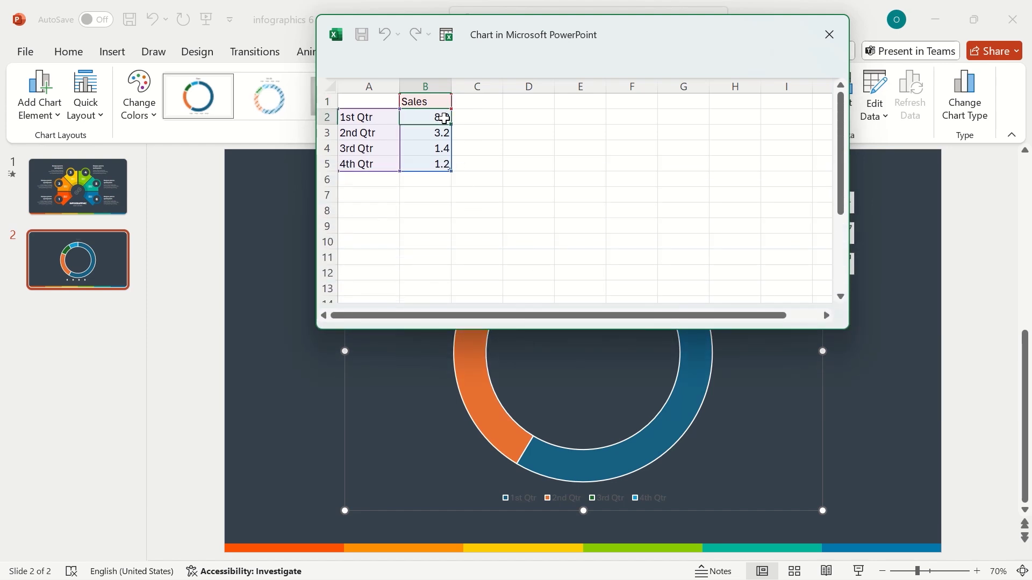
{"action": "key", "text": "BackSpace"}
{"action": "type", "text": "1"}
{"action": "left_click_drag", "start_coordinate": [451, 126], "coordinate": [435, 233]}
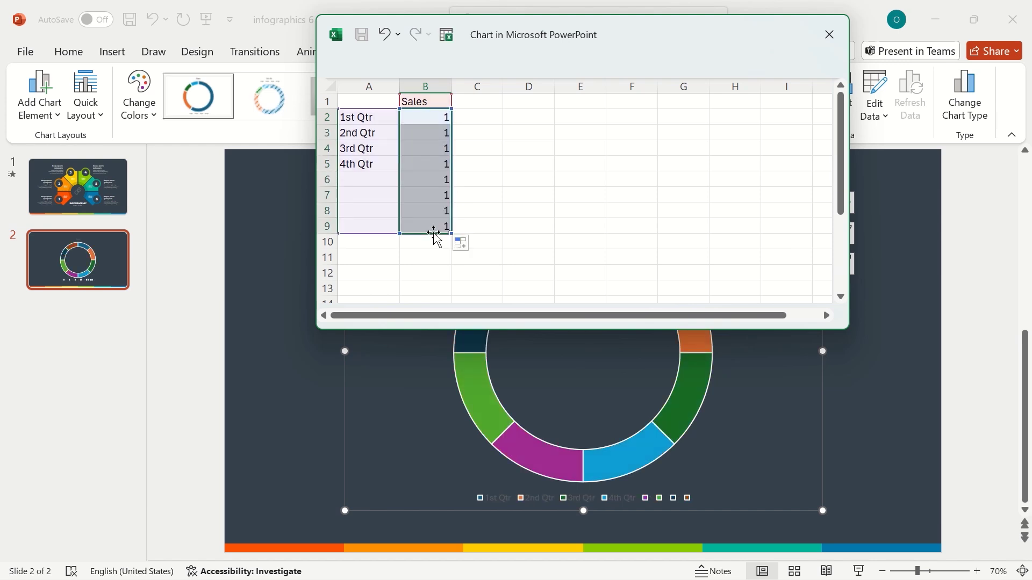
Close the data sheet and delete the chart's Sales title and its legend.
{"action": "left_click", "coordinate": [828, 41]}
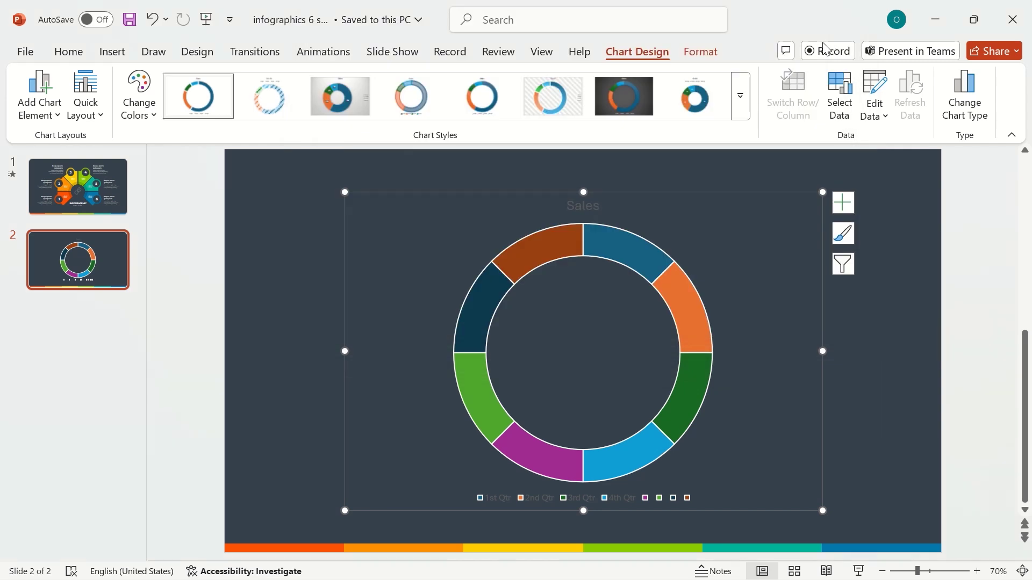
{"action": "left_click", "coordinate": [596, 206]}
{"action": "key", "text": "Delete"}
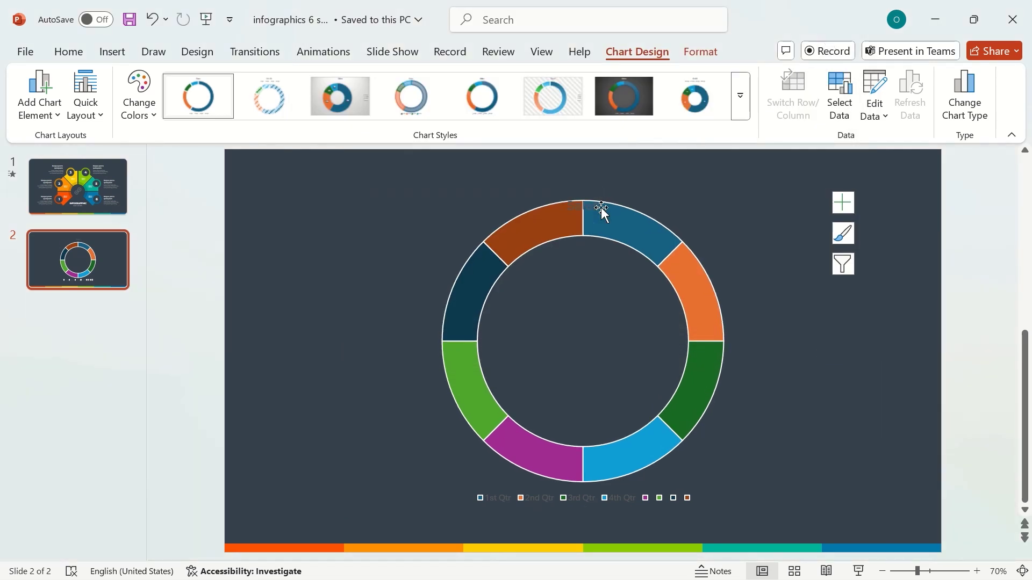
{"action": "left_click", "coordinate": [691, 495]}
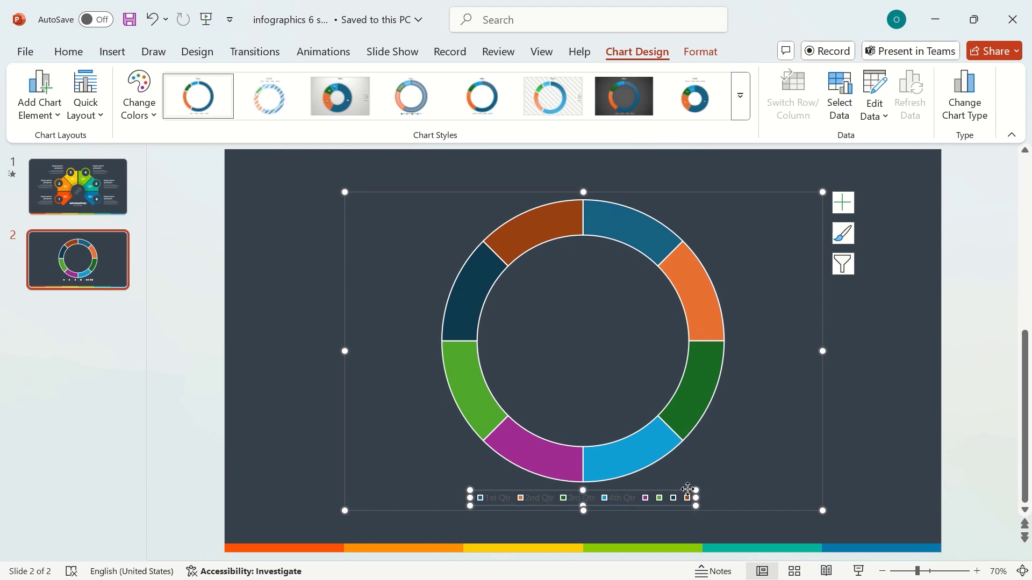
{"action": "key", "text": "Delete"}
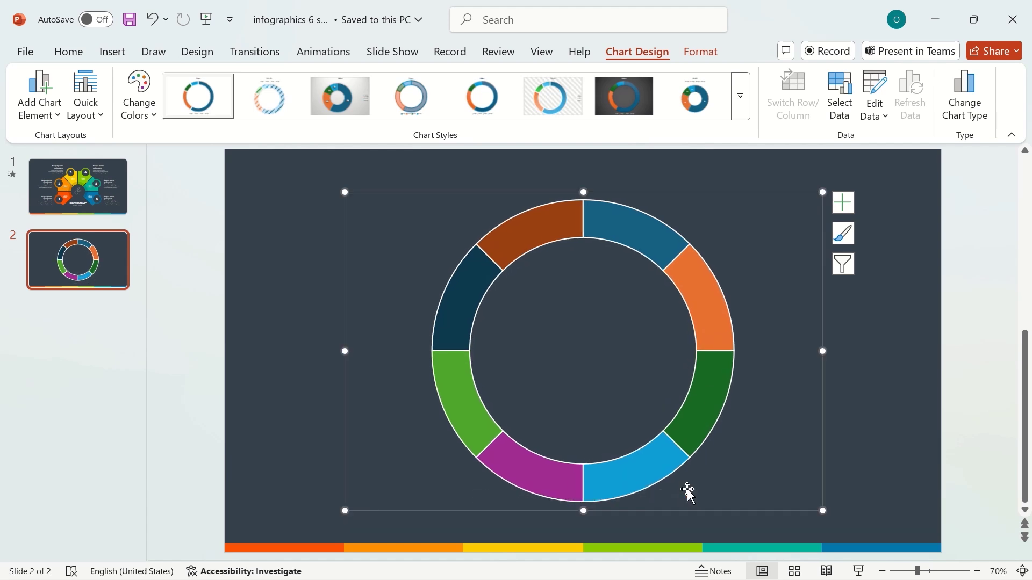
Give the doughnut series 7% explosion and a 32% hole size, then close the pane.
{"action": "right_click", "coordinate": [703, 306]}
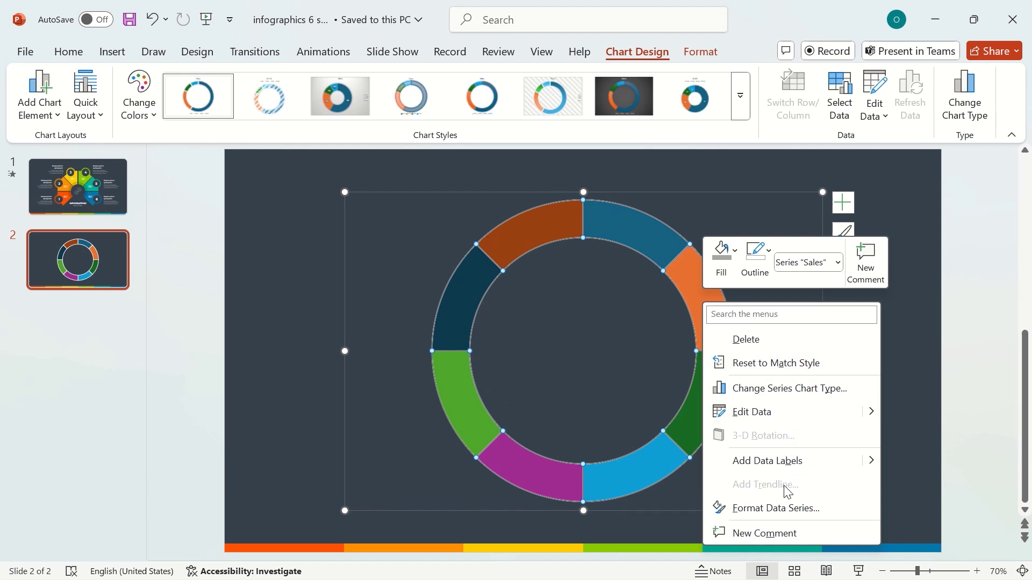
{"action": "left_click", "coordinate": [776, 509]}
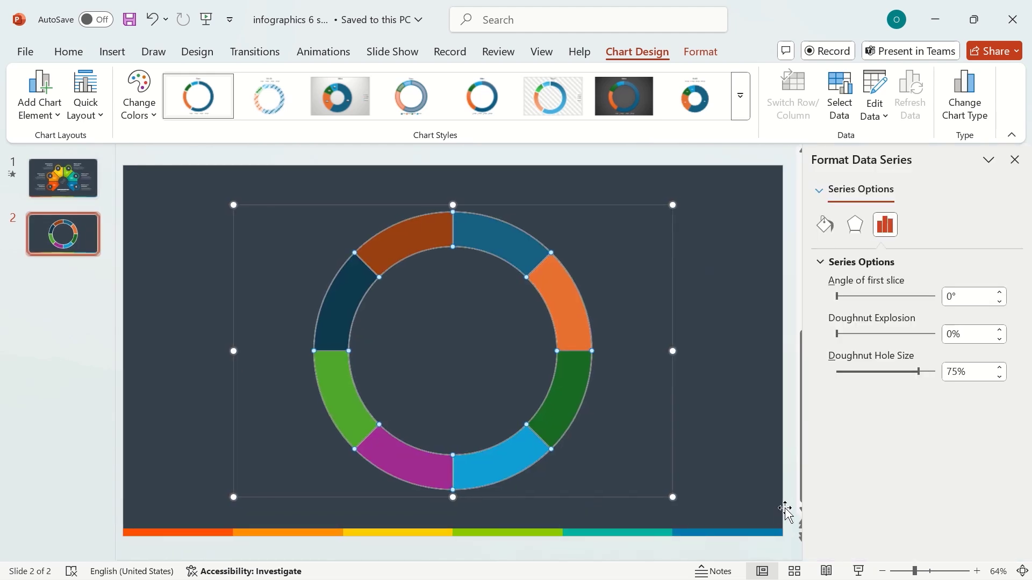
{"action": "left_click", "coordinate": [971, 333]}
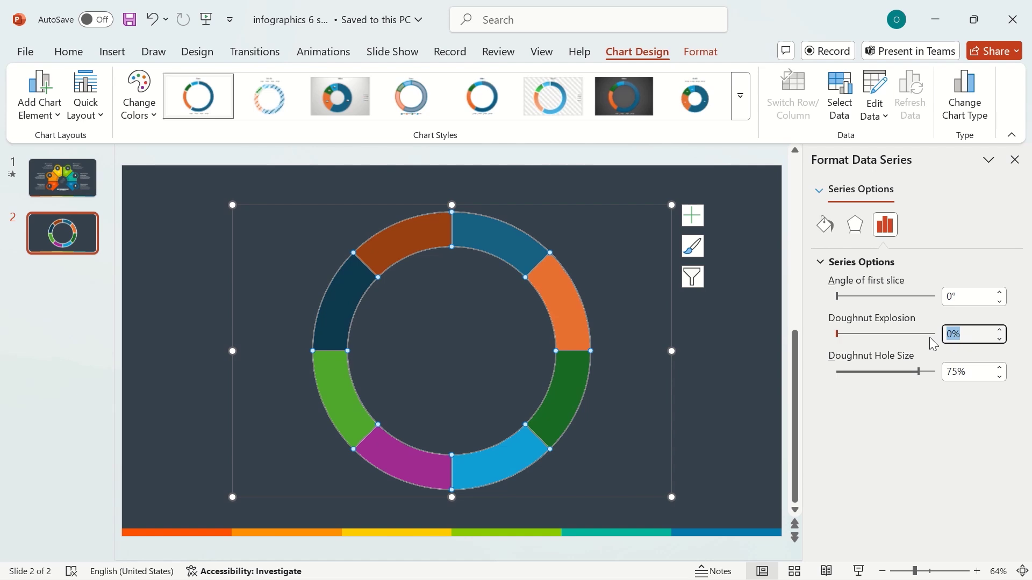
{"action": "type", "text": "7"}
{"action": "left_click", "coordinate": [985, 370]}
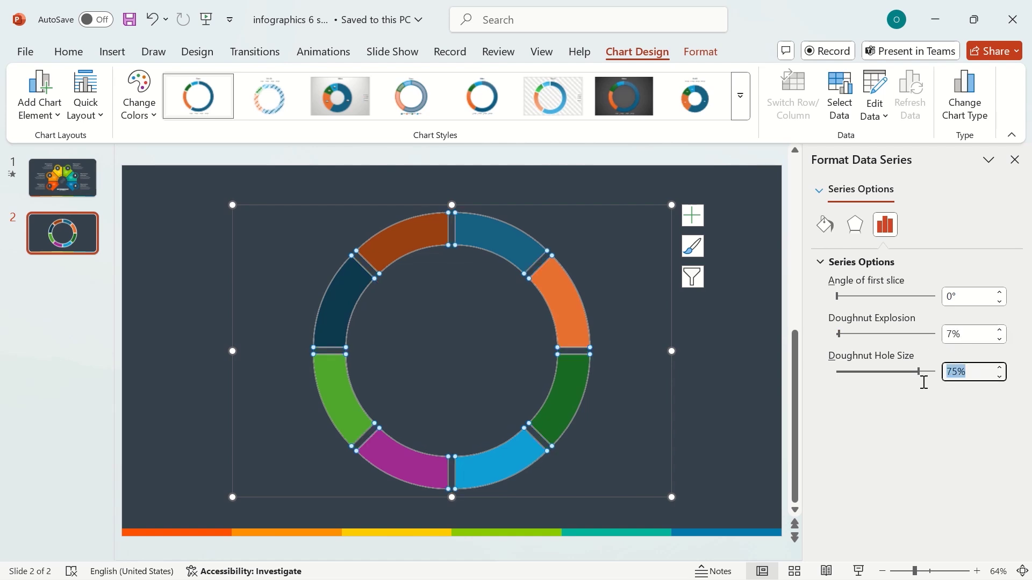
{"action": "type", "text": "32"}
{"action": "left_click", "coordinate": [979, 299]}
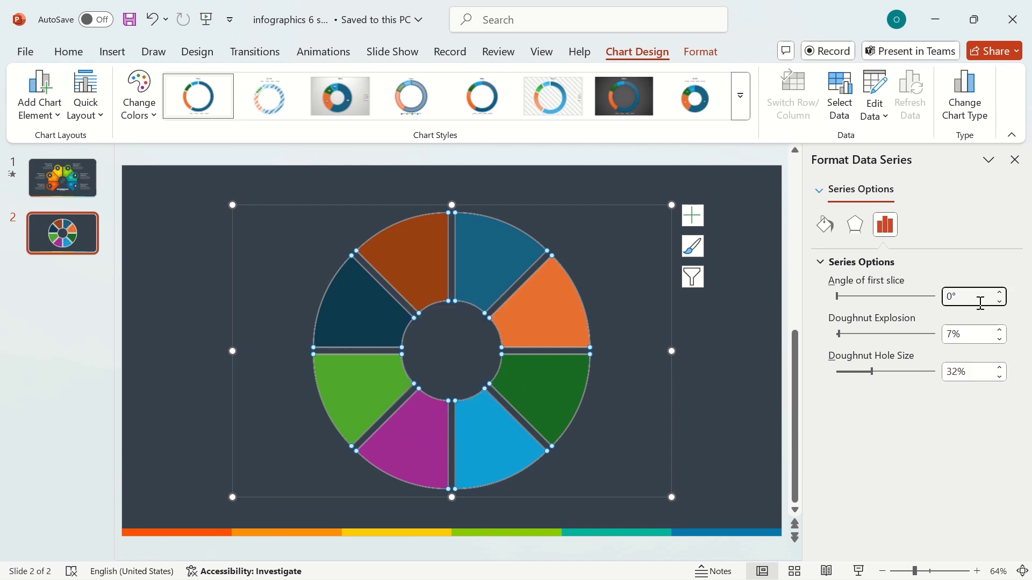
{"action": "left_click", "coordinate": [1015, 159]}
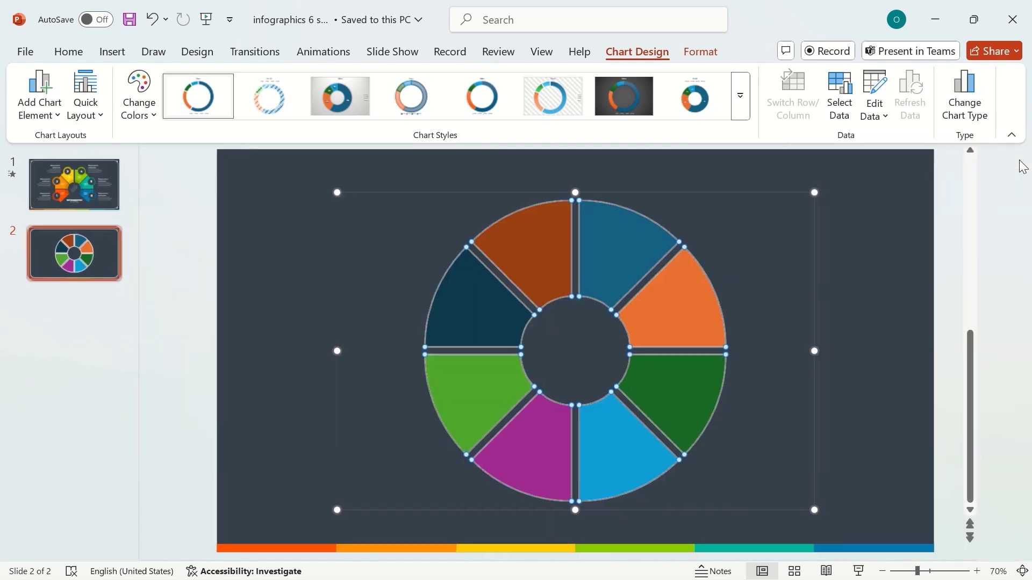
Cut the doughnut chart and paste it back as a Picture (Enhanced Metafile).
{"action": "left_click", "coordinate": [883, 297]}
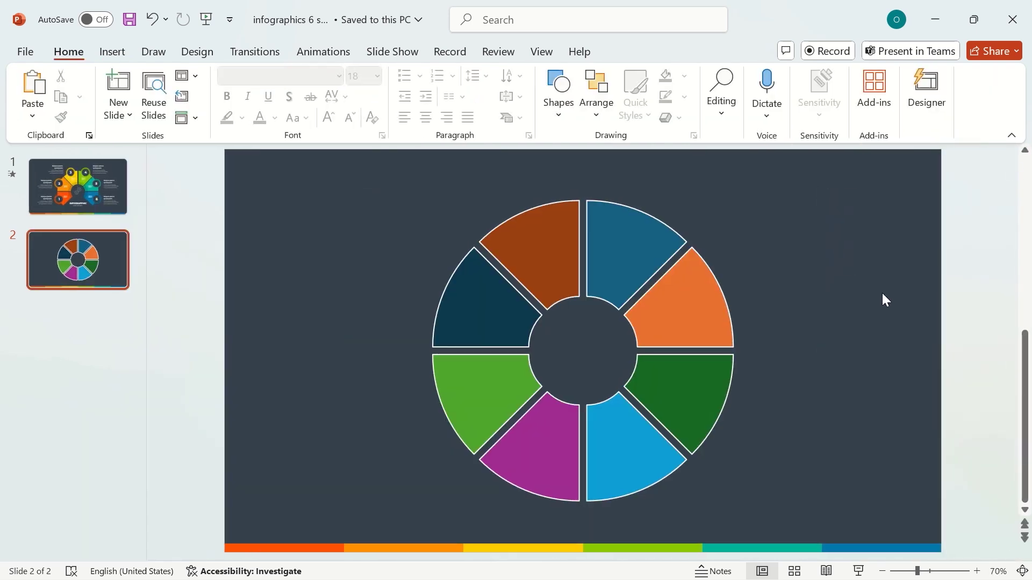
{"action": "left_click", "coordinate": [644, 199]}
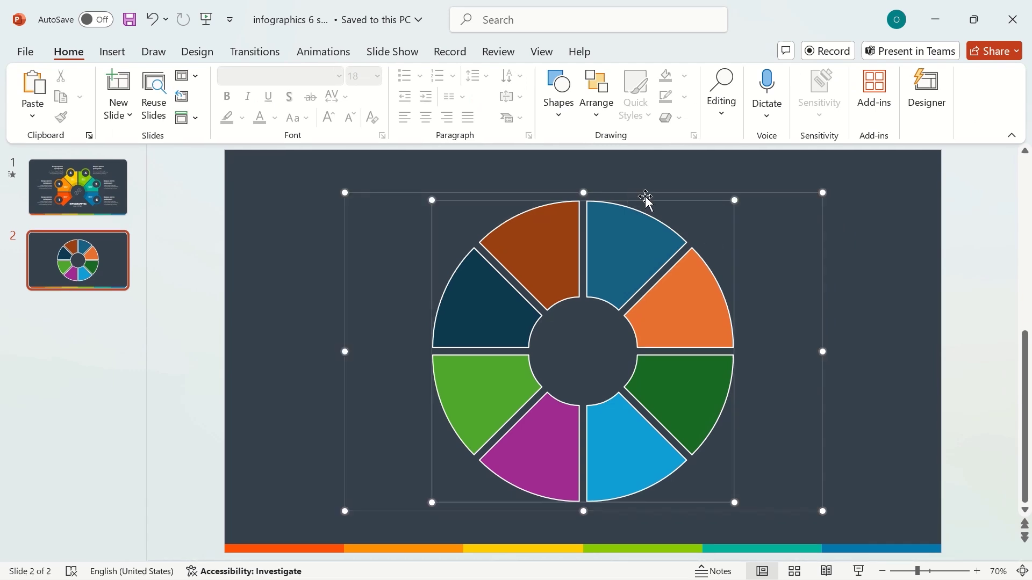
{"action": "left_click", "coordinate": [750, 198]}
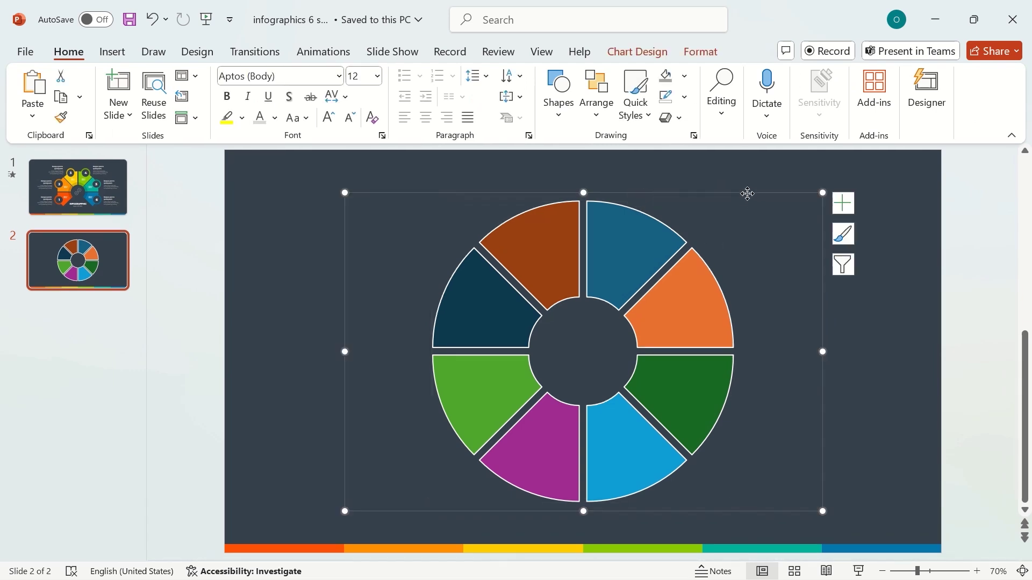
{"action": "right_click", "coordinate": [745, 195]}
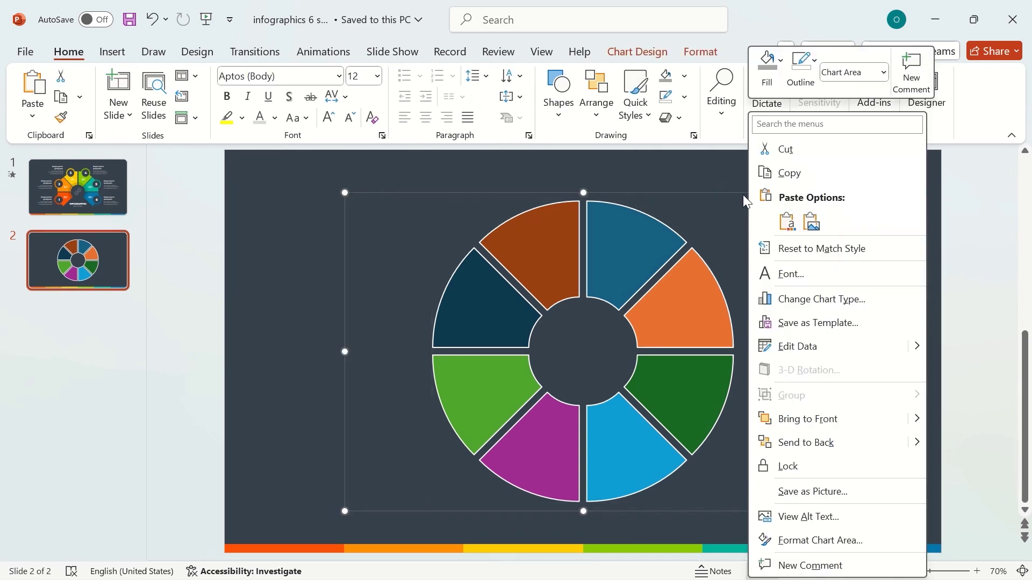
{"action": "left_click", "coordinate": [793, 154]}
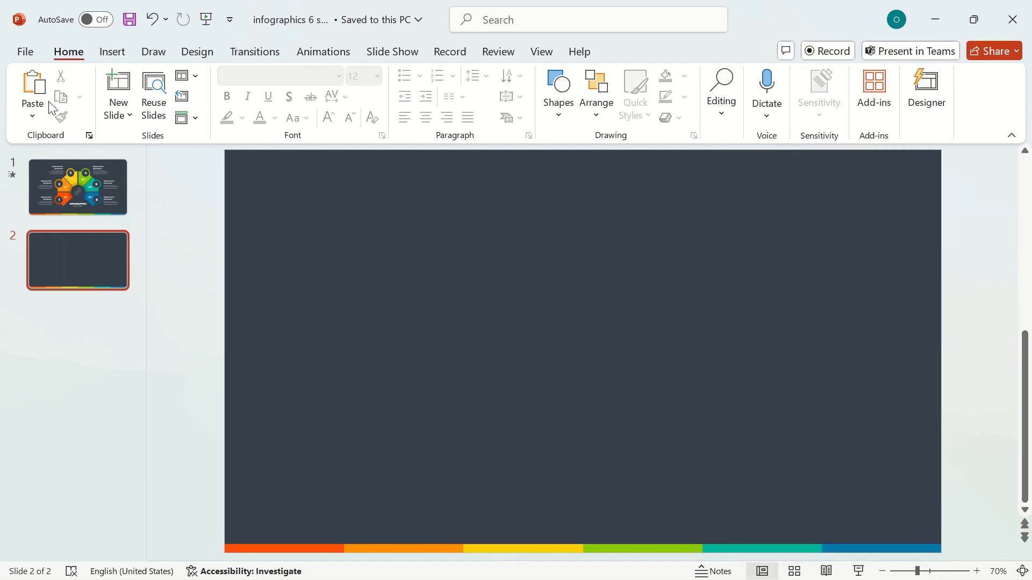
{"action": "left_click", "coordinate": [40, 120]}
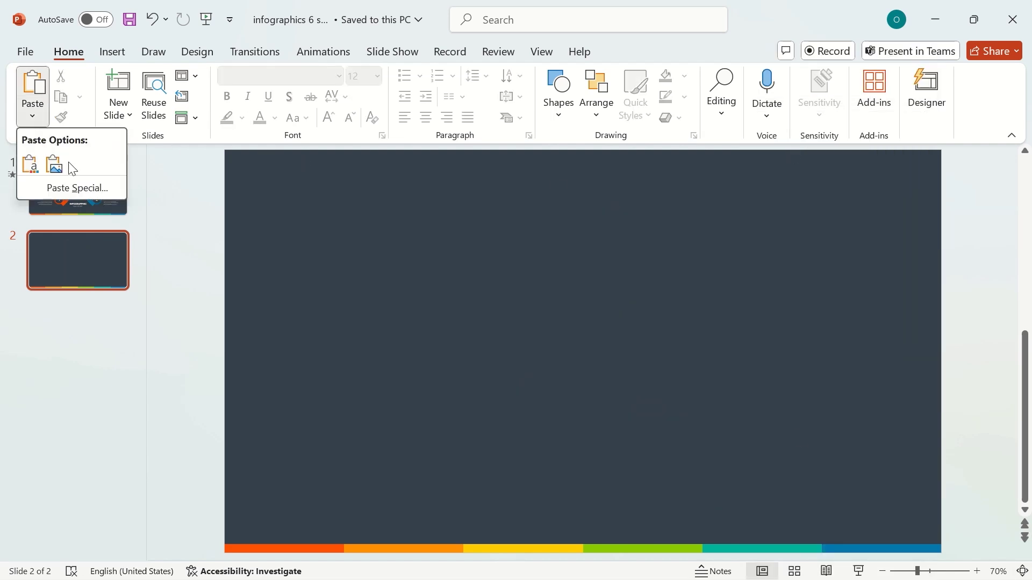
{"action": "left_click", "coordinate": [85, 189]}
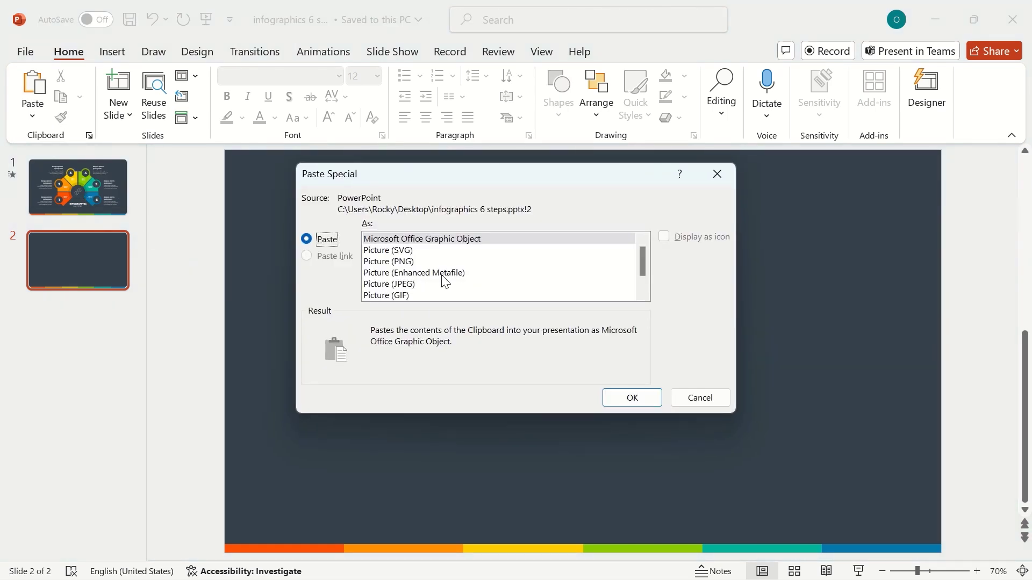
{"action": "left_click", "coordinate": [444, 273]}
{"action": "left_click", "coordinate": [632, 398]}
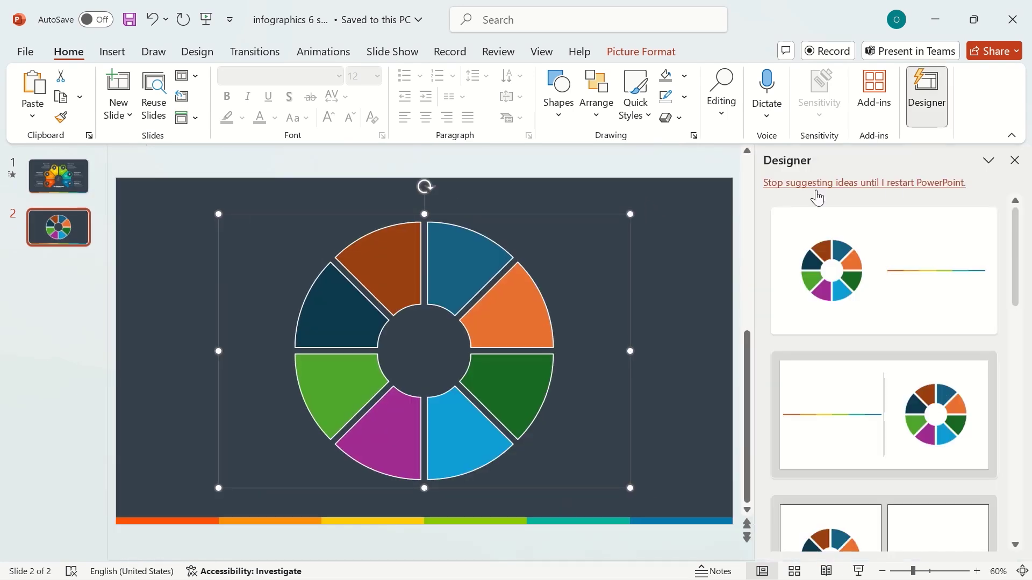
{"action": "left_click", "coordinate": [1015, 160]}
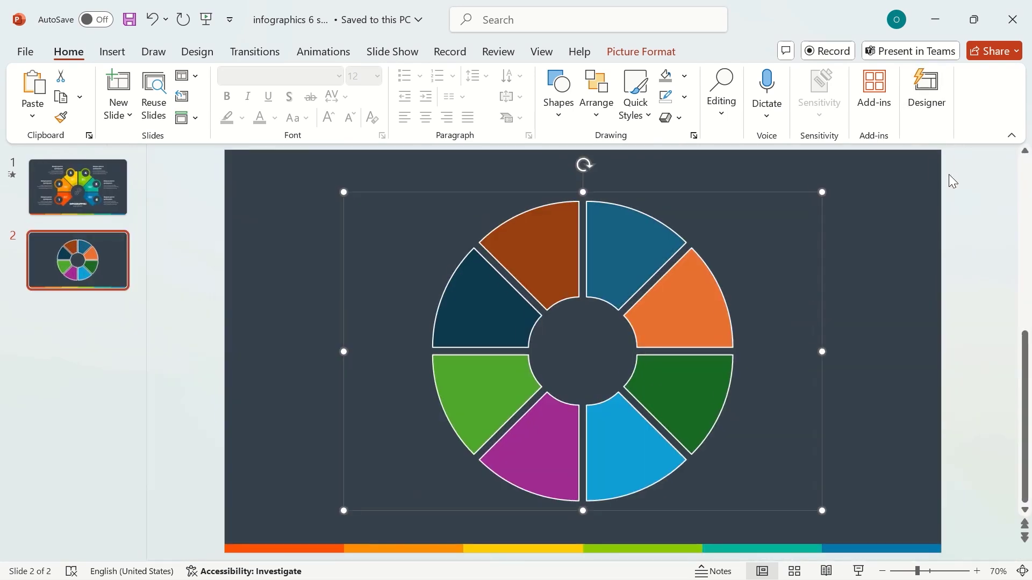
Ungroup the wheel picture twice, accepting conversion to a drawing object, into separate segment shapes.
{"action": "right_click", "coordinate": [731, 196]}
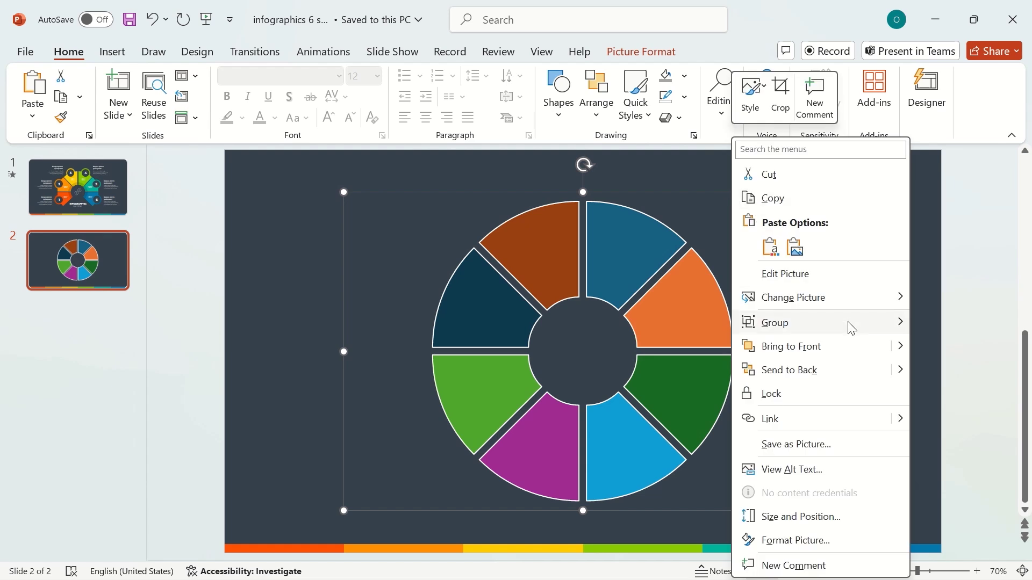
{"action": "mouse_move", "coordinate": [850, 328]}
{"action": "left_click", "coordinate": [961, 372]}
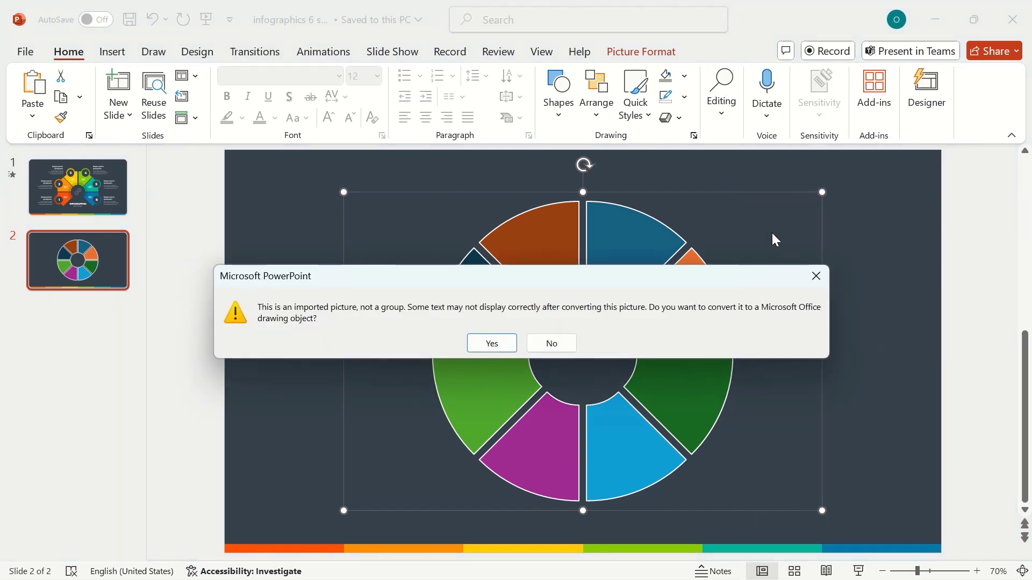
{"action": "left_click", "coordinate": [487, 349]}
{"action": "right_click", "coordinate": [661, 189]}
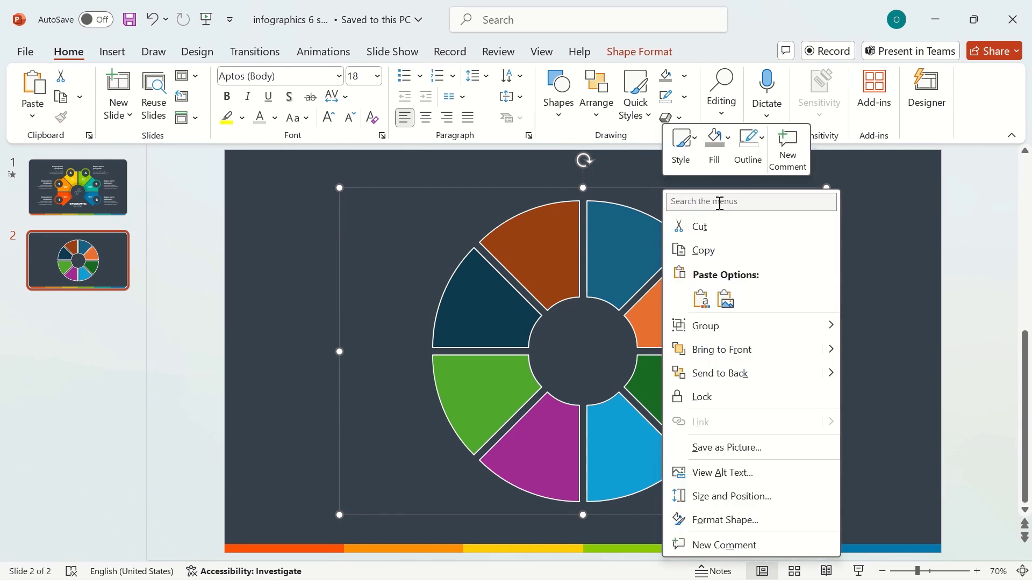
{"action": "mouse_move", "coordinate": [803, 329]}
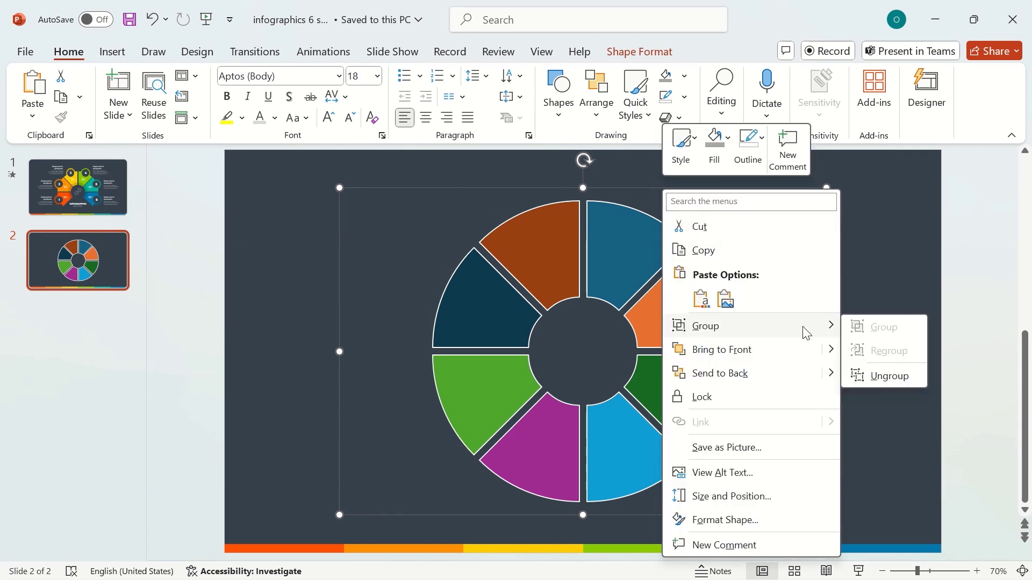
{"action": "left_click", "coordinate": [892, 376]}
{"action": "left_click", "coordinate": [807, 281]}
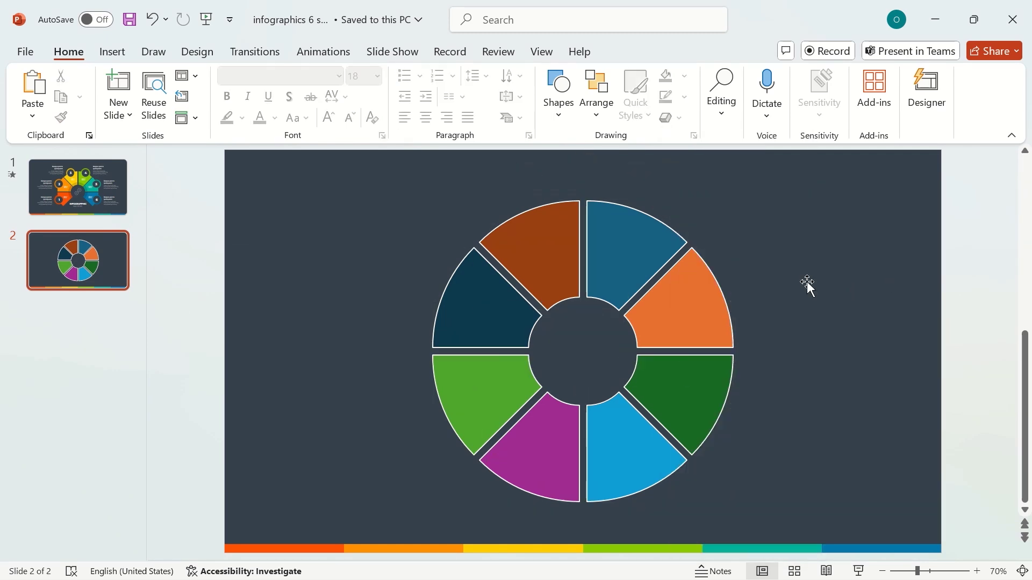
{"action": "left_click", "coordinate": [775, 286]}
{"action": "key", "text": "Escape"}
Select individual wheel segments and press Delete on them, undoing to restore the light green segment.
{"action": "left_click", "coordinate": [655, 217]}
{"action": "left_click", "coordinate": [736, 259]}
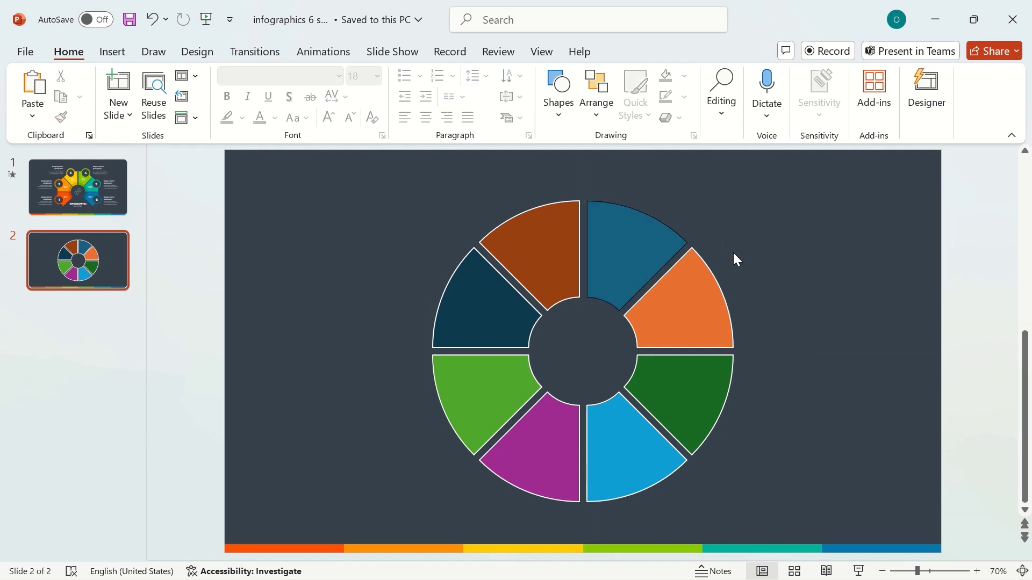
{"action": "left_click", "coordinate": [718, 277]}
{"action": "key", "text": "Delete"}
{"action": "key", "text": "Tab"}
{"action": "key", "text": "Delete"}
{"action": "key", "text": "Tab"}
{"action": "key", "text": "Delete"}
{"action": "key", "text": "Tab"}
{"action": "key", "text": "Delete"}
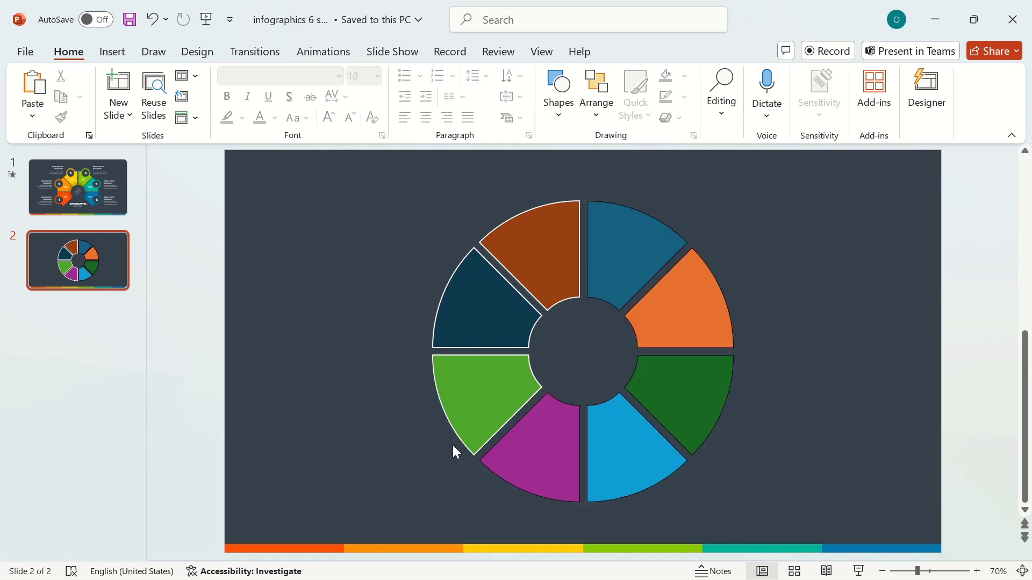
{"action": "left_click", "coordinate": [452, 398]}
{"action": "key", "text": "Delete"}
{"action": "key", "text": "ctrl+z"}
{"action": "left_click", "coordinate": [444, 418]}
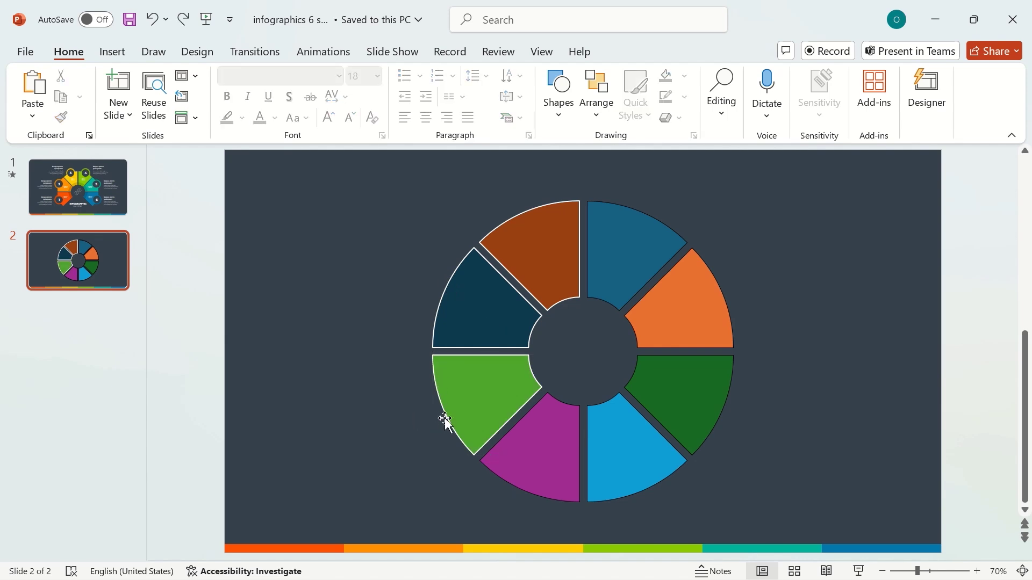
{"action": "left_click", "coordinate": [442, 302]}
{"action": "key", "text": "Delete"}
{"action": "left_click", "coordinate": [530, 209]}
{"action": "key", "text": "Delete"}
Marquee-select all eight segments and set their Shape Outline to No Outline.
{"action": "left_click_drag", "start_coordinate": [379, 181], "coordinate": [780, 524]}
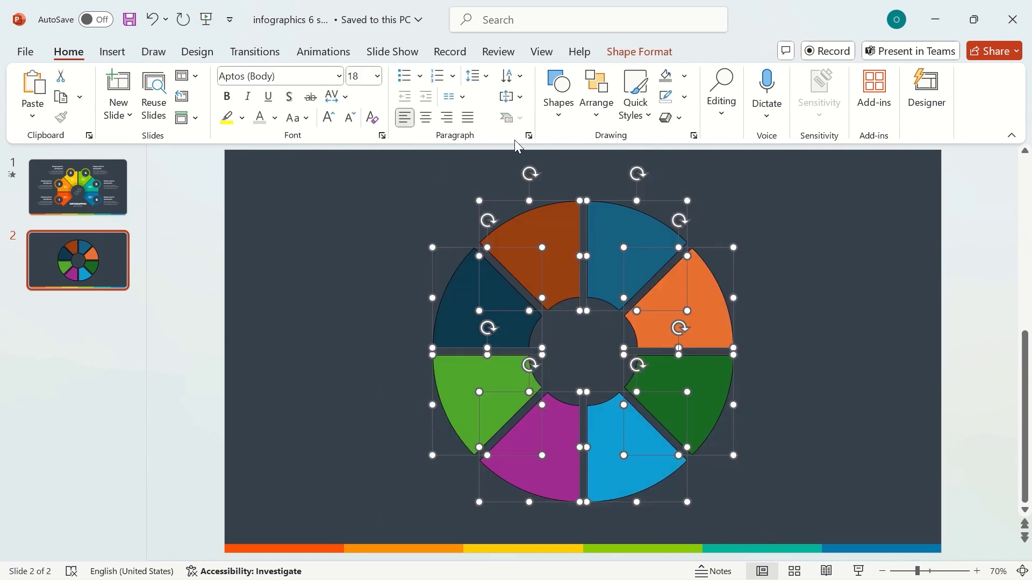
{"action": "left_click", "coordinate": [640, 51]}
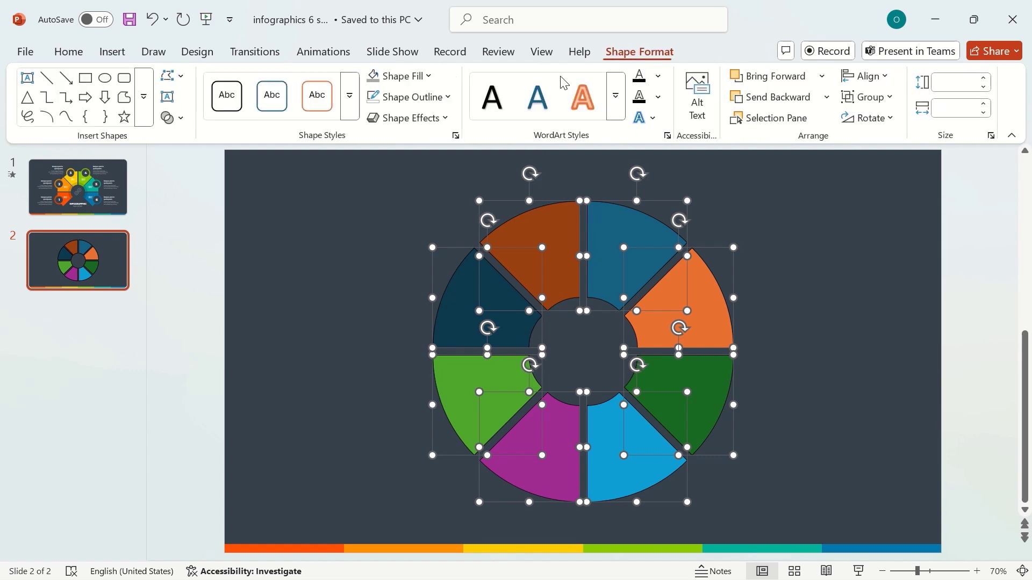
{"action": "left_click", "coordinate": [385, 98]}
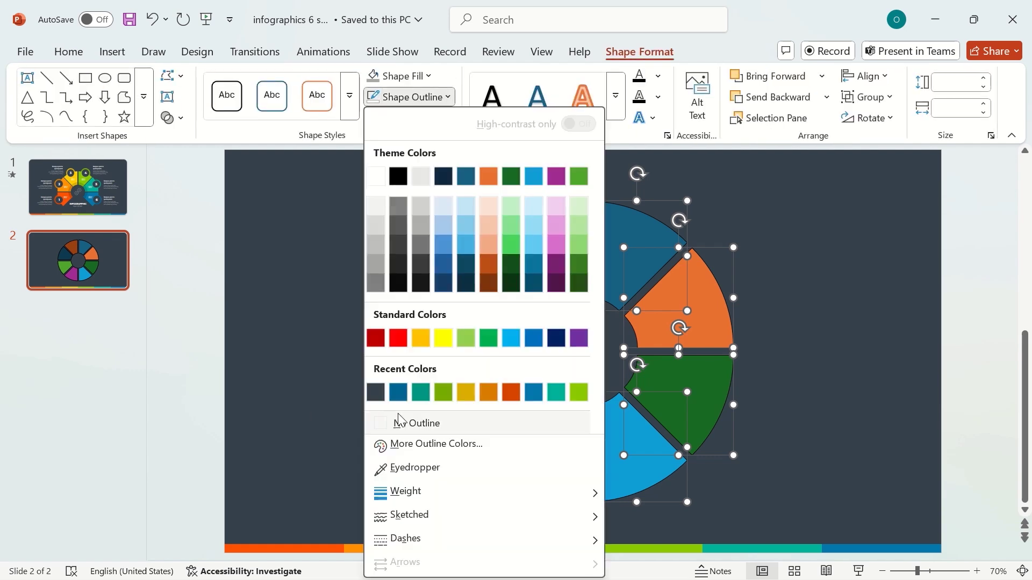
{"action": "left_click", "coordinate": [416, 424]}
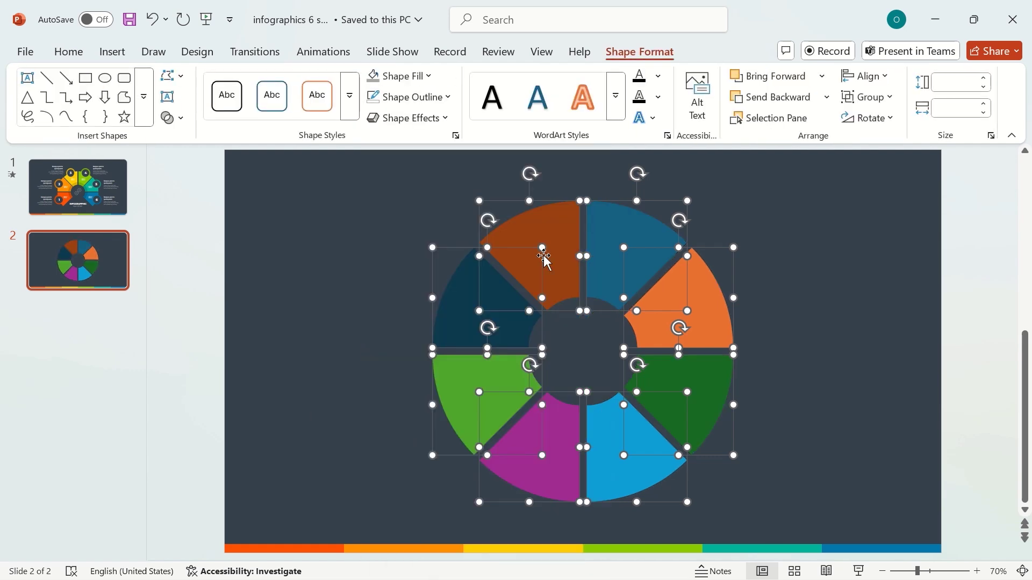
Group the eight segments into one wheel and Ctrl-drag a copy to the slide's left edge.
{"action": "right_click", "coordinate": [607, 231]}
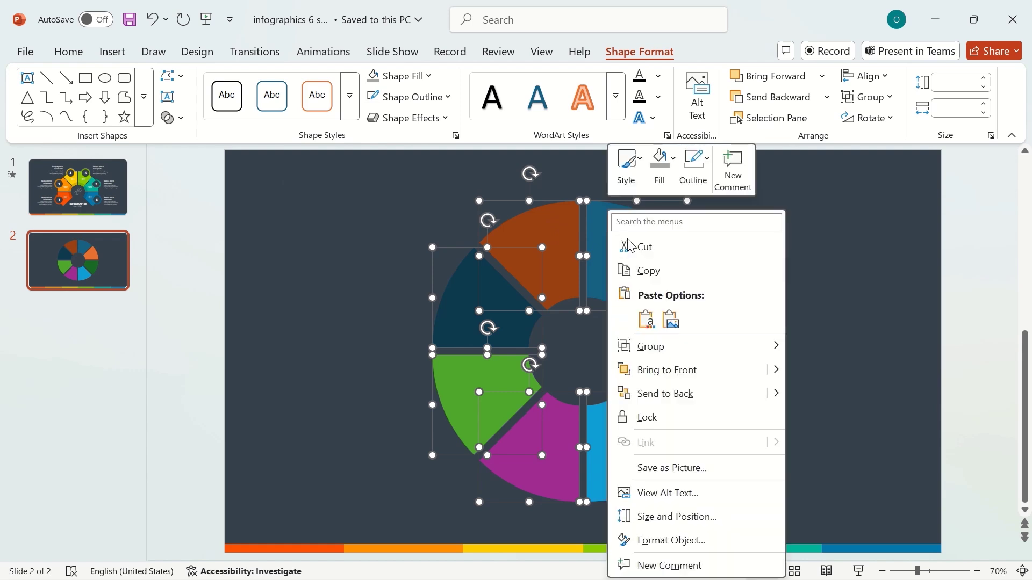
{"action": "mouse_move", "coordinate": [768, 347]}
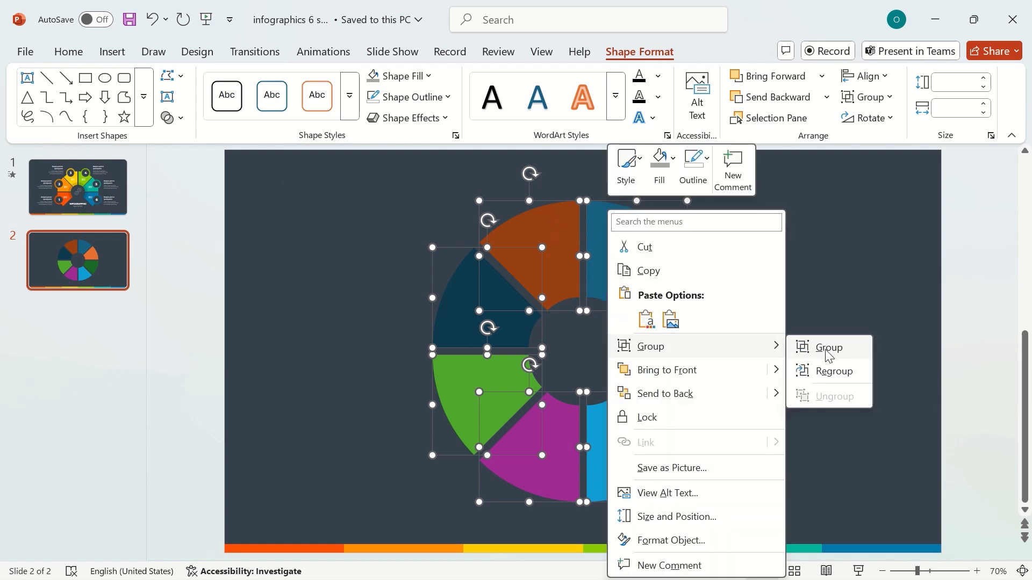
{"action": "left_click", "coordinate": [827, 352]}
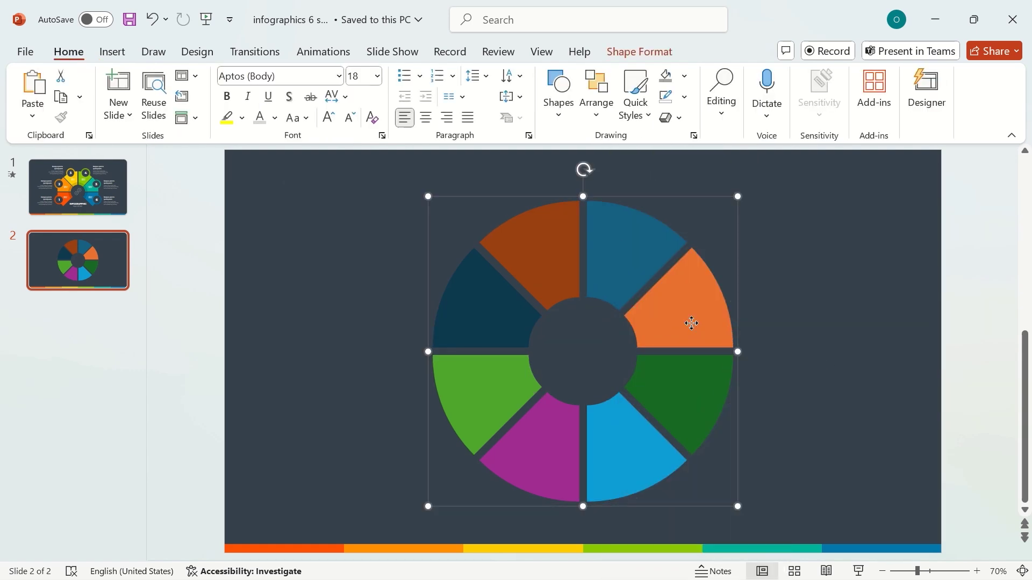
{"action": "left_click_drag", "start_coordinate": [703, 321], "coordinate": [376, 321]}
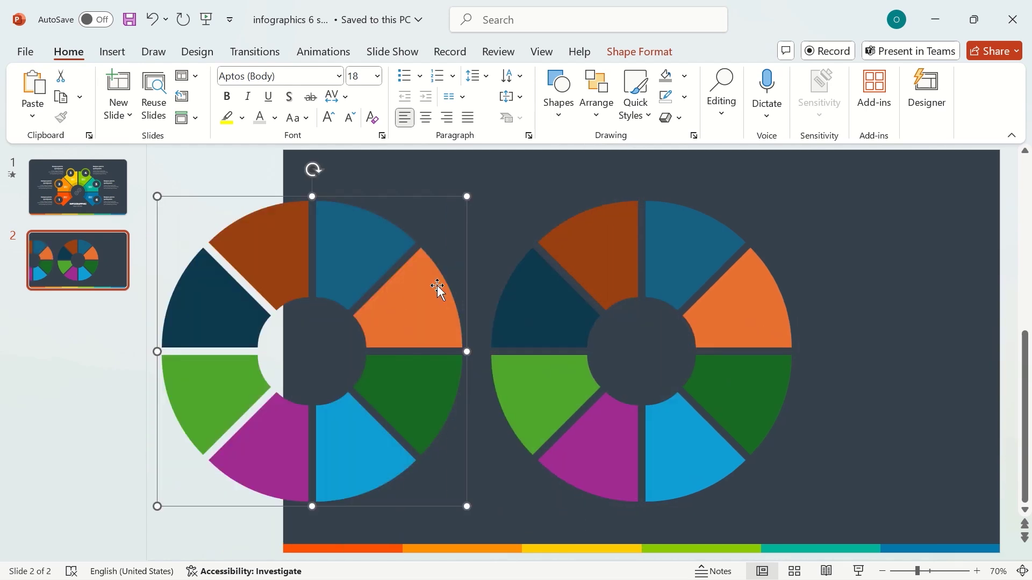
Ungroup the left wheel copy and delete its blue and purple bottom pieces.
{"action": "right_click", "coordinate": [401, 303]}
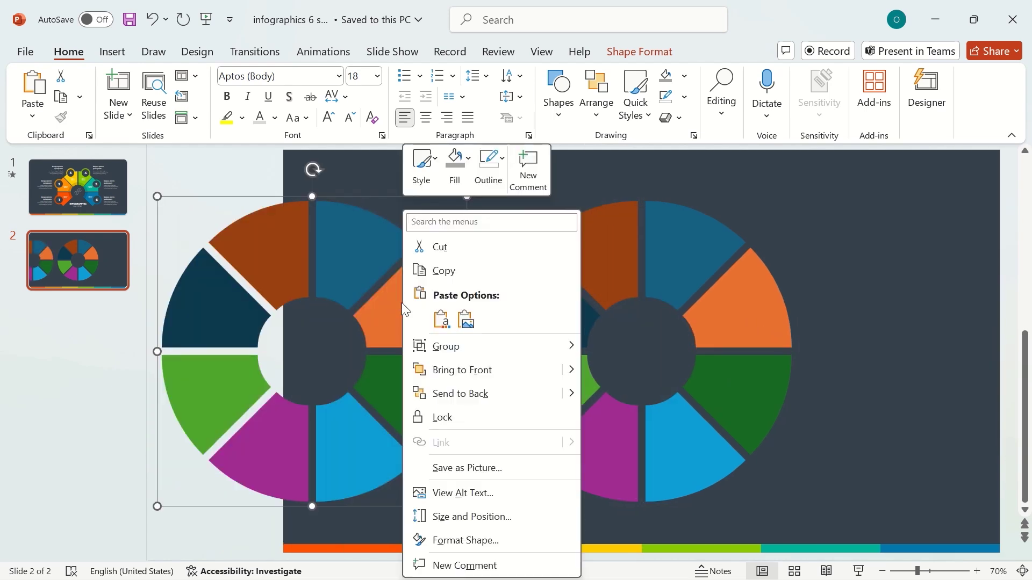
{"action": "mouse_move", "coordinate": [464, 359]}
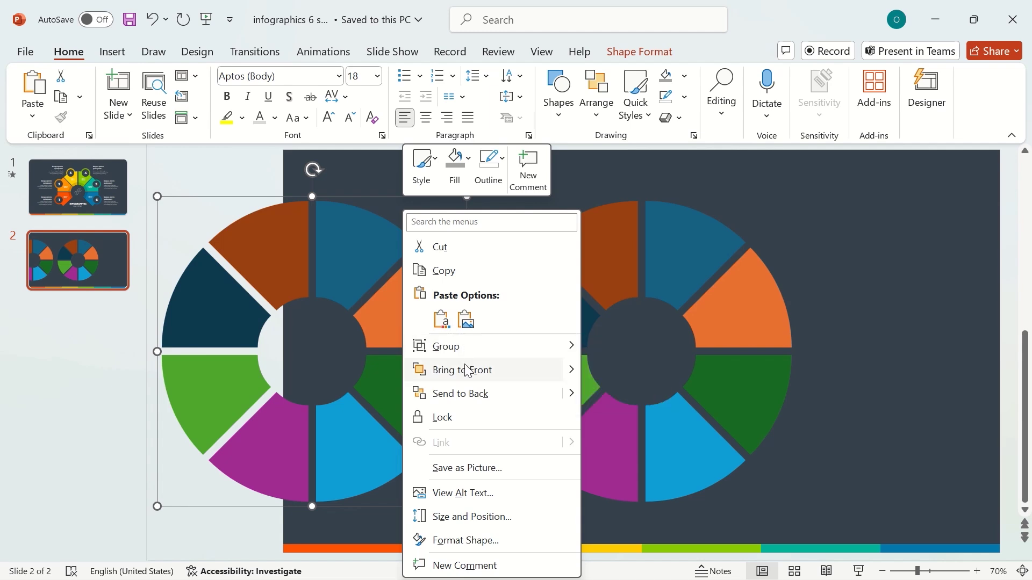
{"action": "mouse_move", "coordinate": [520, 355]}
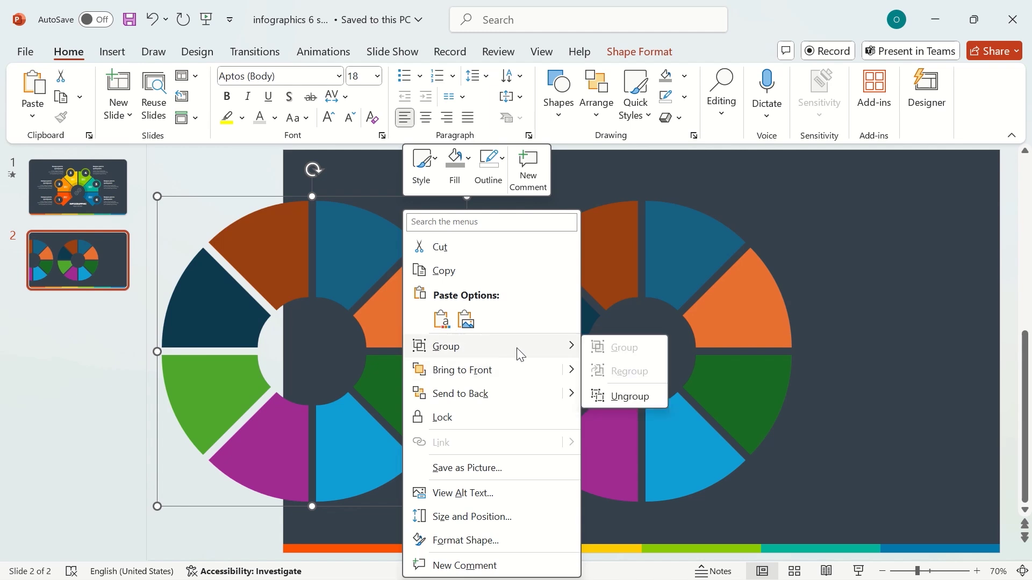
{"action": "left_click", "coordinate": [635, 395]}
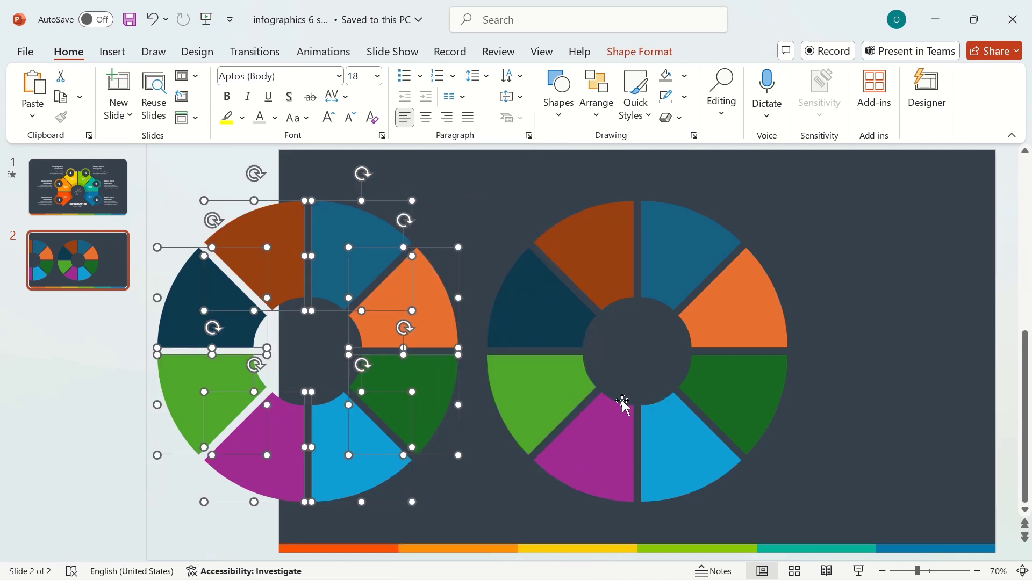
{"action": "left_click", "coordinate": [476, 251]}
{"action": "left_click", "coordinate": [339, 439]}
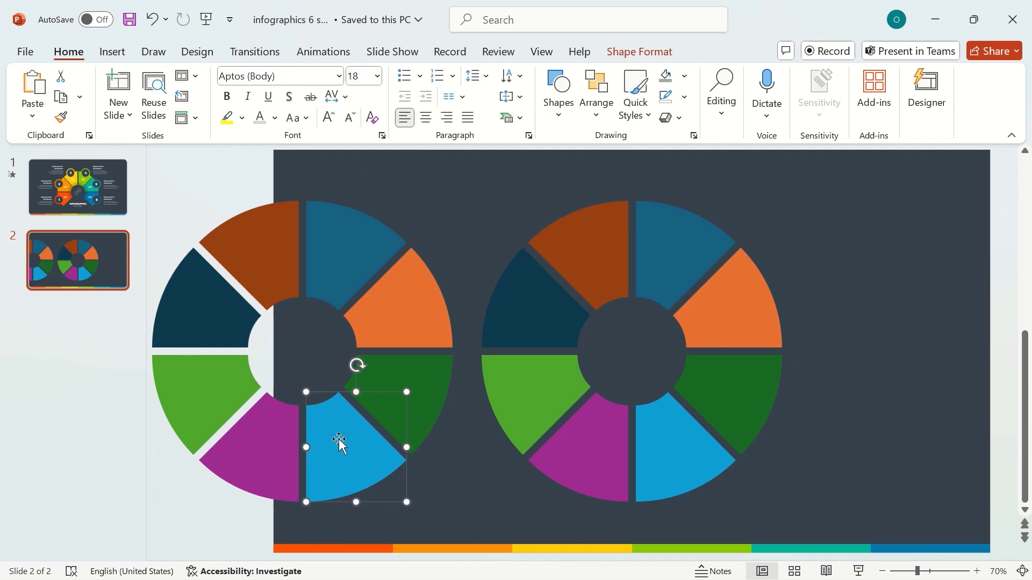
{"action": "key", "text": "Delete"}
{"action": "left_click", "coordinate": [269, 441]}
{"action": "key", "text": "Delete"}
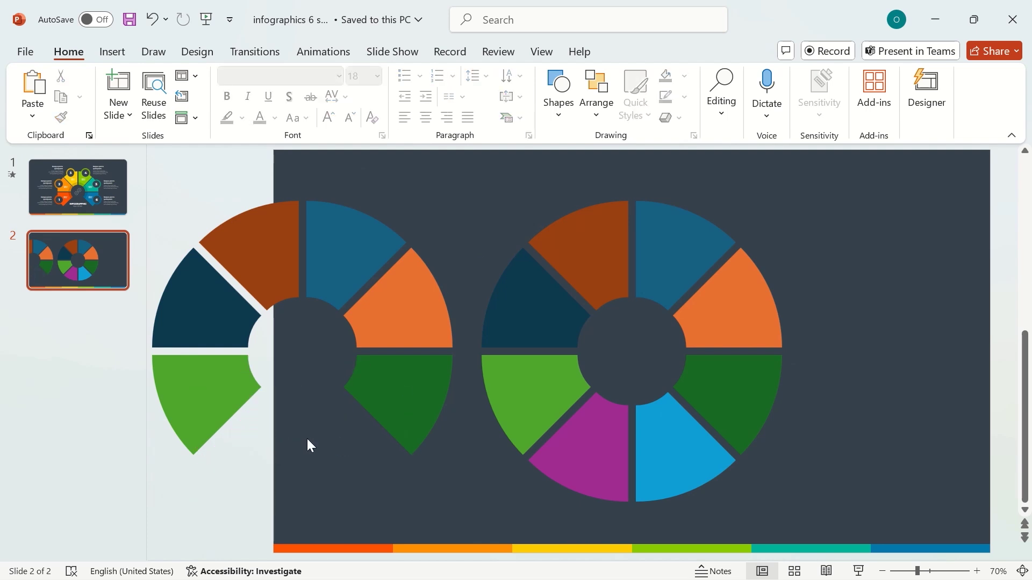
Select the remaining six pieces and combine them with Merge Shapes > Union.
{"action": "left_click", "coordinate": [212, 394]}
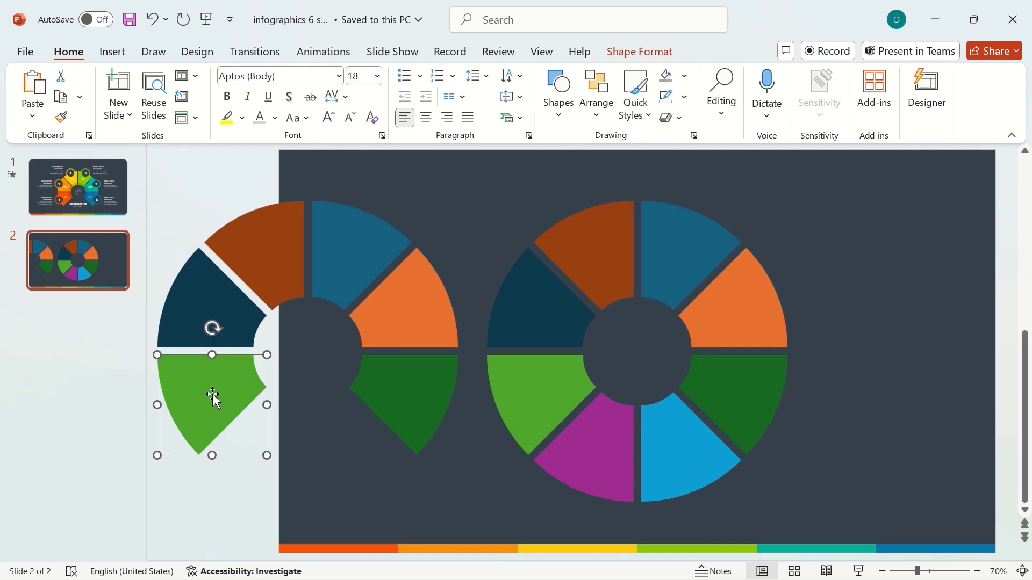
{"action": "left_click", "coordinate": [228, 303], "text": "shift"}
{"action": "left_click", "coordinate": [285, 235], "text": "shift"}
{"action": "left_click", "coordinate": [380, 248], "text": "shift"}
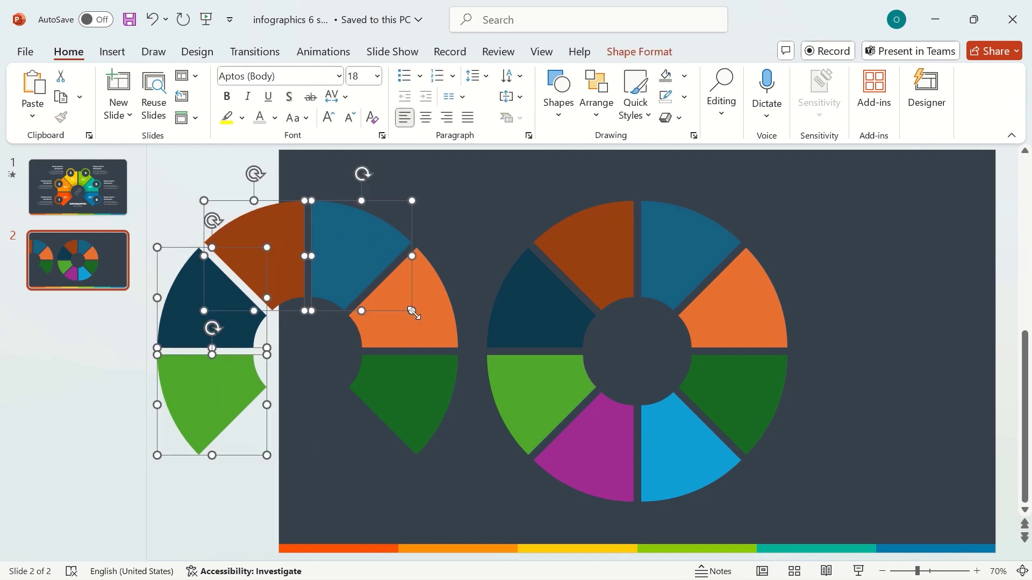
{"action": "left_click", "coordinate": [437, 341], "text": "shift"}
{"action": "left_click", "coordinate": [419, 401], "text": "shift"}
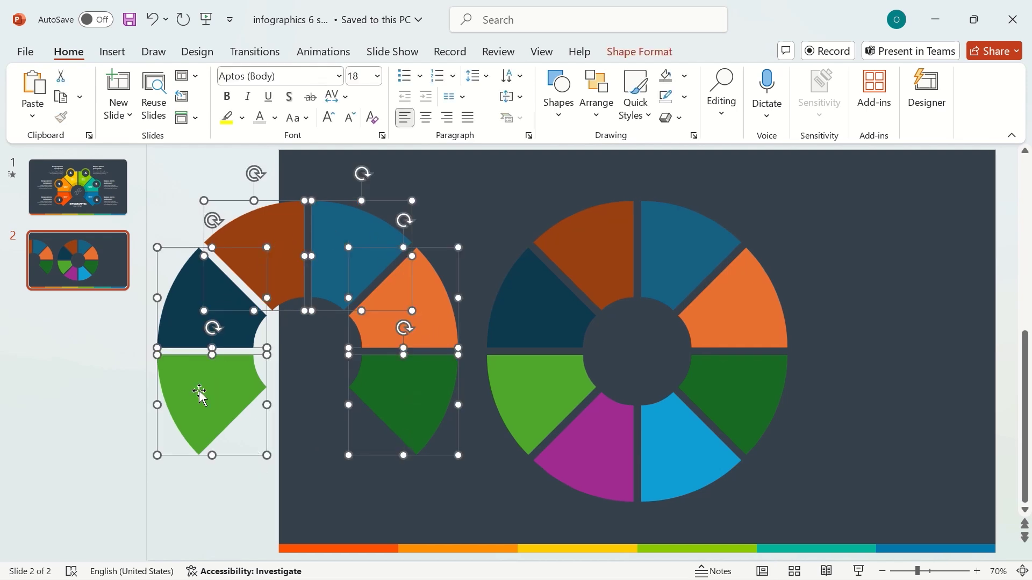
{"action": "left_click", "coordinate": [635, 53]}
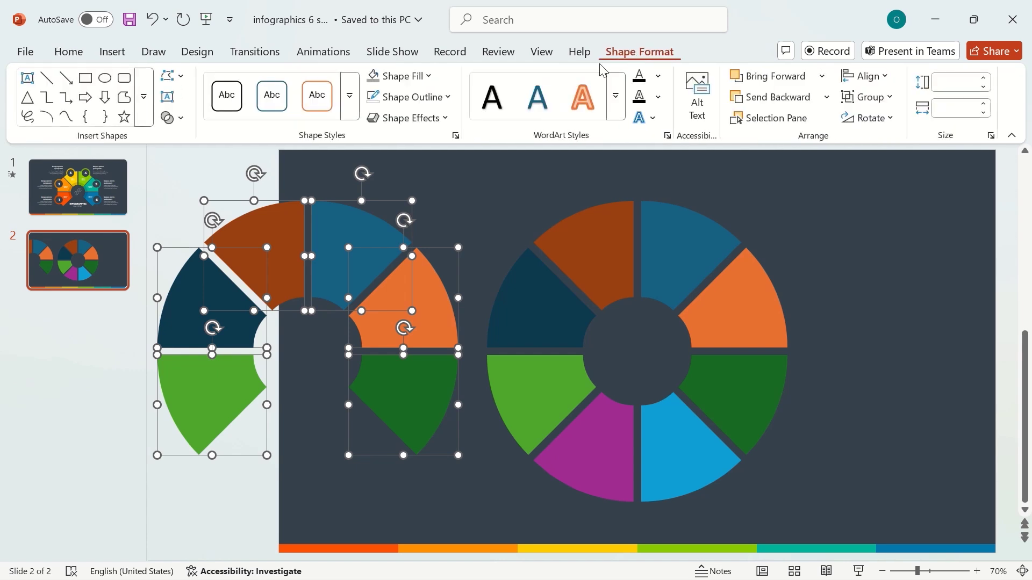
{"action": "left_click", "coordinate": [182, 120]}
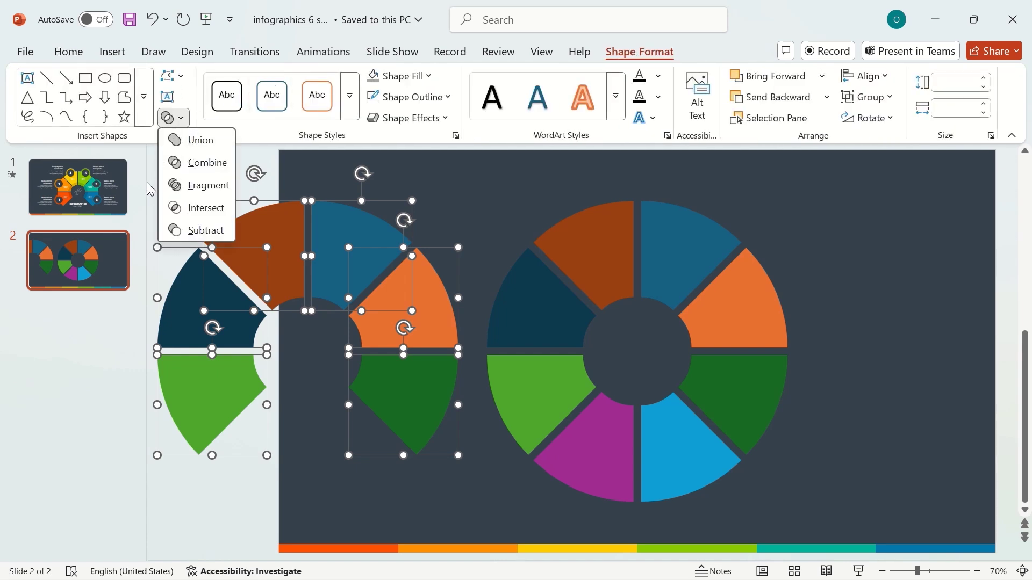
{"action": "left_click", "coordinate": [205, 140]}
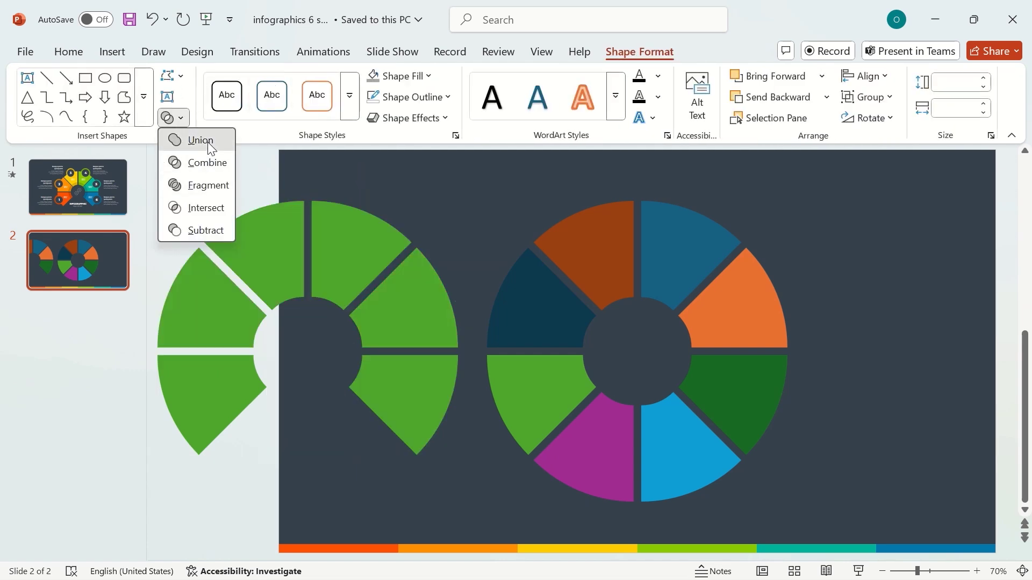
{"action": "left_click", "coordinate": [393, 189]}
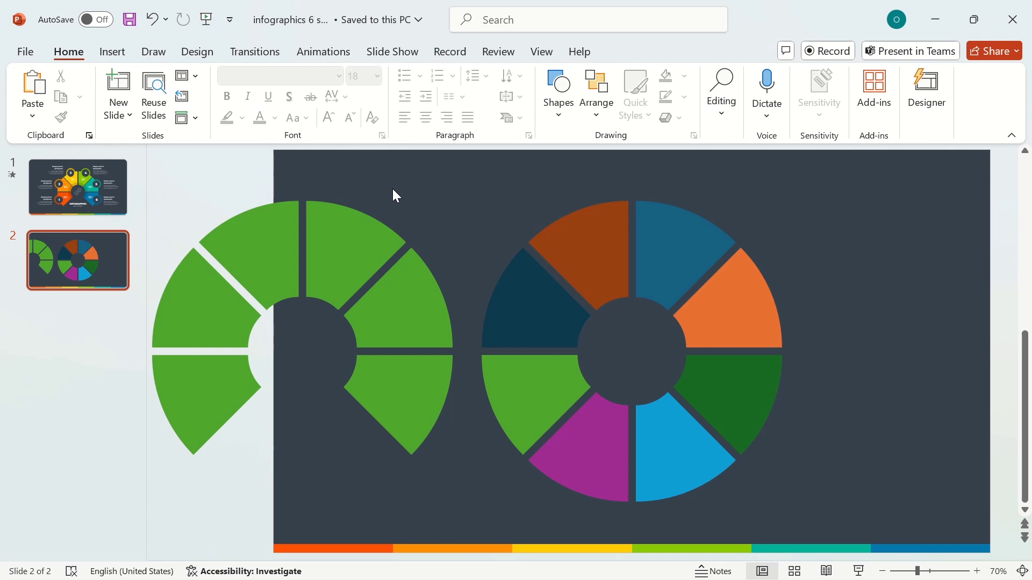
Draw a circle over the green shape's hub and centre-align the circle and green shape.
{"action": "left_click", "coordinate": [560, 115]}
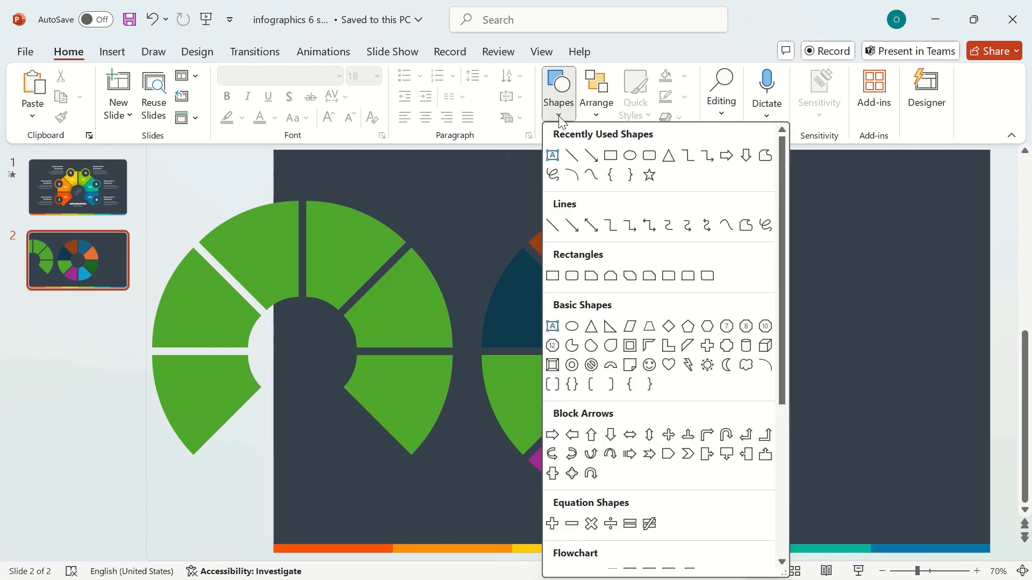
{"action": "left_click", "coordinate": [630, 157]}
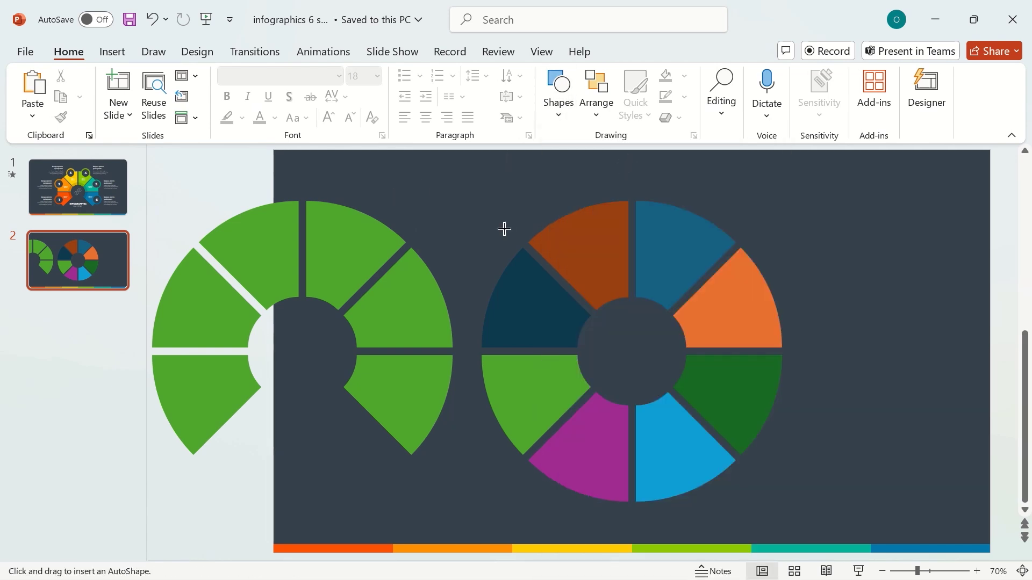
{"action": "left_click_drag", "start_coordinate": [231, 283], "coordinate": [350, 425]}
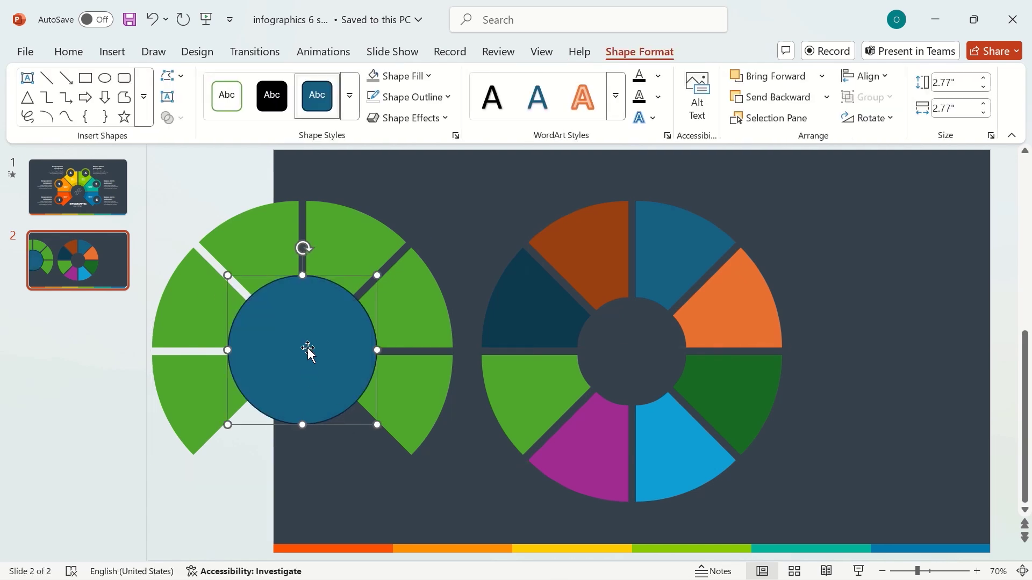
{"action": "left_click", "coordinate": [334, 226], "text": "shift"}
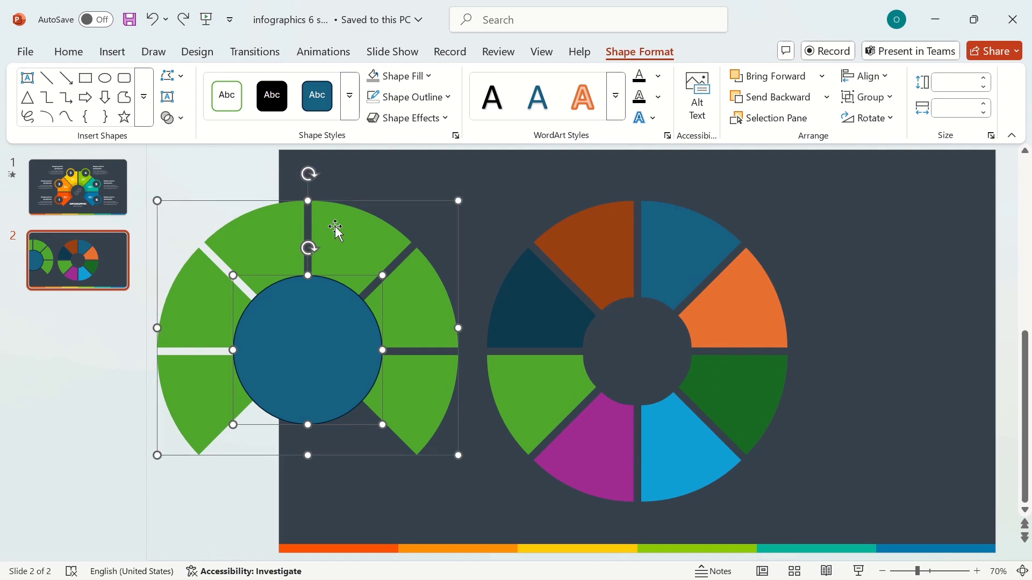
{"action": "left_click", "coordinate": [886, 81]}
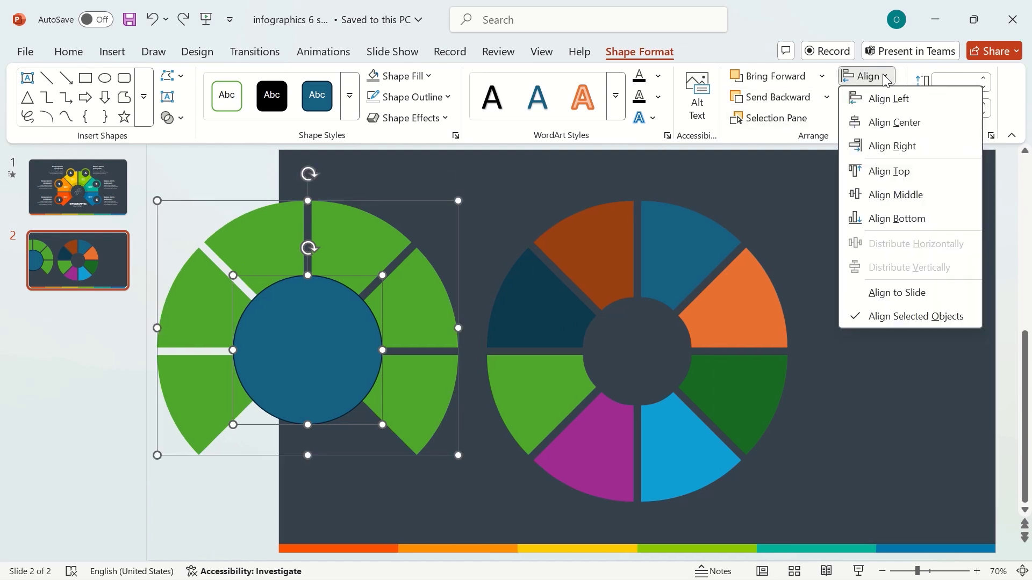
{"action": "left_click", "coordinate": [896, 124]}
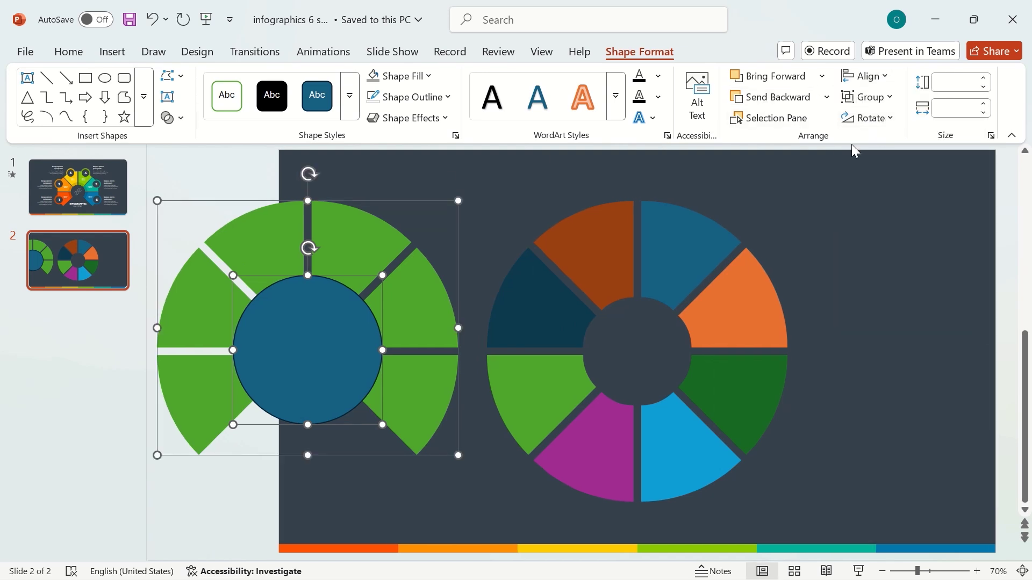
{"action": "left_click", "coordinate": [475, 228]}
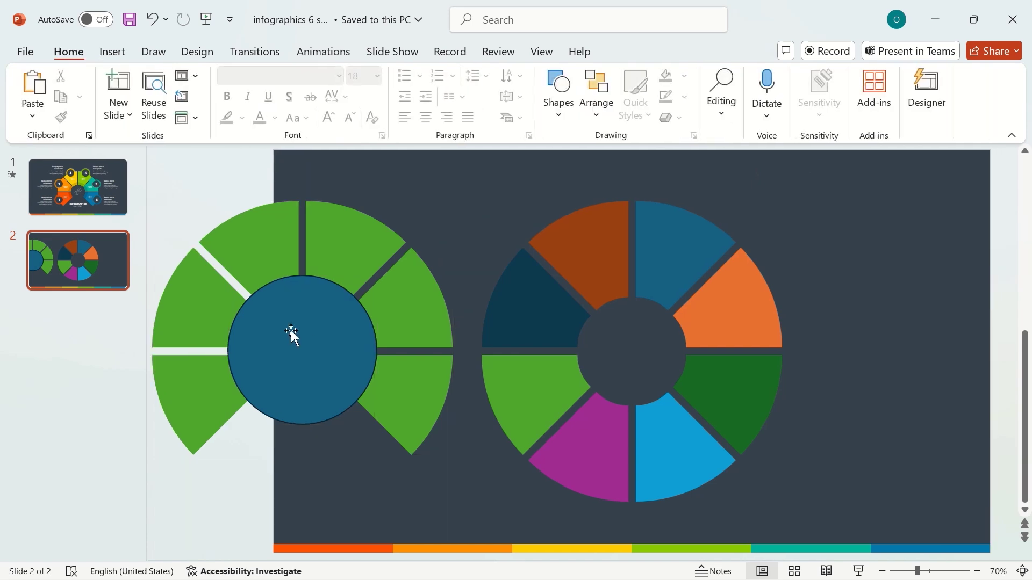
Set the circle's fill to No Fill, leaving only its outline.
{"action": "left_click", "coordinate": [291, 335]}
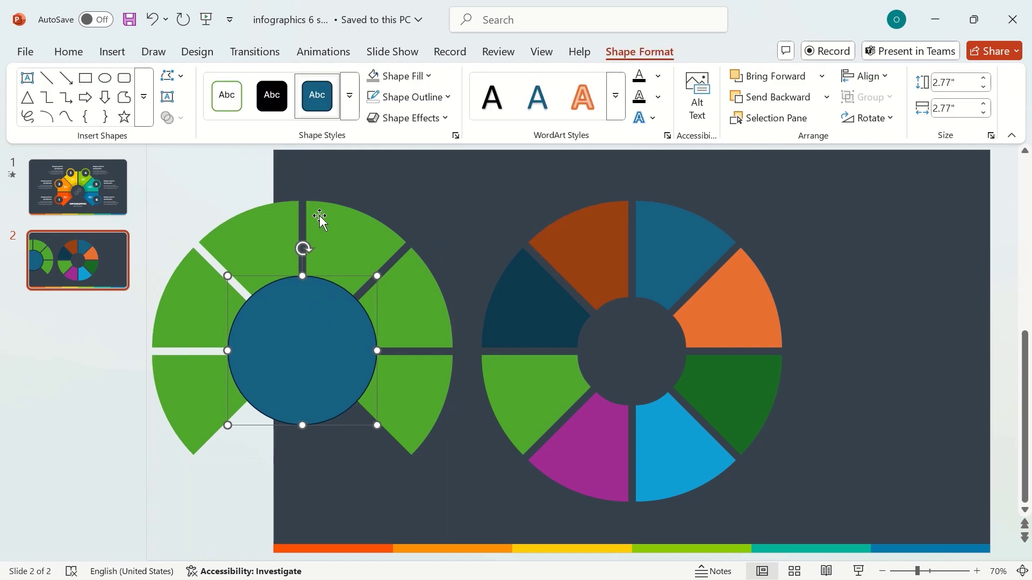
{"action": "left_click", "coordinate": [425, 76]}
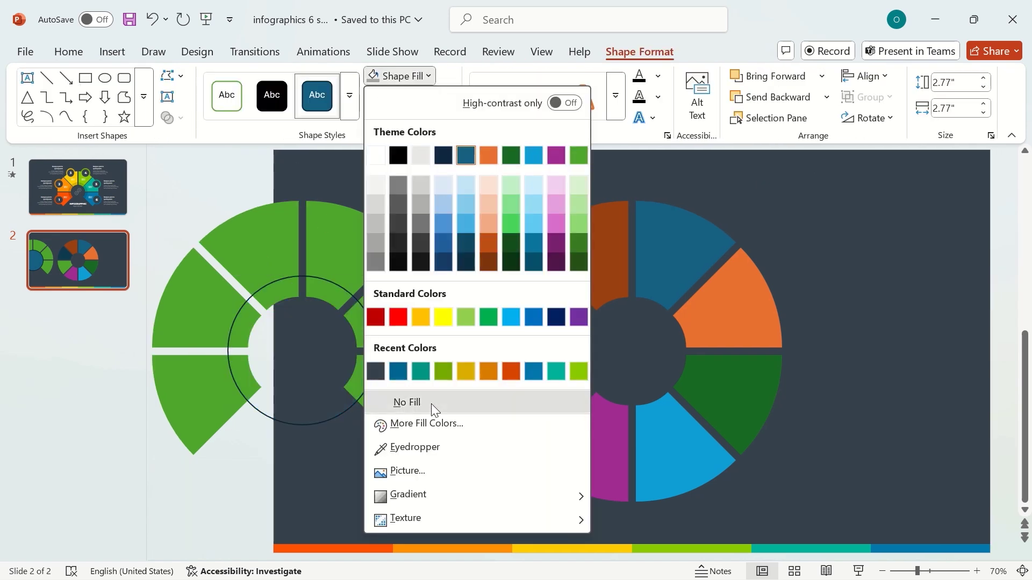
{"action": "left_click", "coordinate": [407, 402]}
{"action": "left_click", "coordinate": [465, 234]}
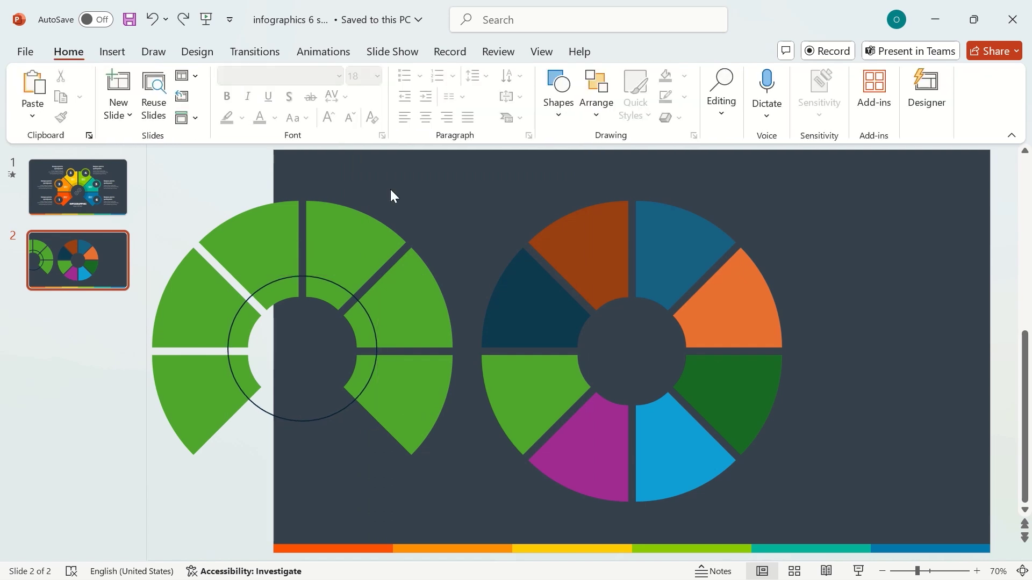
Intersect the green shape with the circle, leaving a 2.29 by 2.77-inch segmented arc.
{"action": "left_click", "coordinate": [362, 295]}
{"action": "left_click", "coordinate": [356, 296]}
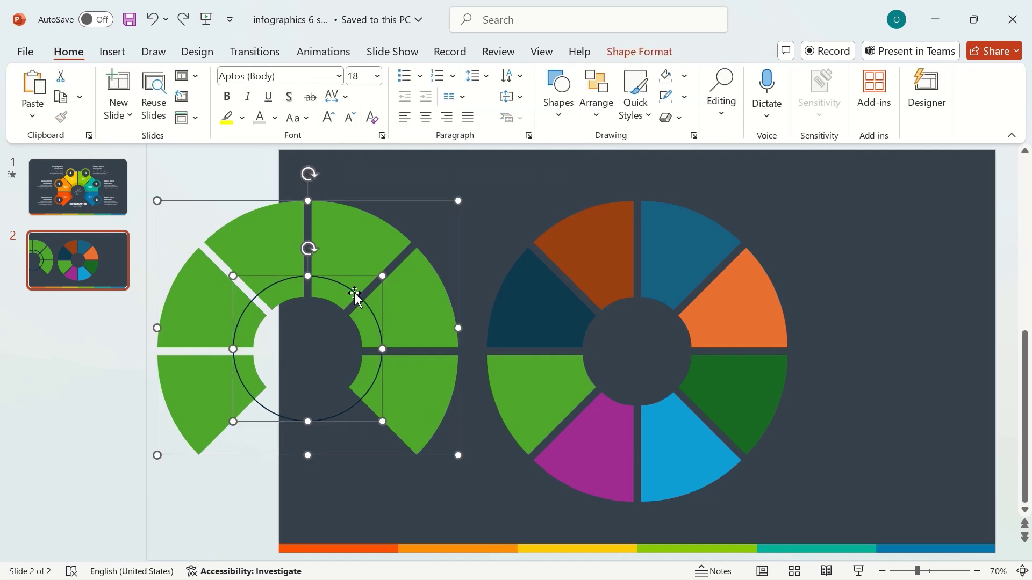
{"action": "left_click", "coordinate": [640, 52]}
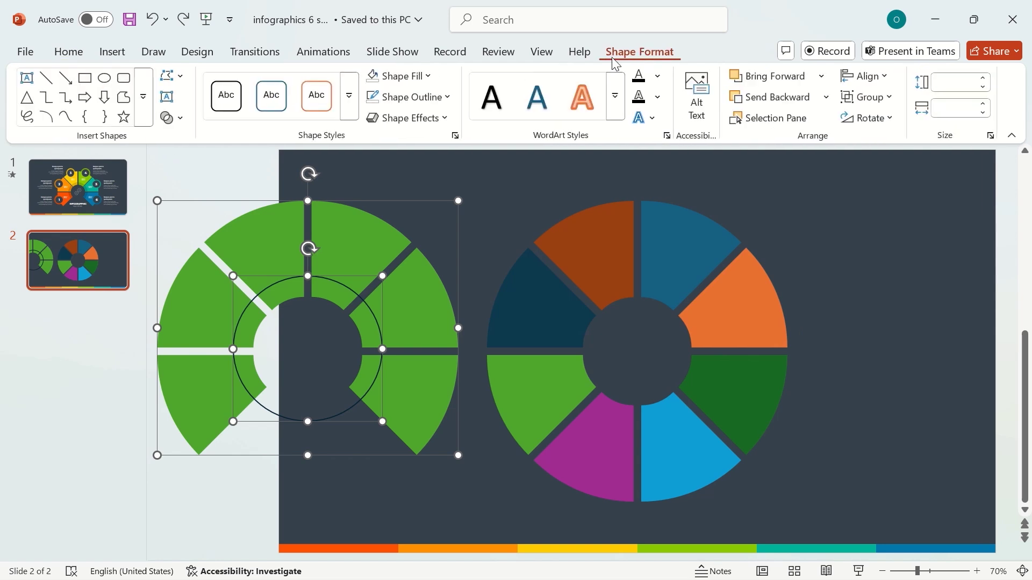
{"action": "left_click", "coordinate": [181, 119]}
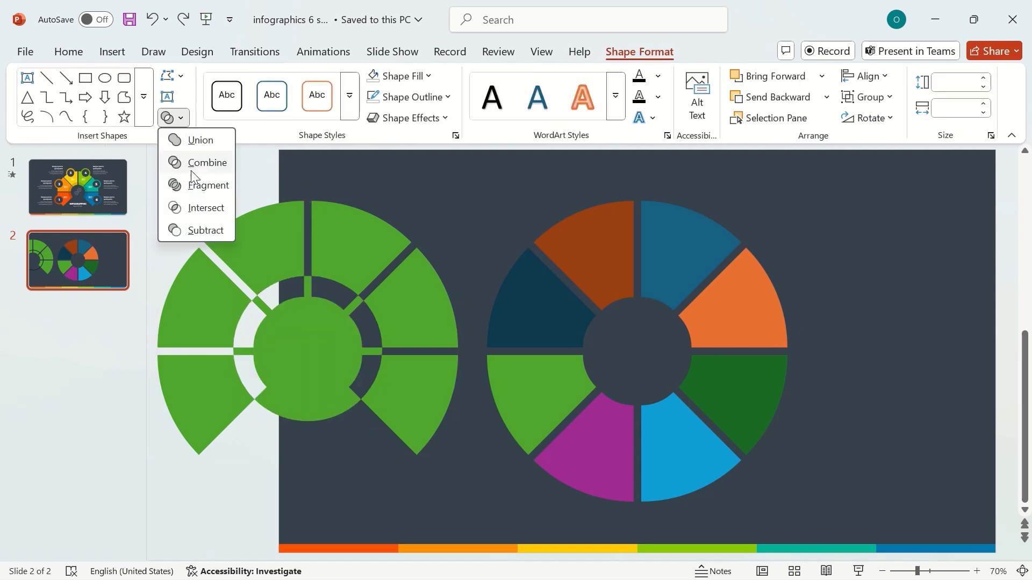
{"action": "left_click", "coordinate": [204, 209]}
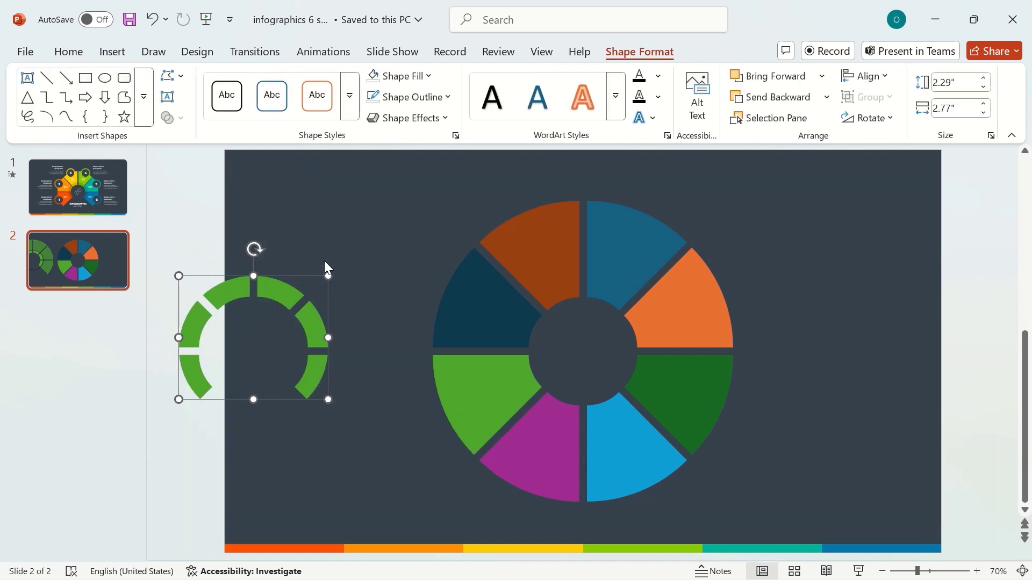
{"action": "left_click", "coordinate": [355, 260]}
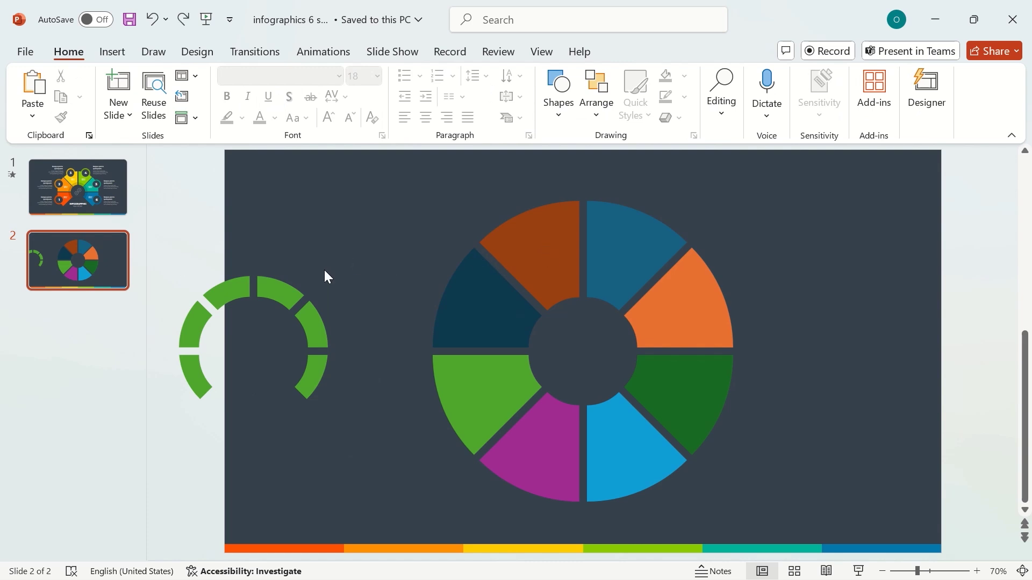
Move the green arc onto the wheel and align it centred horizontally with the wheel.
{"action": "left_click_drag", "start_coordinate": [290, 292], "coordinate": [613, 300]}
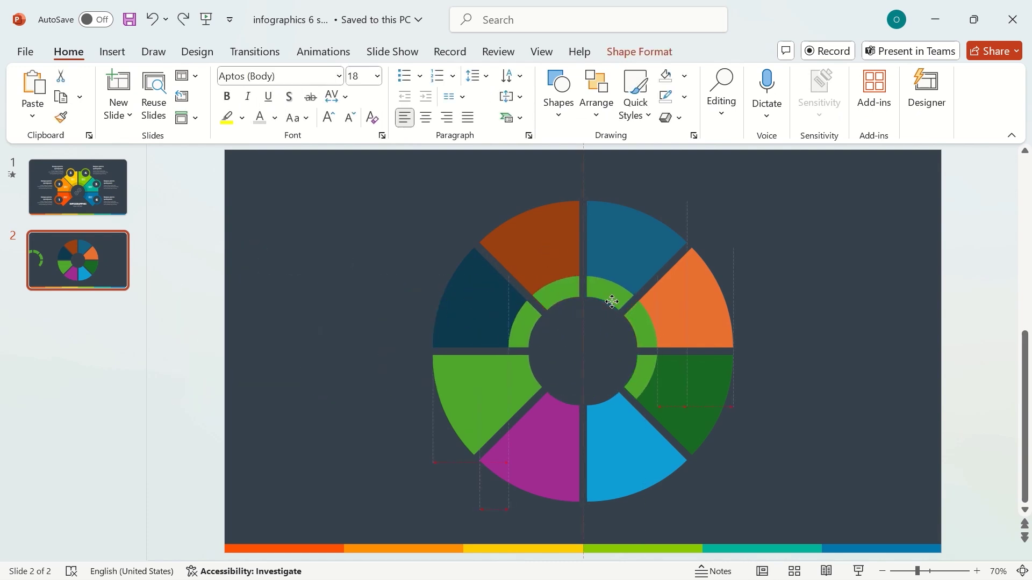
{"action": "left_click", "coordinate": [710, 304], "text": "shift"}
{"action": "left_click", "coordinate": [652, 56]}
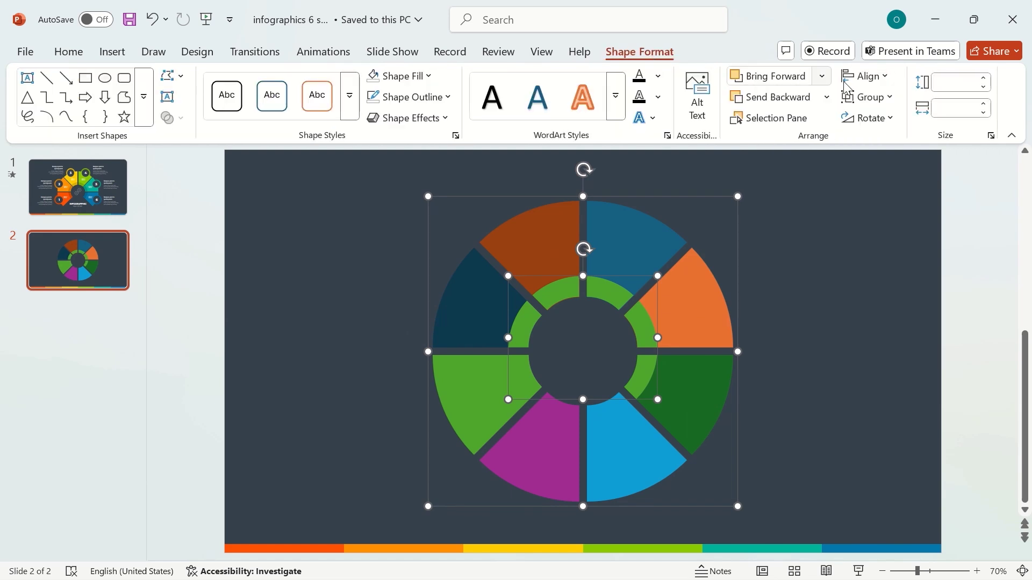
{"action": "left_click", "coordinate": [882, 78]}
{"action": "left_click", "coordinate": [928, 127]}
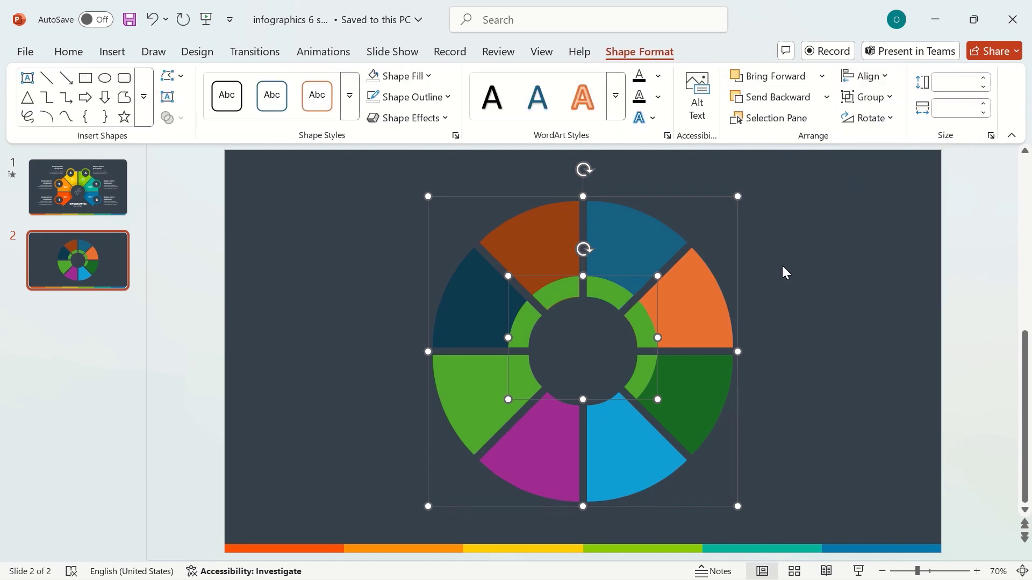
{"action": "left_click", "coordinate": [785, 285]}
{"action": "left_click", "coordinate": [612, 239]}
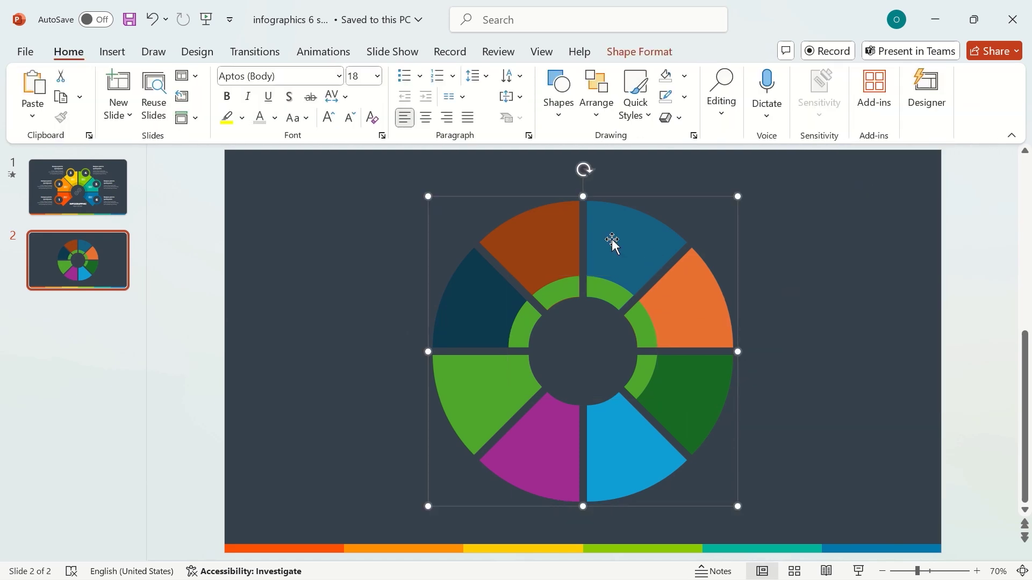
Ungroup the wheel into its separate segments.
{"action": "right_click", "coordinate": [612, 240]}
{"action": "mouse_move", "coordinate": [738, 350]}
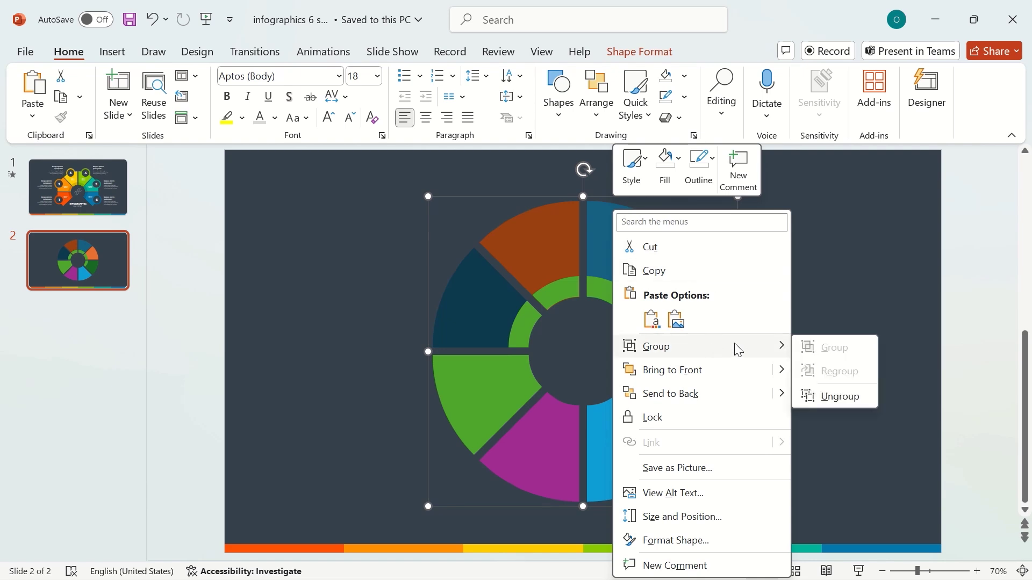
{"action": "left_click", "coordinate": [833, 399]}
{"action": "left_click", "coordinate": [834, 404]}
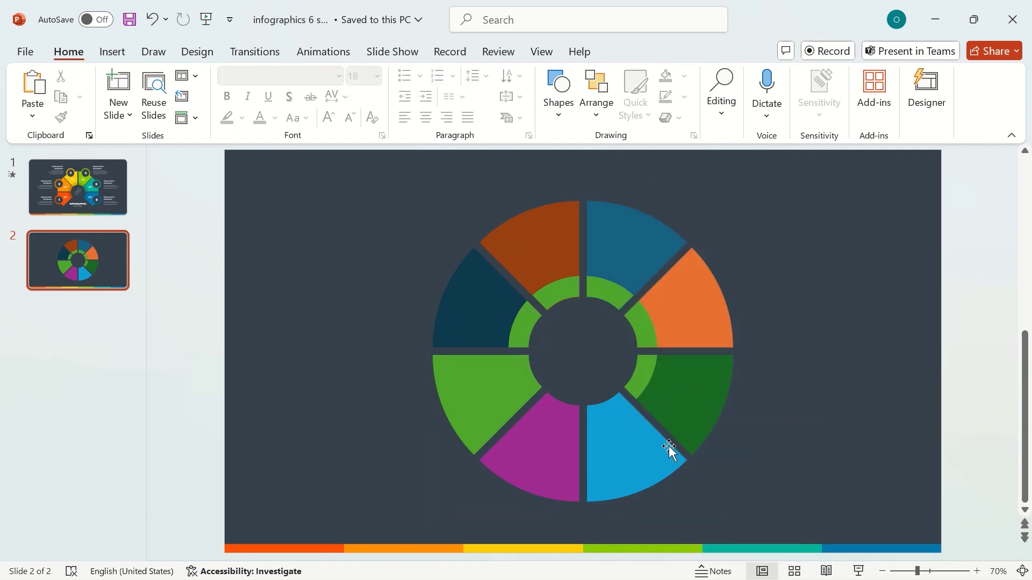
Delete the light-blue and purple bottom segments.
{"action": "left_click", "coordinate": [633, 453]}
{"action": "key", "text": "Delete"}
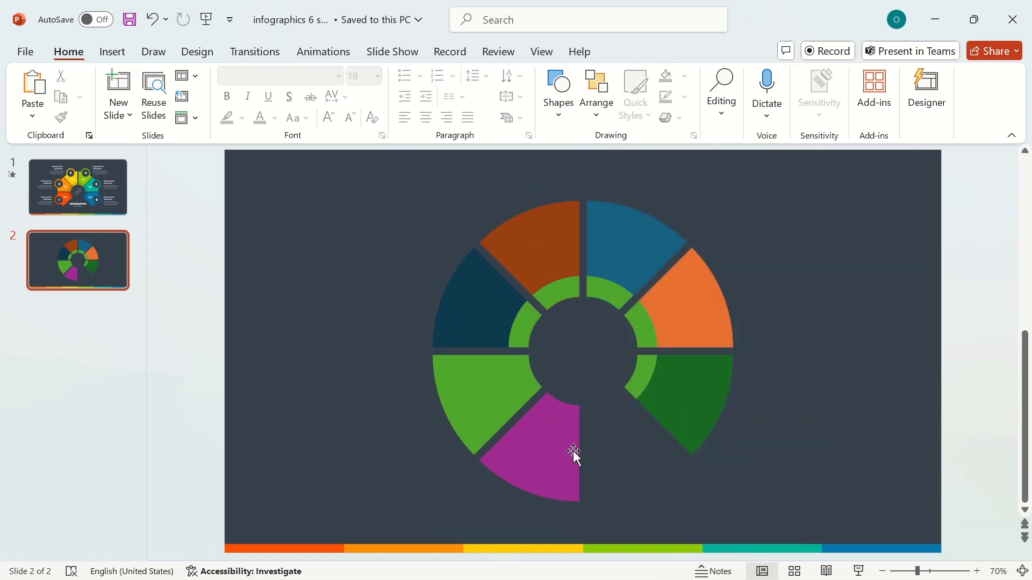
{"action": "left_click", "coordinate": [573, 452]}
{"action": "key", "text": "Delete"}
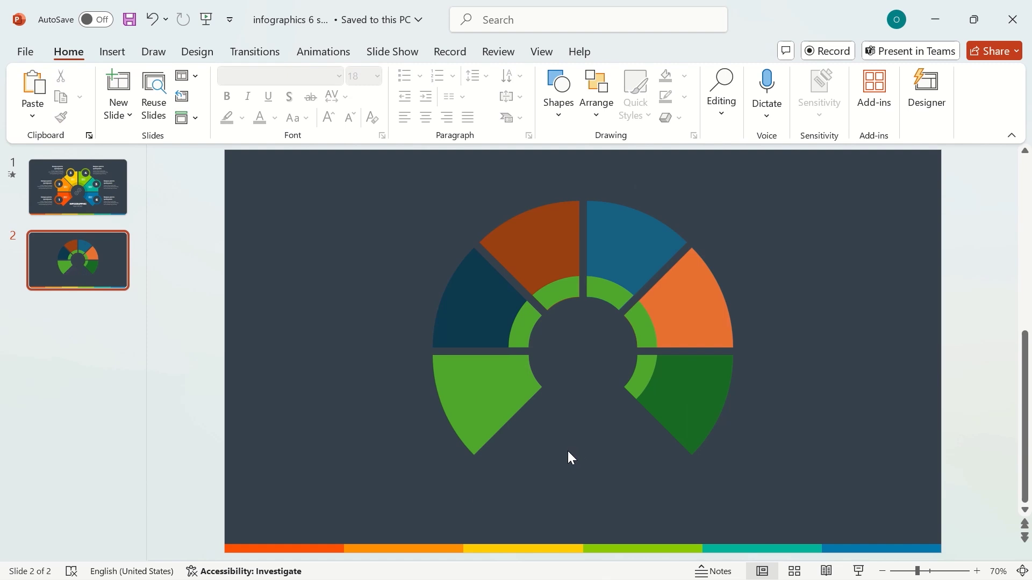
{"action": "left_click", "coordinate": [453, 411]}
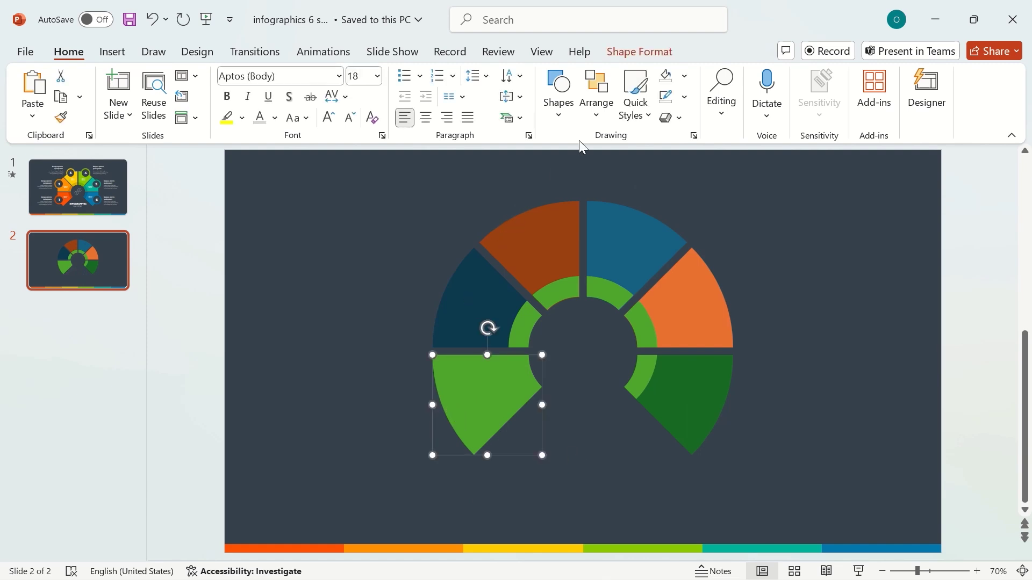
Eyedrop the bar's red-orange, orange and yellow onto the bottom-left, left and top-left segments.
{"action": "left_click", "coordinate": [684, 77]}
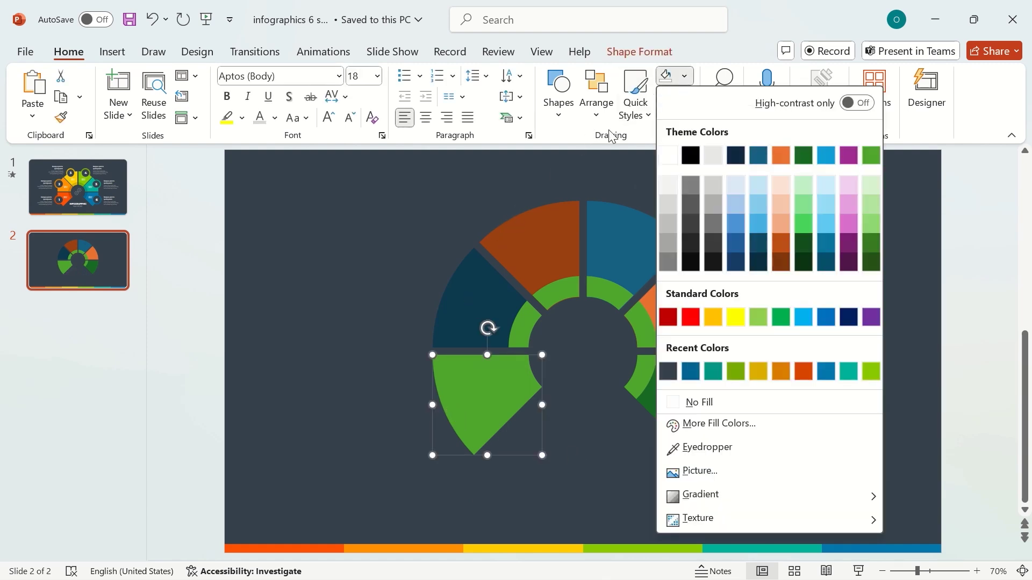
{"action": "left_click", "coordinate": [734, 454]}
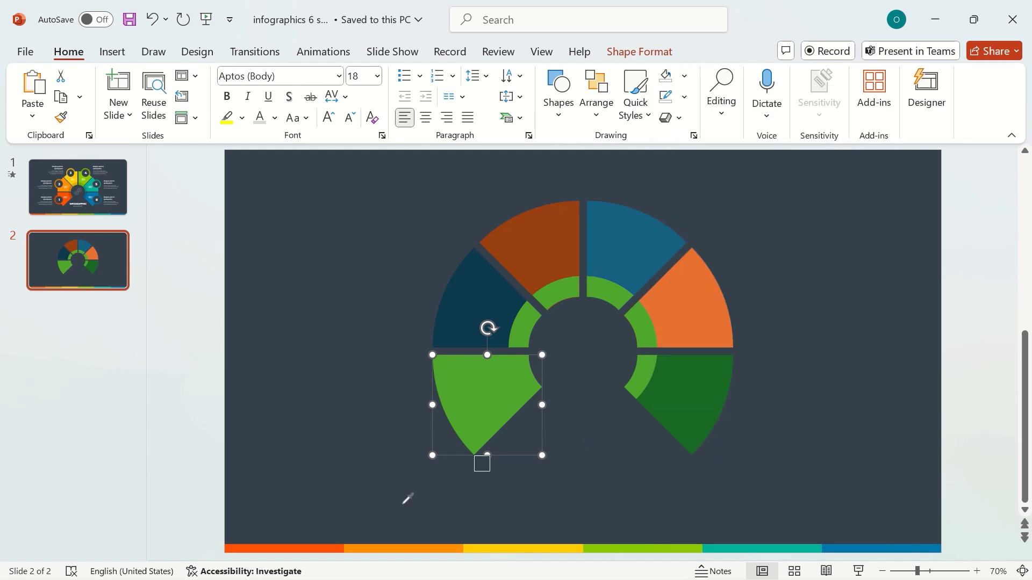
{"action": "left_click", "coordinate": [291, 548]}
{"action": "left_click", "coordinate": [480, 282]}
{"action": "left_click", "coordinate": [684, 77]}
{"action": "left_click", "coordinate": [693, 445]}
{"action": "left_click", "coordinate": [395, 548]}
{"action": "left_click", "coordinate": [529, 242]}
{"action": "left_click", "coordinate": [684, 77]}
{"action": "left_click", "coordinate": [693, 444]}
Fill the top-right, right and bottom-right segments with the bar's green, teal and blue.
{"action": "left_click", "coordinate": [508, 548]}
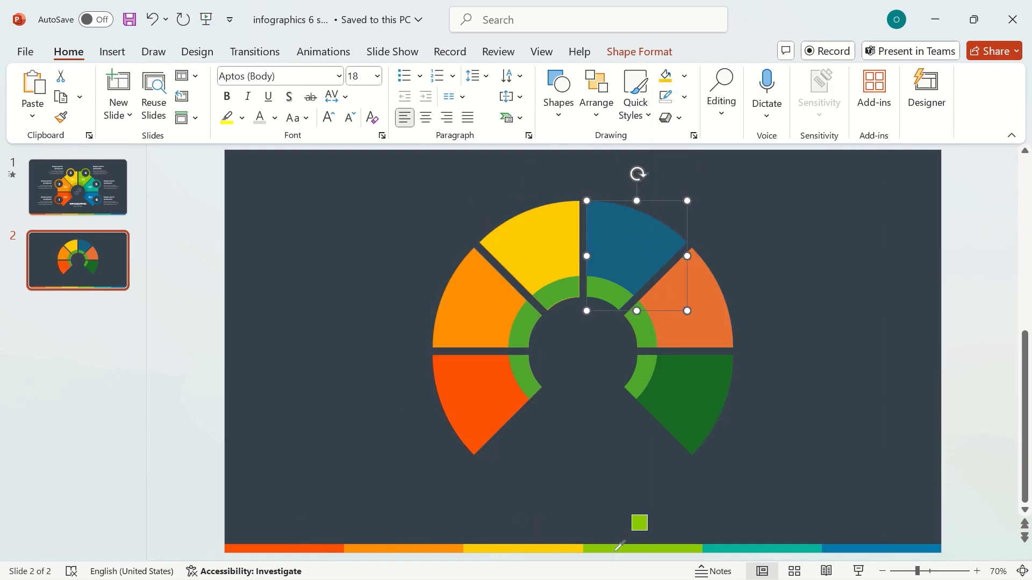
{"action": "left_click", "coordinate": [618, 546]}
{"action": "left_click", "coordinate": [688, 301]}
{"action": "left_click", "coordinate": [684, 77]}
{"action": "left_click", "coordinate": [693, 367]}
{"action": "left_click", "coordinate": [685, 408]}
{"action": "left_click", "coordinate": [684, 77]}
{"action": "left_click", "coordinate": [822, 392]}
{"action": "left_click", "coordinate": [542, 359]}
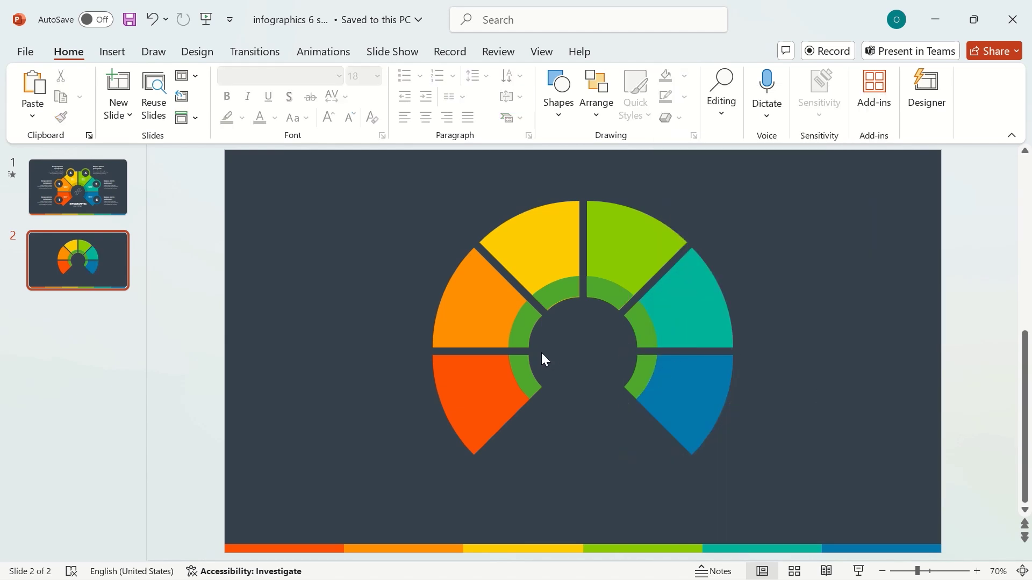
{"action": "left_click", "coordinate": [465, 385]}
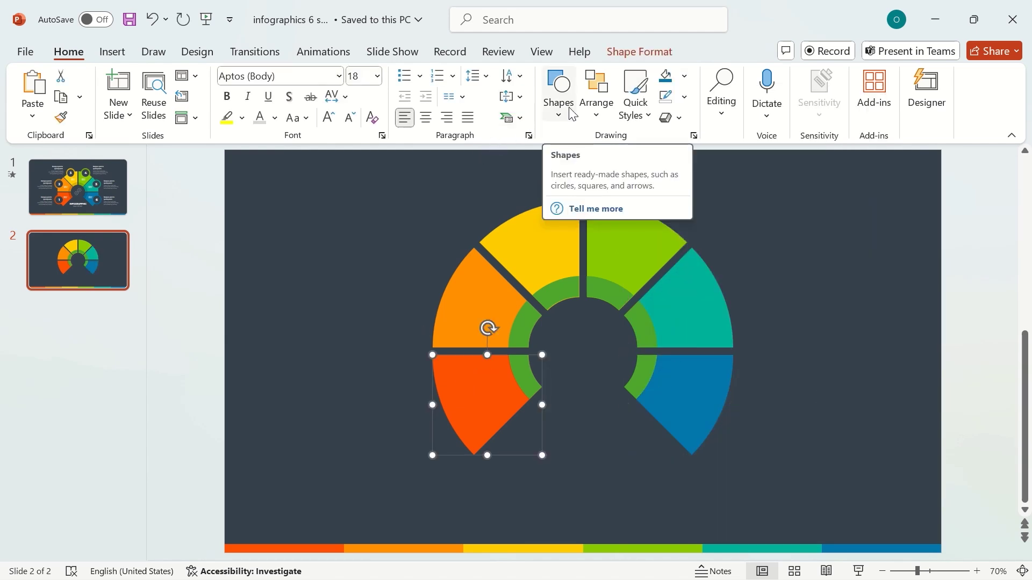
Apply an outer shadow to the red-orange, orange and yellow segments.
{"action": "left_click", "coordinate": [640, 51]}
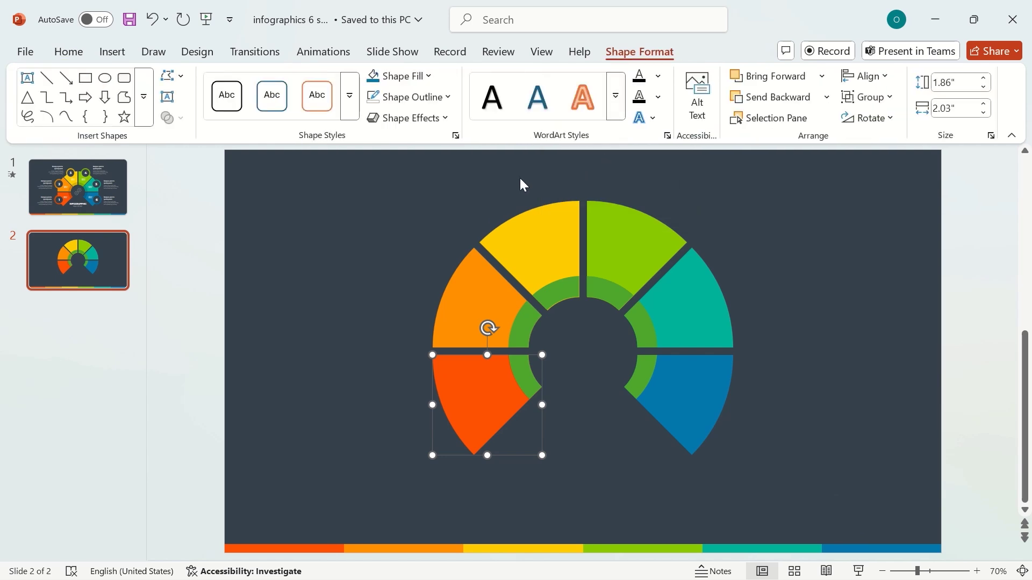
{"action": "left_click", "coordinate": [436, 125]}
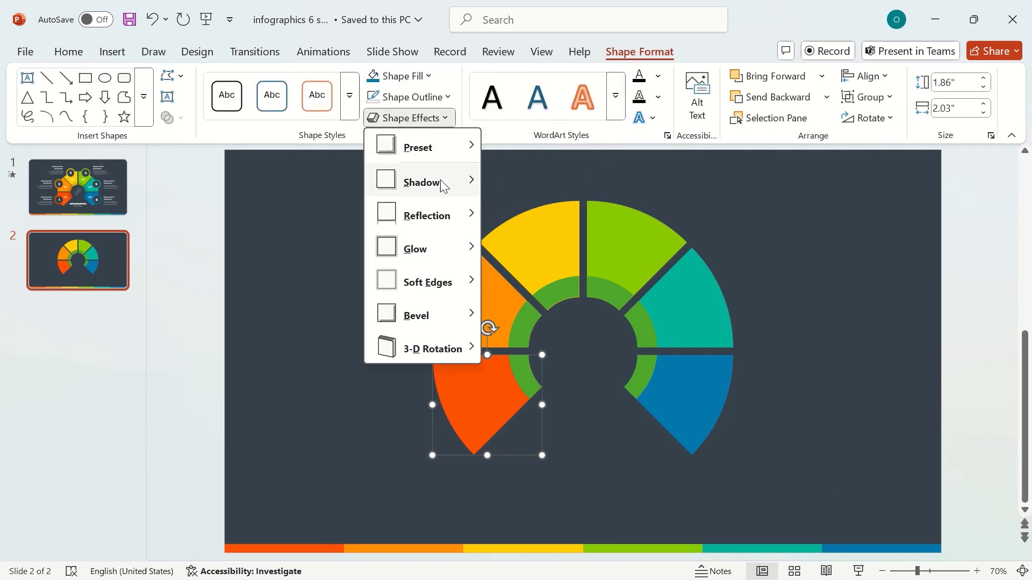
{"action": "mouse_move", "coordinate": [442, 182]}
{"action": "left_click", "coordinate": [549, 304]}
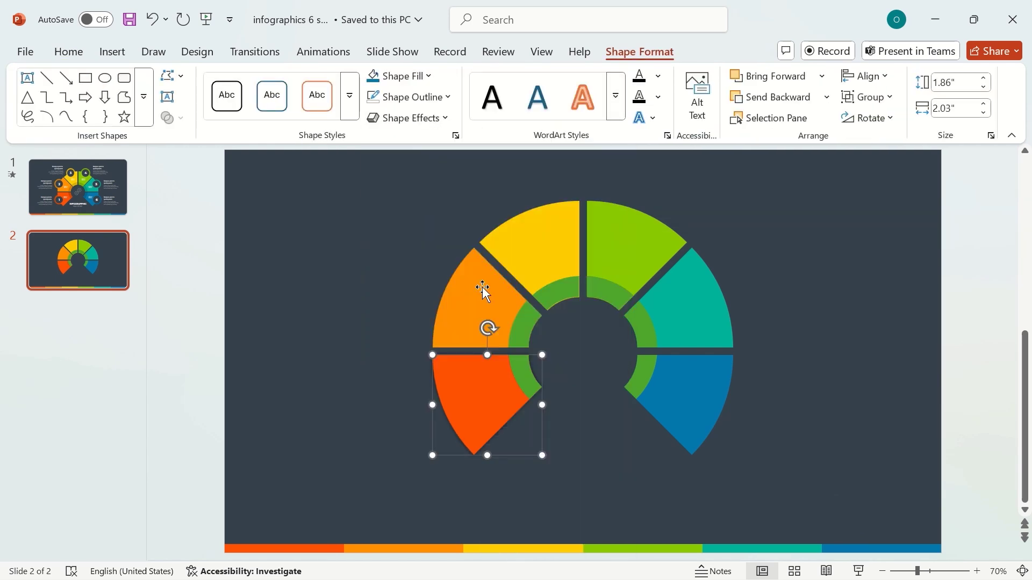
{"action": "left_click", "coordinate": [483, 286]}
{"action": "left_click", "coordinate": [408, 118]}
{"action": "left_click", "coordinate": [539, 248]}
{"action": "left_click", "coordinate": [539, 248]}
{"action": "left_click", "coordinate": [409, 118]}
{"action": "left_click", "coordinate": [539, 248]}
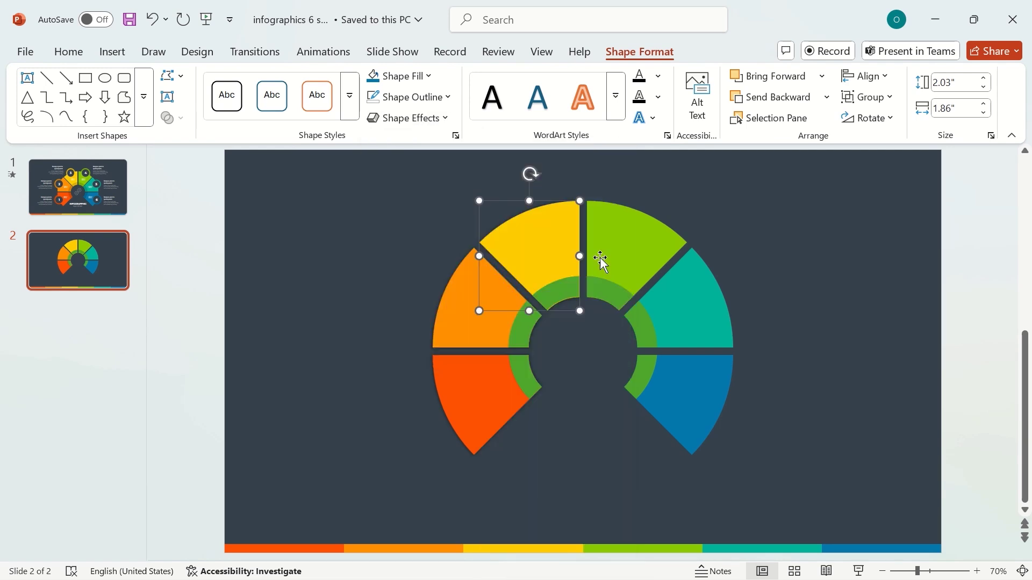
Apply the same outer shadow to the green, teal and blue segments.
{"action": "left_click", "coordinate": [599, 260]}
{"action": "left_click", "coordinate": [408, 118]}
{"action": "left_click", "coordinate": [539, 248]}
{"action": "left_click", "coordinate": [688, 281]}
{"action": "left_click", "coordinate": [409, 117]}
{"action": "left_click", "coordinate": [539, 249]}
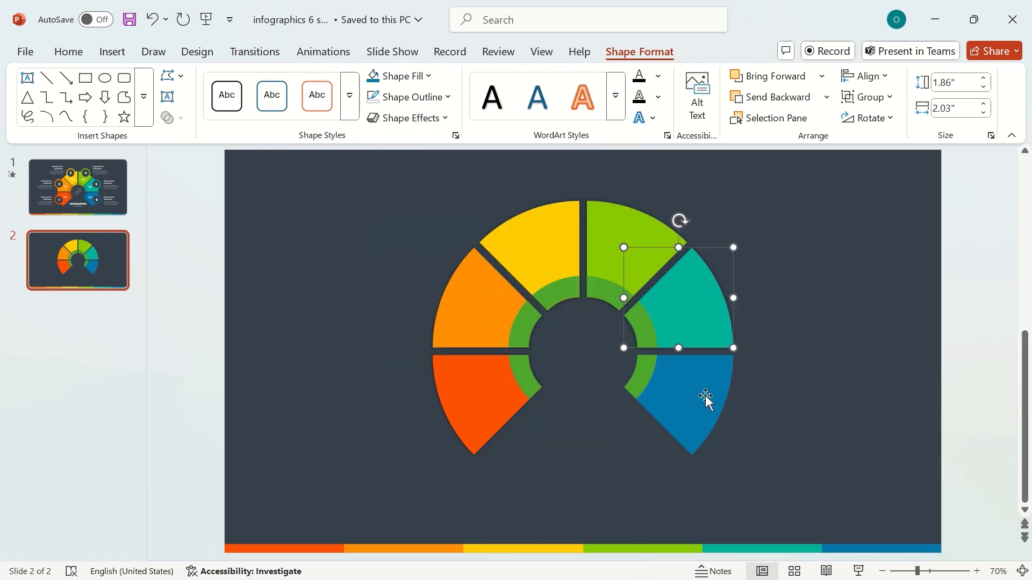
{"action": "left_click", "coordinate": [706, 396]}
{"action": "left_click", "coordinate": [409, 118]}
{"action": "left_click", "coordinate": [539, 249]}
{"action": "left_click", "coordinate": [783, 335]}
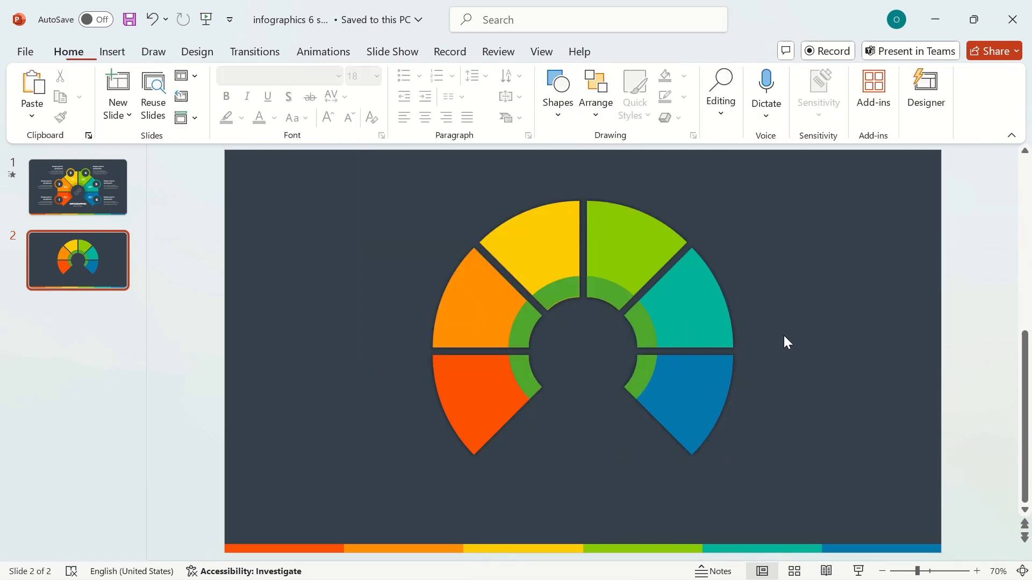
Fill the inner ring black and set its fill transparency to 85%.
{"action": "left_click", "coordinate": [605, 296]}
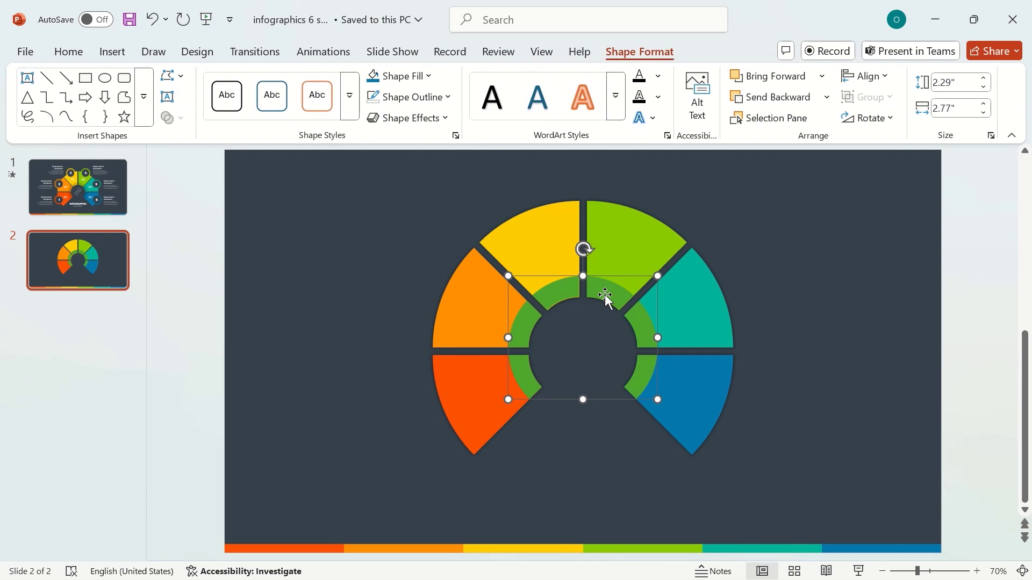
{"action": "left_click", "coordinate": [433, 81]}
{"action": "left_click", "coordinate": [403, 156]}
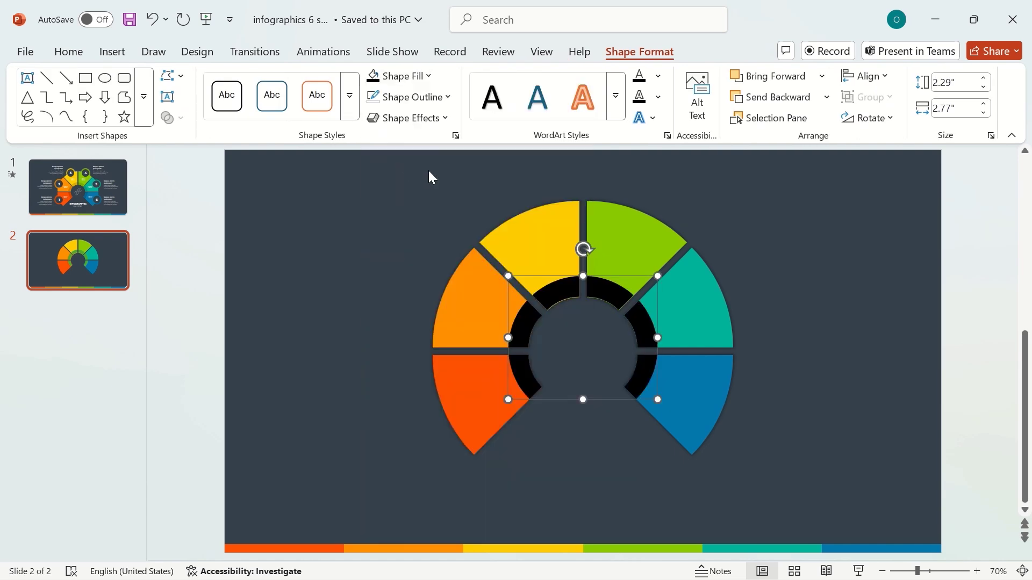
{"action": "right_click", "coordinate": [615, 293]}
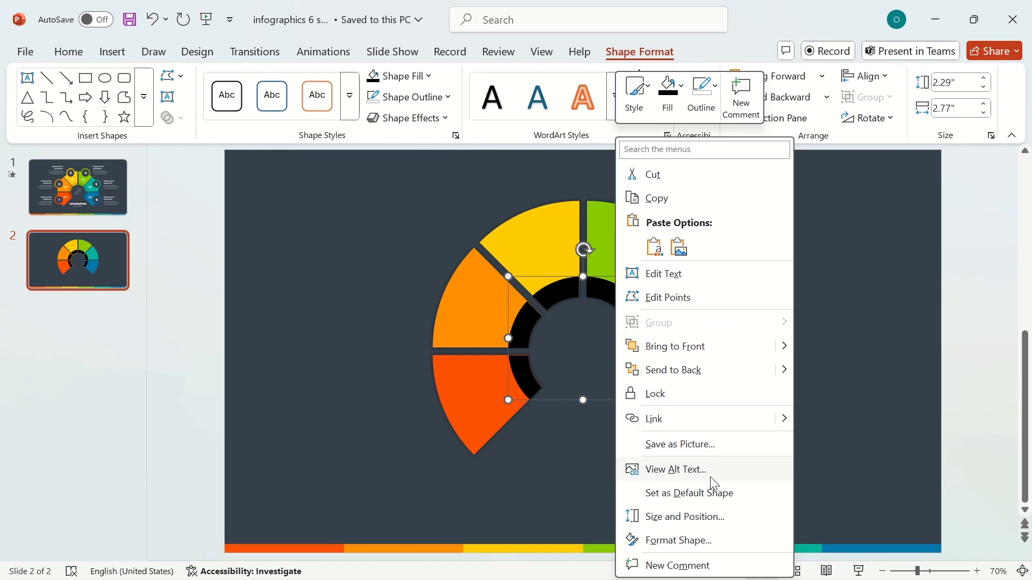
{"action": "left_click", "coordinate": [694, 541]}
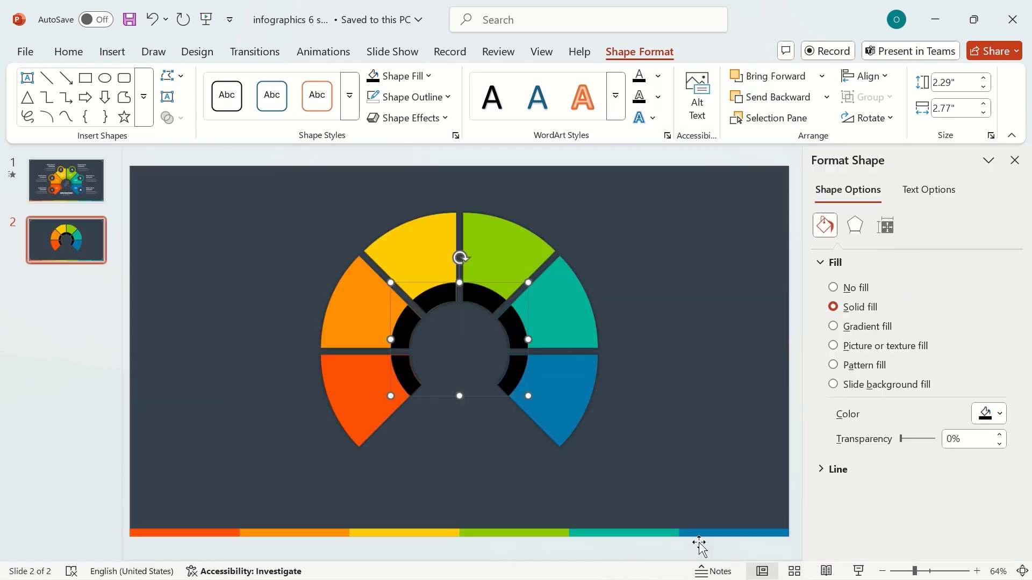
{"action": "left_click", "coordinate": [975, 439]}
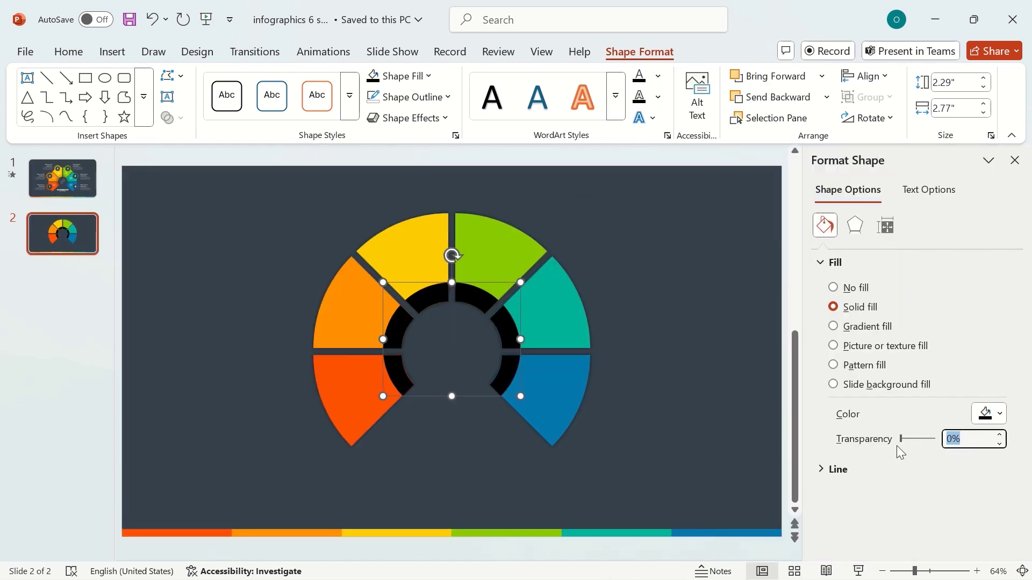
{"action": "type", "text": "85"}
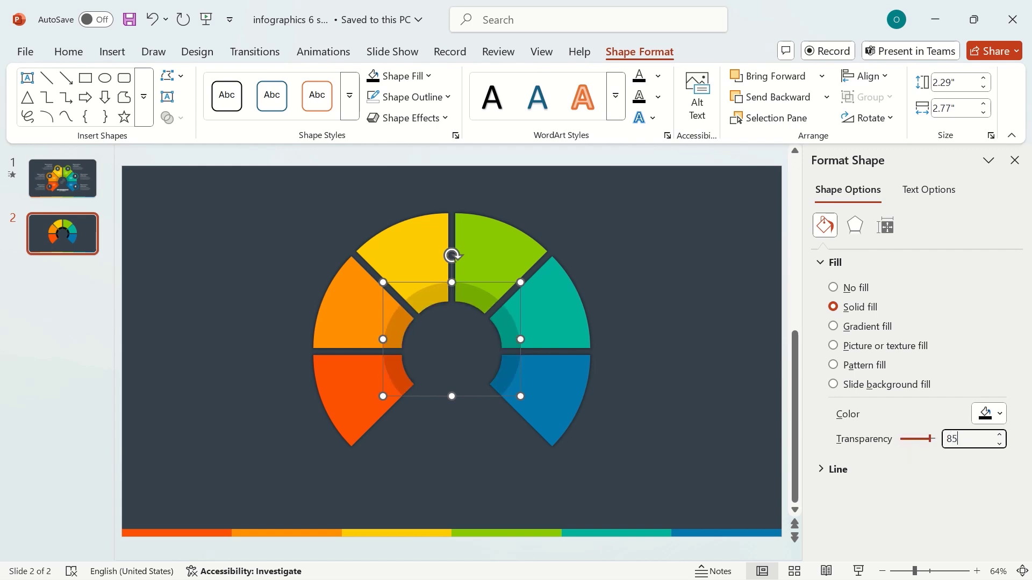
{"action": "left_click", "coordinate": [689, 371]}
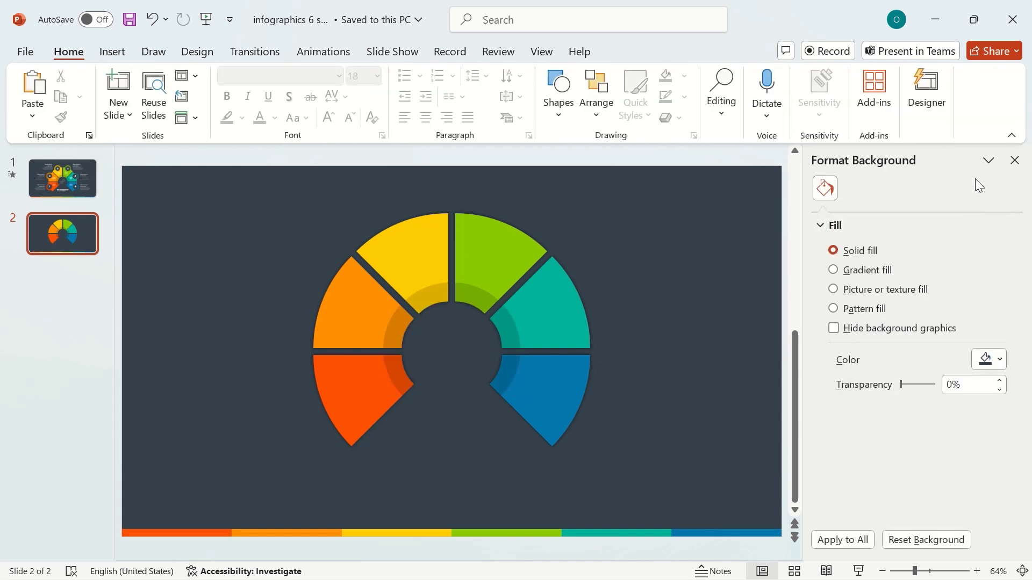
Close the format panel and group all the arc pieces with Ctrl+G.
{"action": "left_click", "coordinate": [1013, 160]}
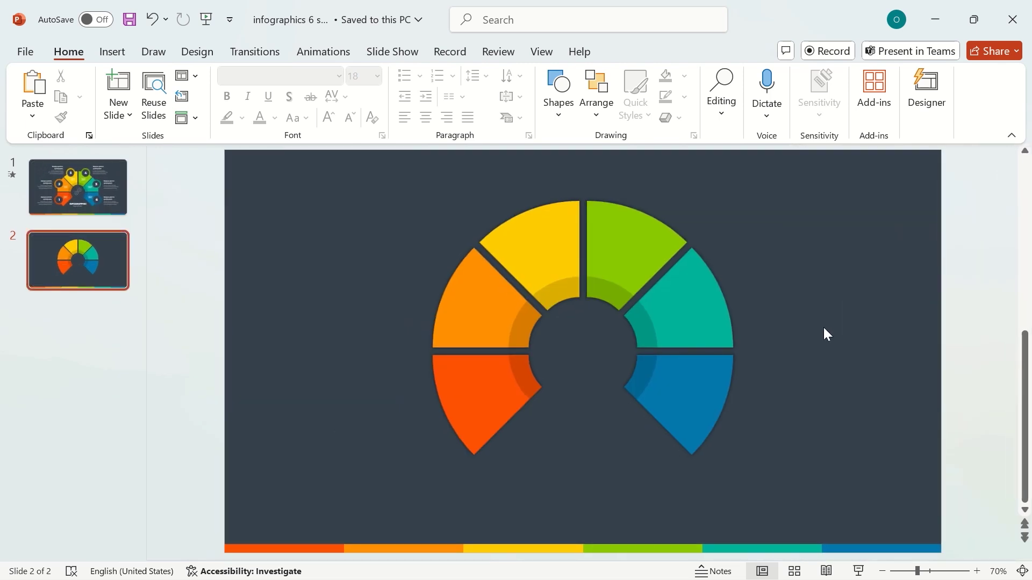
{"action": "left_click_drag", "start_coordinate": [300, 177], "coordinate": [775, 493]}
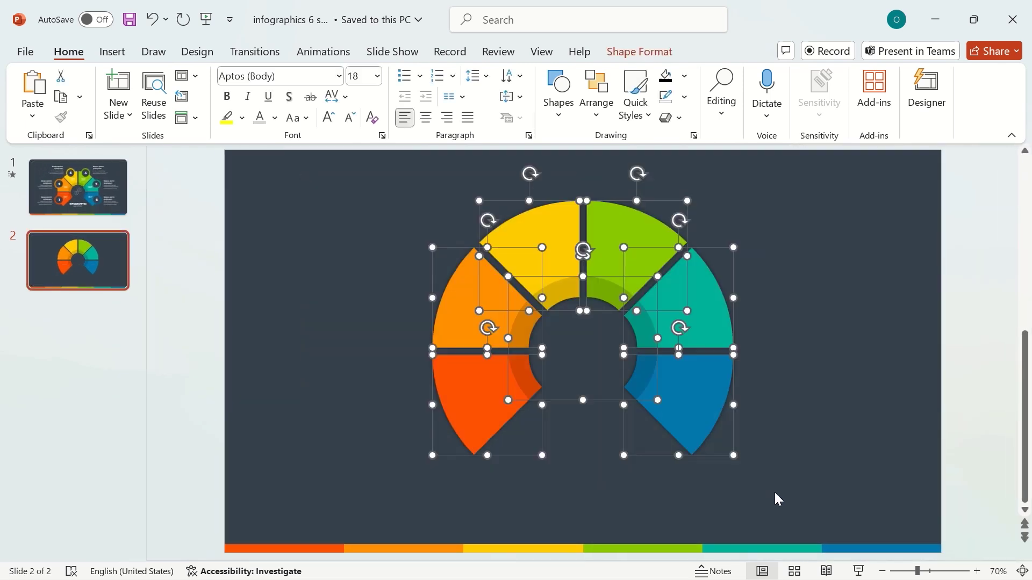
{"action": "key", "text": "ctrl+g"}
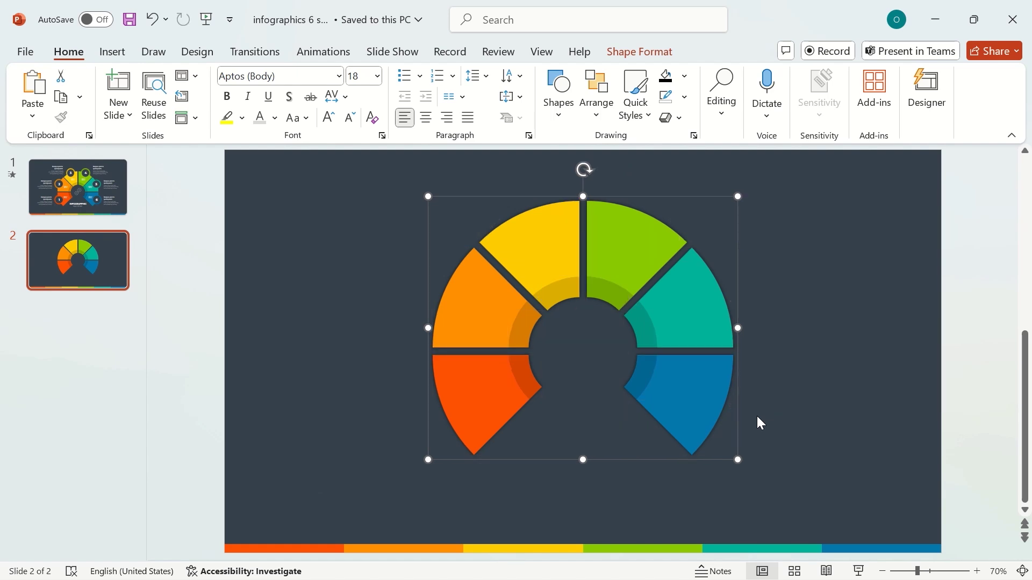
Align the grouped semicircle to the middle of the slide vertically.
{"action": "left_click", "coordinate": [640, 52]}
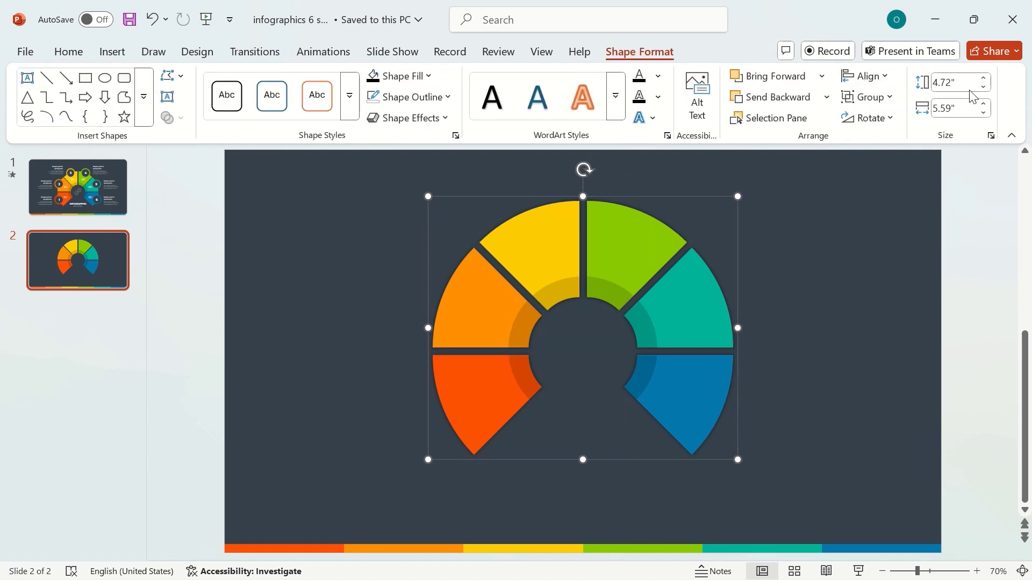
{"action": "left_click", "coordinate": [882, 76]}
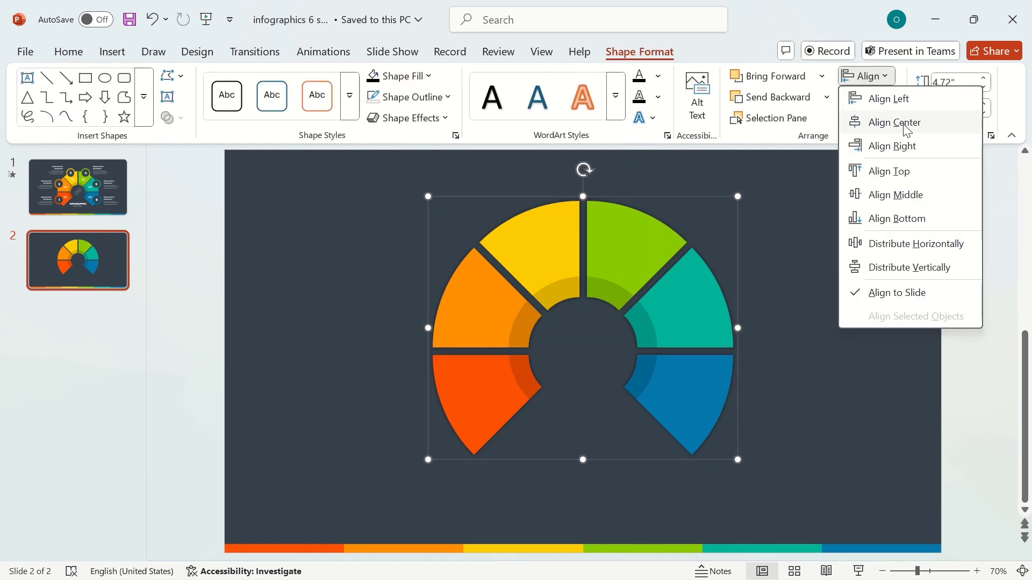
{"action": "left_click", "coordinate": [902, 123]}
{"action": "left_click", "coordinate": [881, 76]}
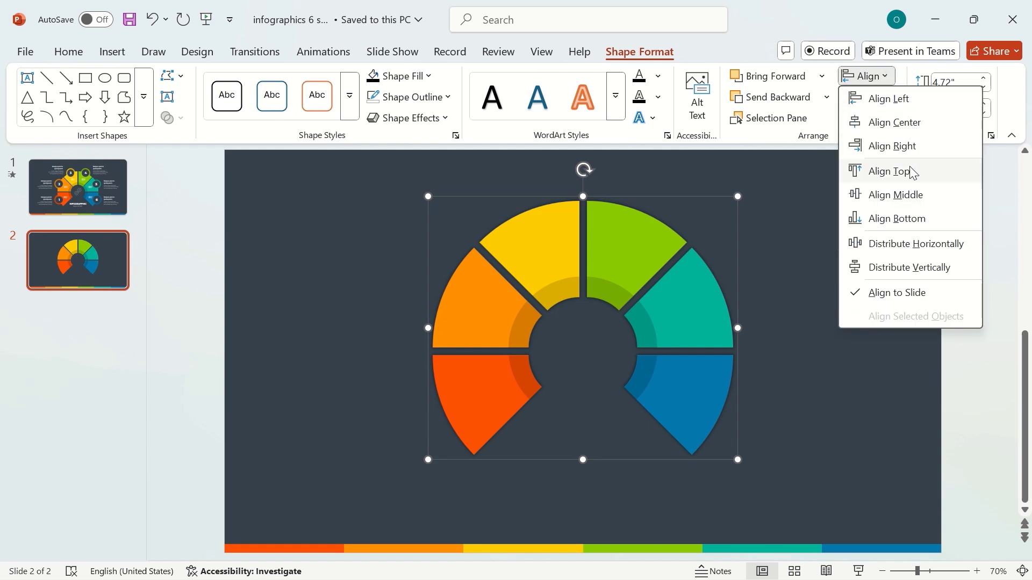
{"action": "left_click", "coordinate": [916, 199]}
{"action": "left_click", "coordinate": [837, 275]}
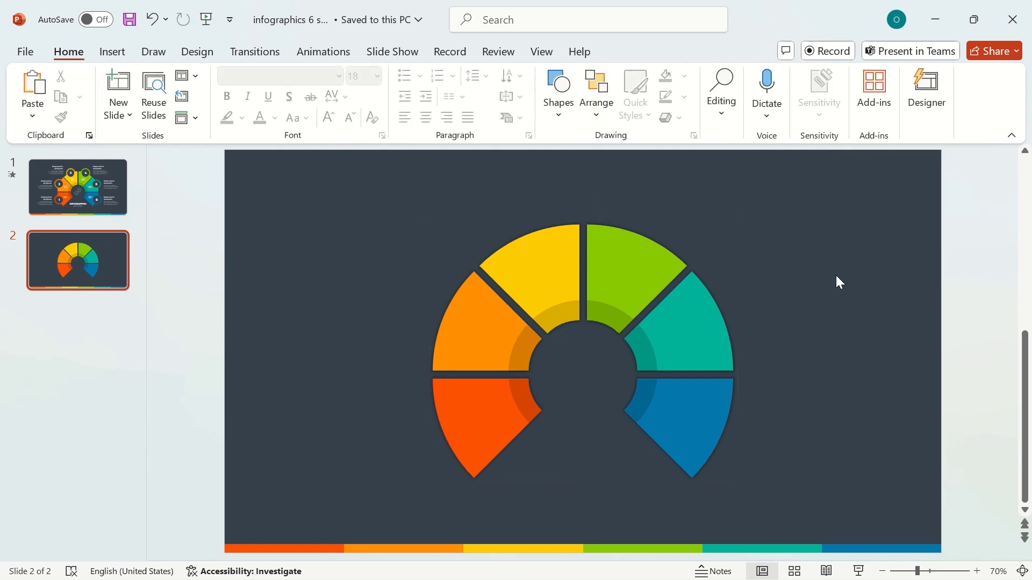
Draw a 1.3" by 1.3" white circle with no outline over the yellow segment.
{"action": "left_click", "coordinate": [559, 108]}
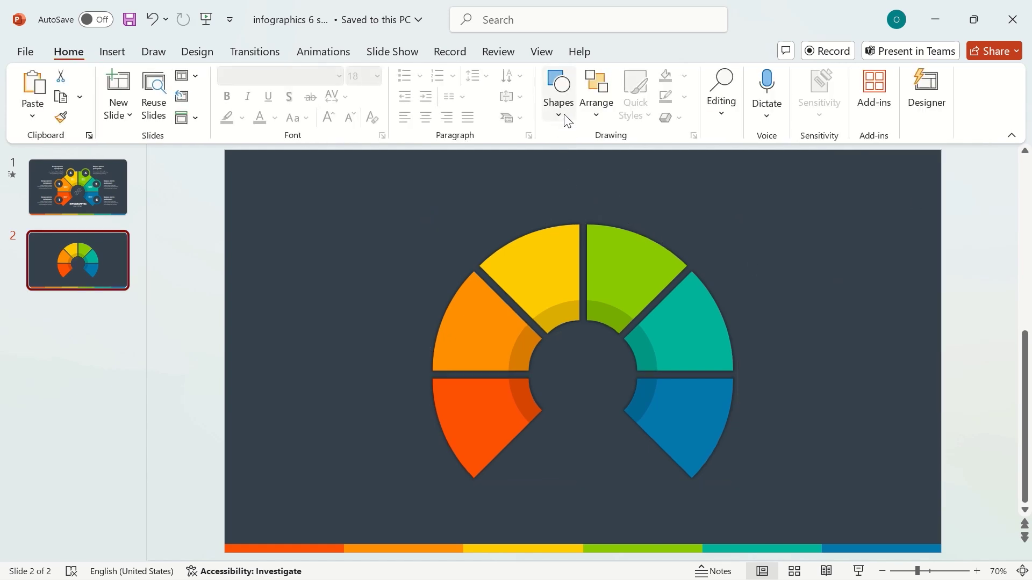
{"action": "left_click", "coordinate": [630, 156]}
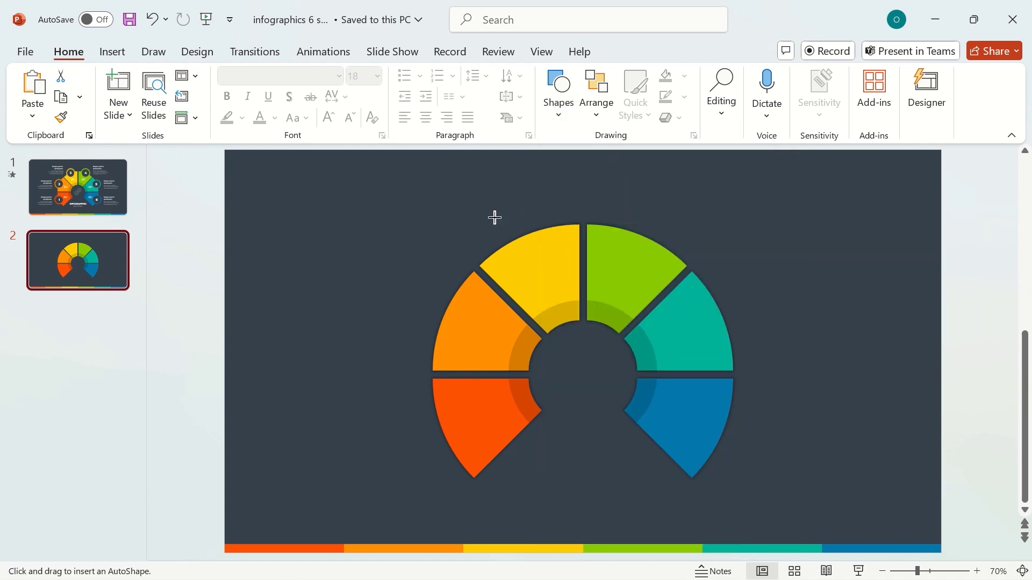
{"action": "mouse_move", "coordinate": [494, 214]}
{"action": "left_mouse_down"}
{"action": "mouse_move", "coordinate": [565, 283]}
{"action": "mouse_move", "coordinate": [548, 255]}
{"action": "left_mouse_up"}
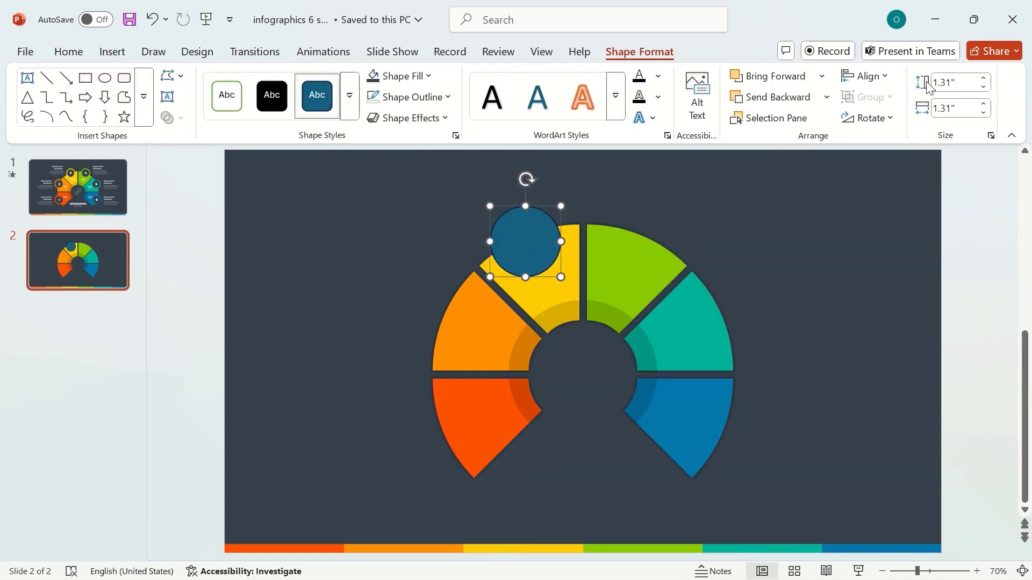
{"action": "left_click", "coordinate": [983, 86]}
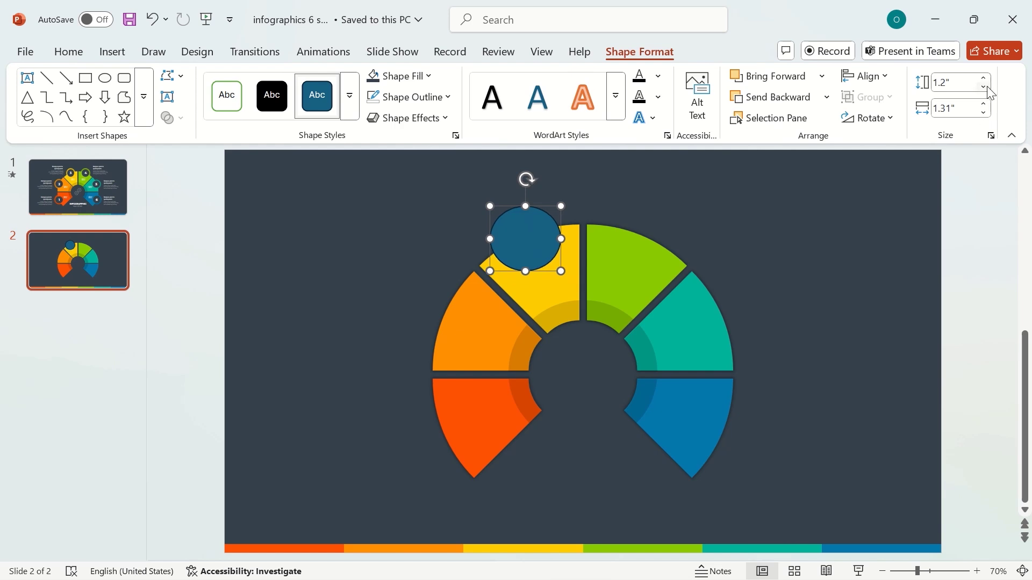
{"action": "left_click", "coordinate": [984, 78]}
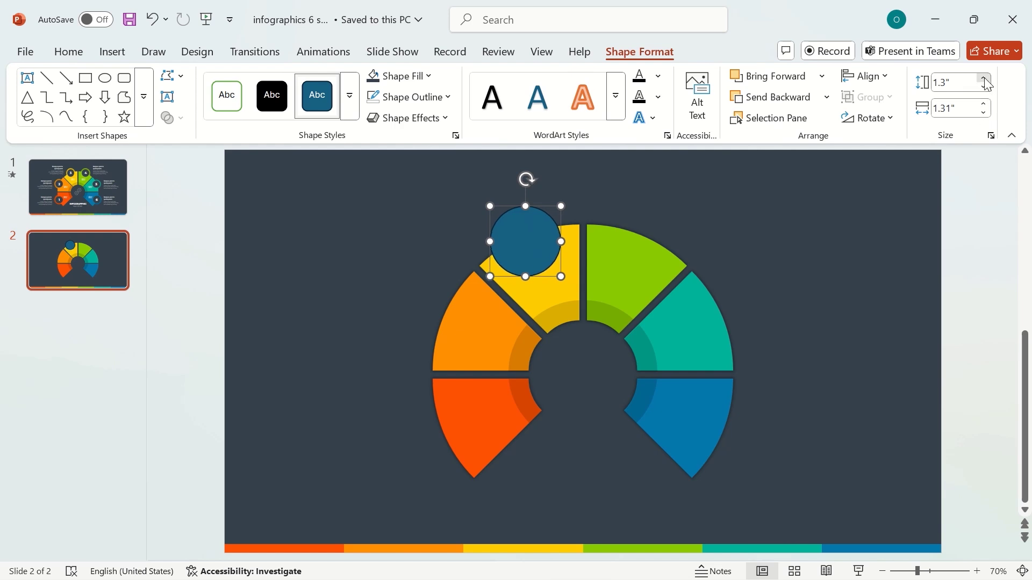
{"action": "left_click", "coordinate": [985, 112]}
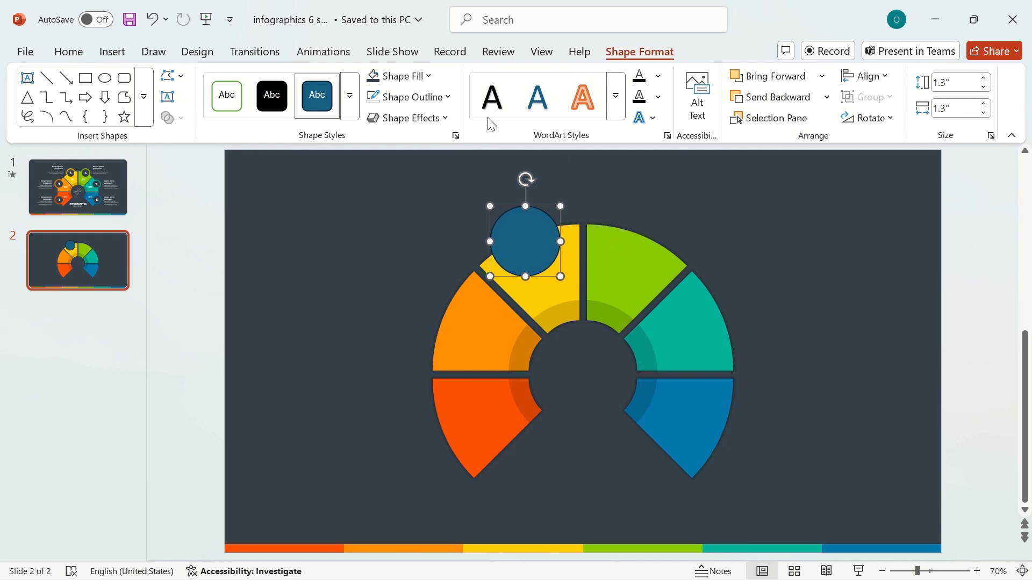
{"action": "left_click", "coordinate": [412, 97]}
{"action": "left_click", "coordinate": [443, 422]}
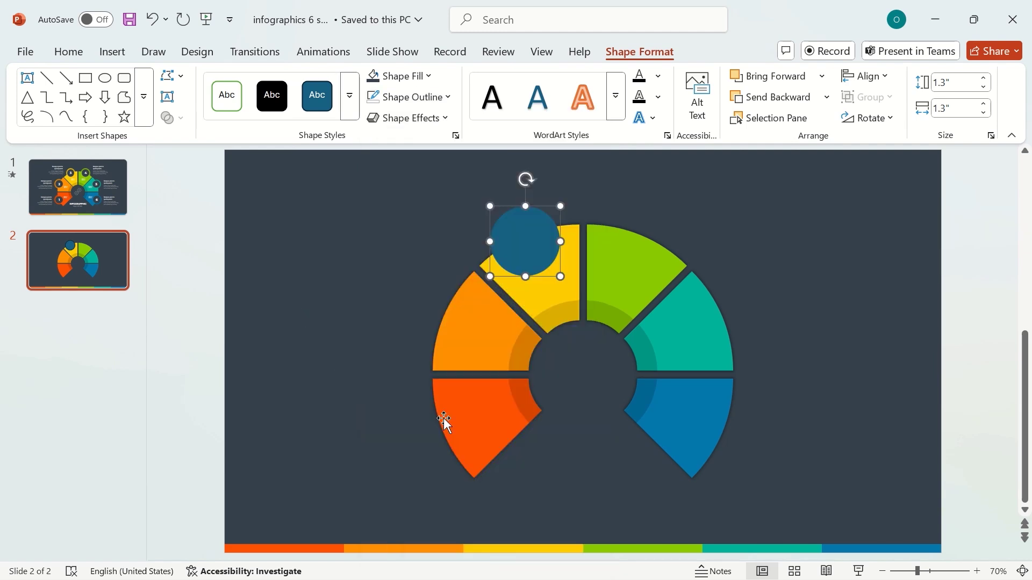
{"action": "left_click", "coordinate": [428, 76]}
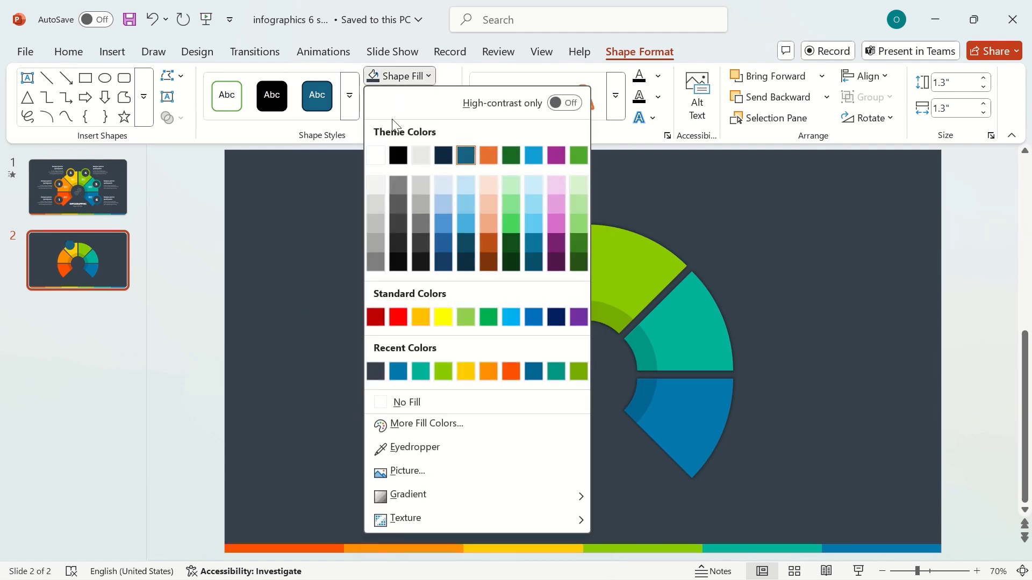
{"action": "left_click", "coordinate": [377, 157]}
Duplicate the circle, resize the copy to 1" and fill it with the background colour.
{"action": "left_click_drag", "start_coordinate": [543, 246], "coordinate": [616, 238]}
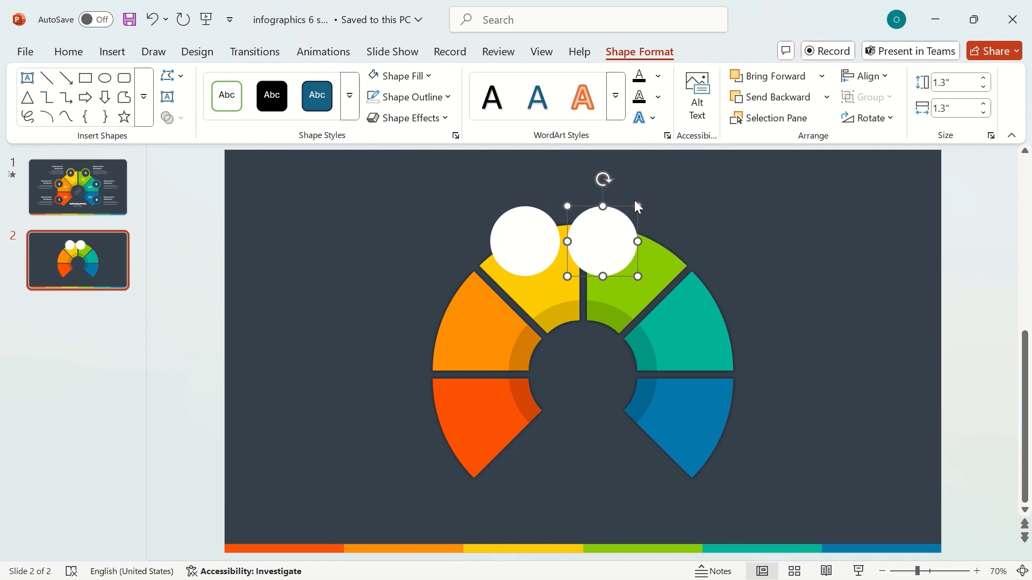
{"action": "left_click", "coordinate": [983, 87]}
{"action": "left_click", "coordinate": [983, 88]}
{"action": "left_click", "coordinate": [984, 88]}
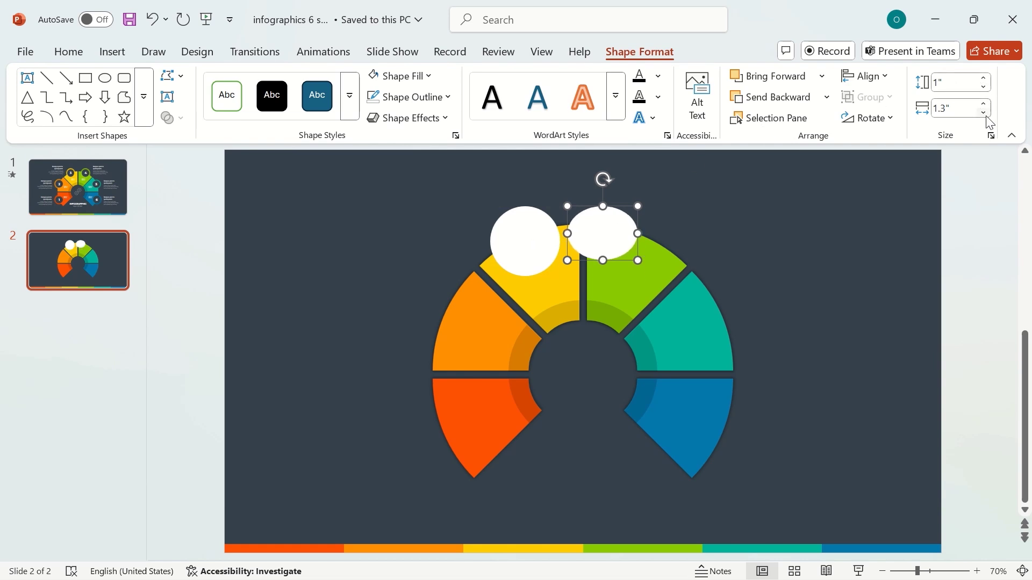
{"action": "left_click", "coordinate": [983, 112]}
{"action": "left_click", "coordinate": [983, 112]}
{"action": "left_click", "coordinate": [984, 113]}
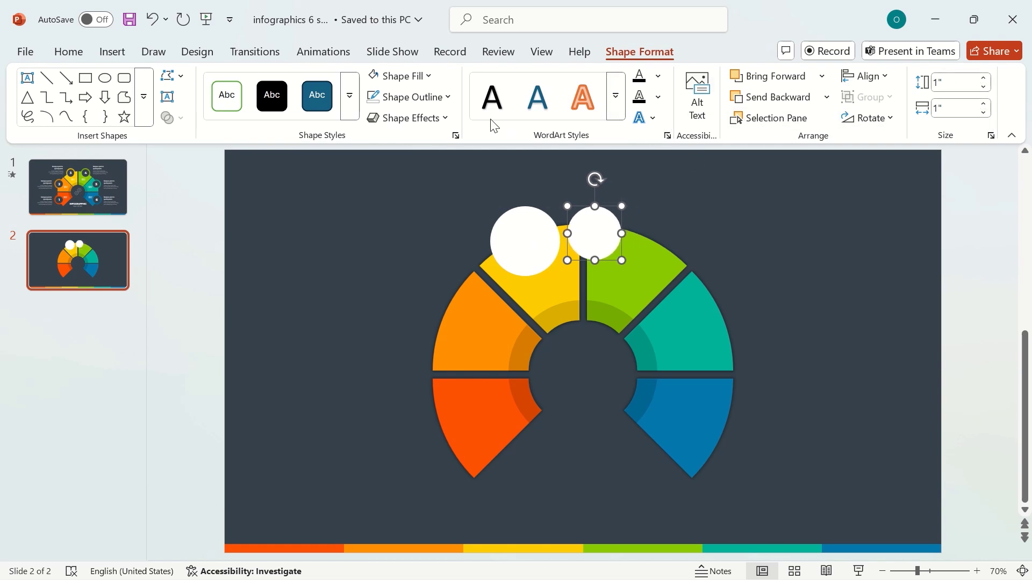
{"action": "left_click", "coordinate": [427, 77]}
{"action": "left_click", "coordinate": [395, 448]}
{"action": "left_click", "coordinate": [400, 274]}
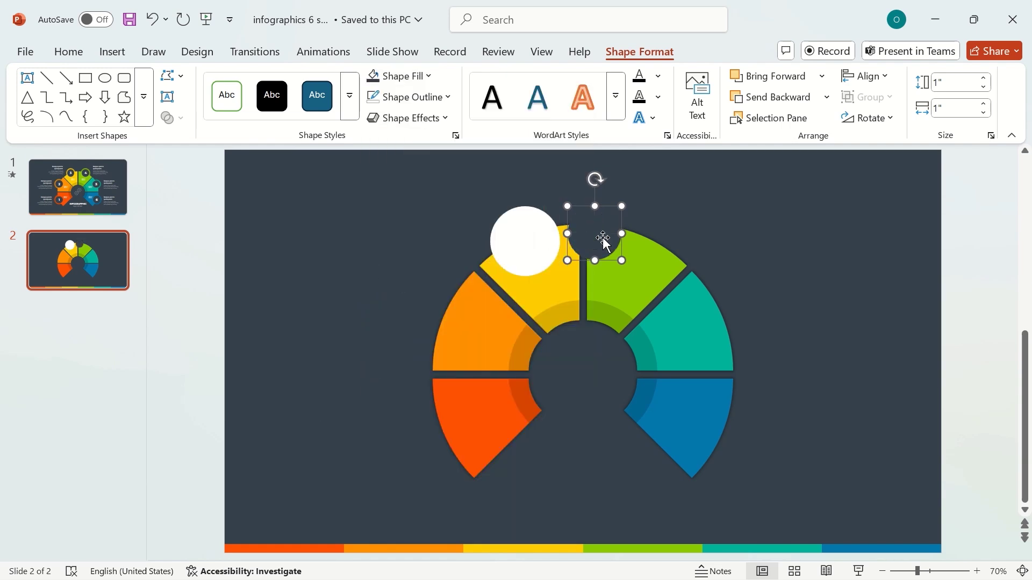
Centre the dark circle on the white one and group them into a ring badge.
{"action": "left_click_drag", "start_coordinate": [602, 237], "coordinate": [531, 242]}
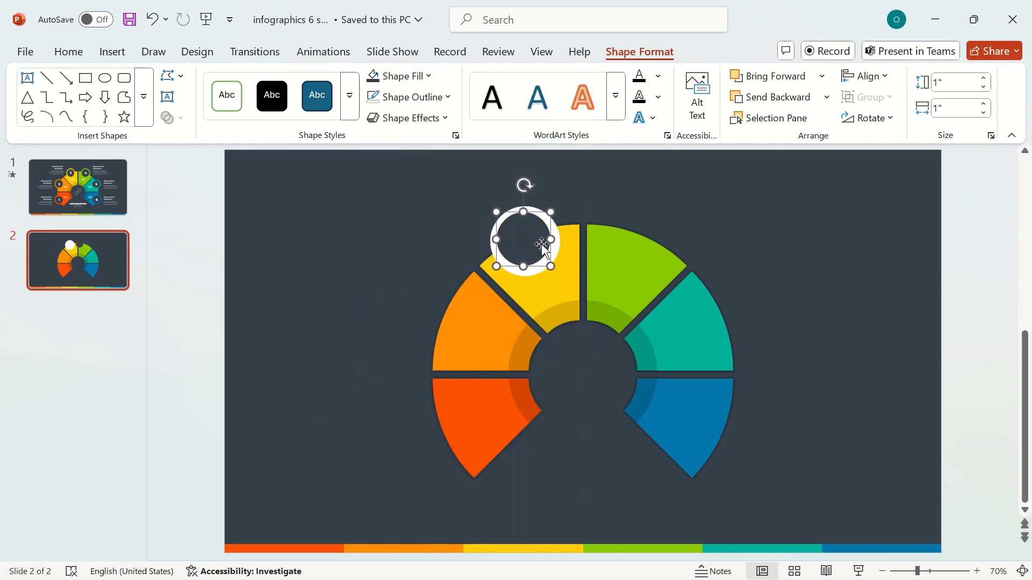
{"action": "left_click", "coordinate": [559, 245], "text": "shift"}
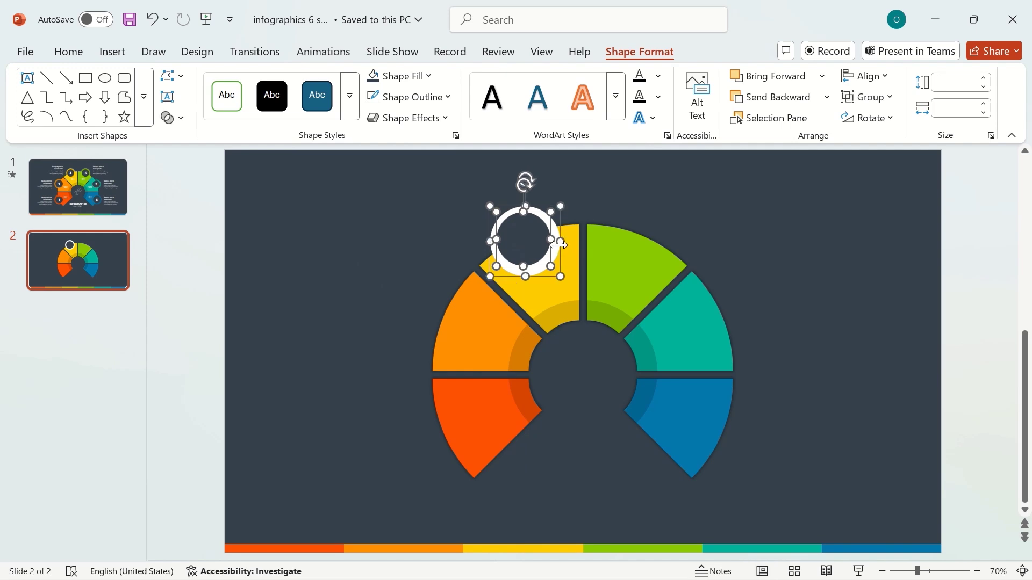
{"action": "left_click", "coordinate": [888, 77]}
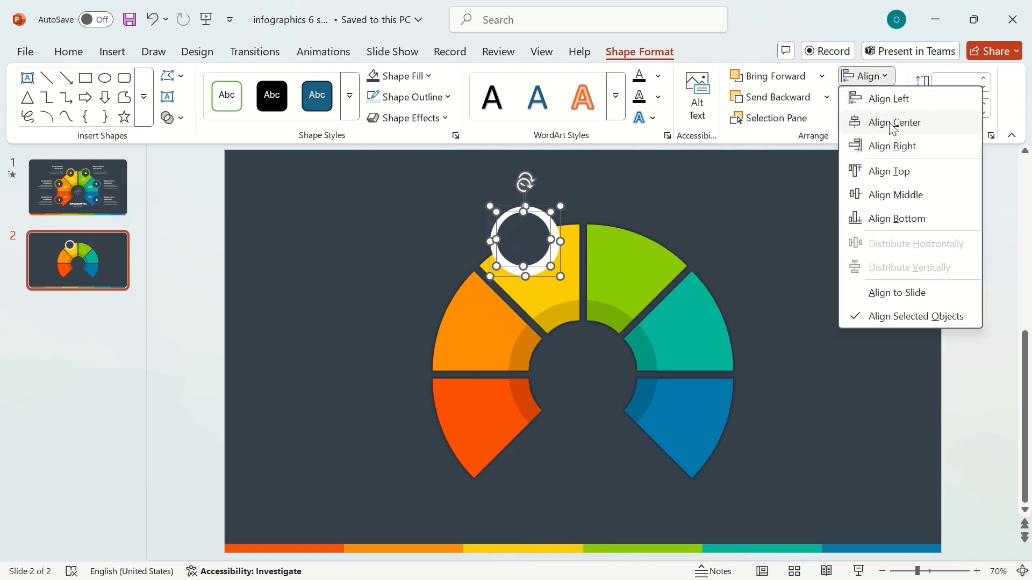
{"action": "left_click", "coordinate": [893, 121]}
{"action": "left_click", "coordinate": [886, 84]}
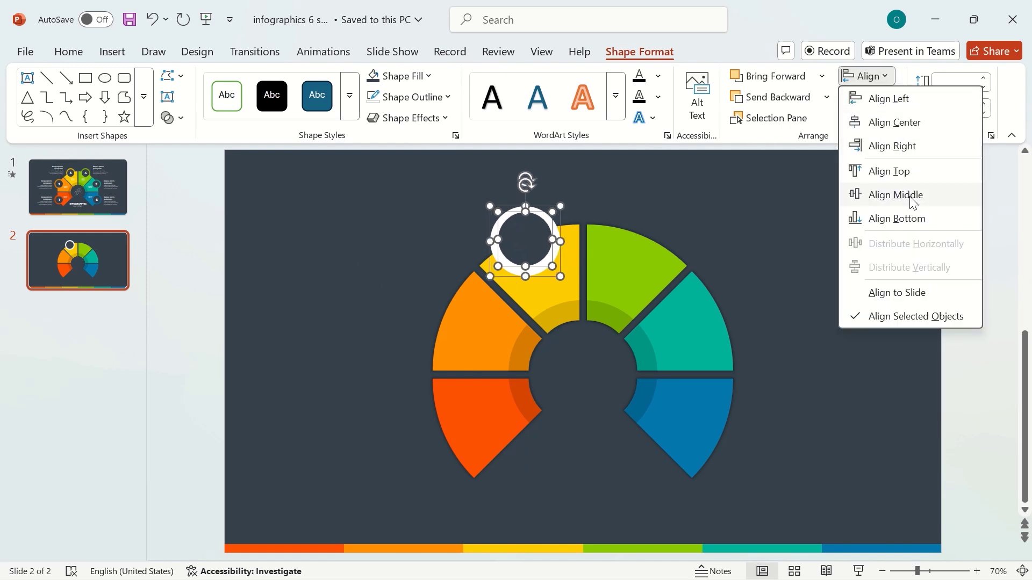
{"action": "left_click", "coordinate": [910, 197]}
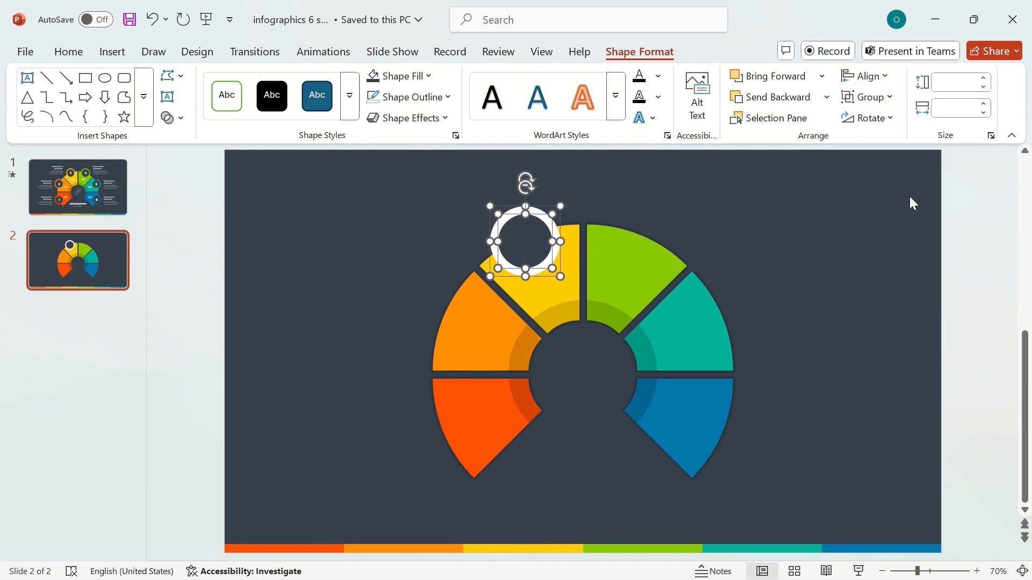
{"action": "right_click", "coordinate": [532, 239]}
{"action": "mouse_move", "coordinate": [636, 358]}
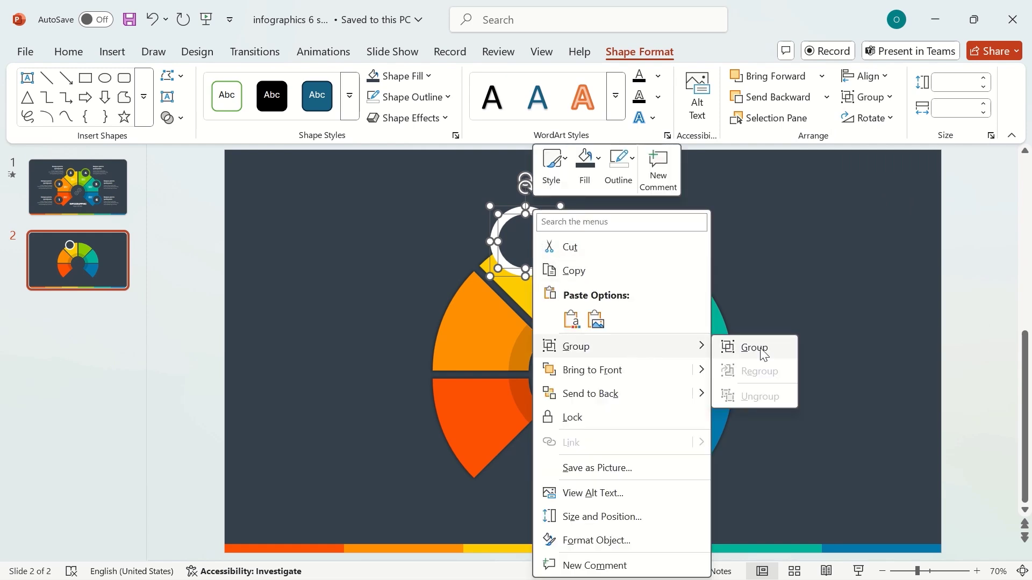
{"action": "left_click", "coordinate": [785, 355]}
{"action": "left_click", "coordinate": [772, 271]}
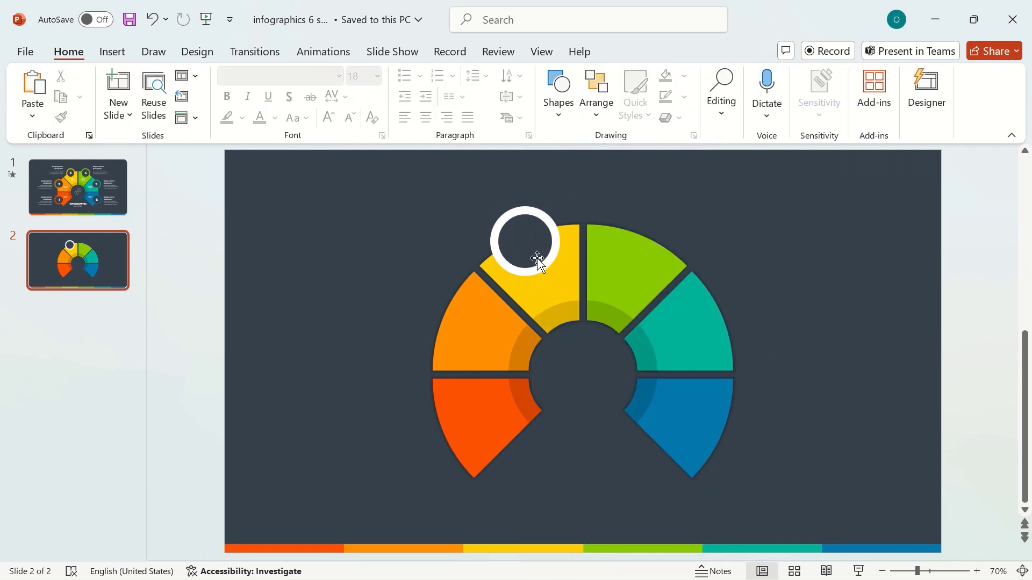
Copy the ring badge onto the orange, green, teal and blue segments.
{"action": "left_click", "coordinate": [524, 248]}
{"action": "left_click_drag", "start_coordinate": [524, 248], "coordinate": [409, 251]}
{"action": "key", "text": "Escape"}
{"action": "left_click_drag", "start_coordinate": [541, 256], "coordinate": [543, 252]}
{"action": "left_click_drag", "start_coordinate": [409, 245], "coordinate": [453, 434]}
{"action": "left_click", "coordinate": [520, 248]}
{"action": "left_click_drag", "start_coordinate": [519, 249], "coordinate": [733, 314]}
{"action": "left_click", "coordinate": [852, 337]}
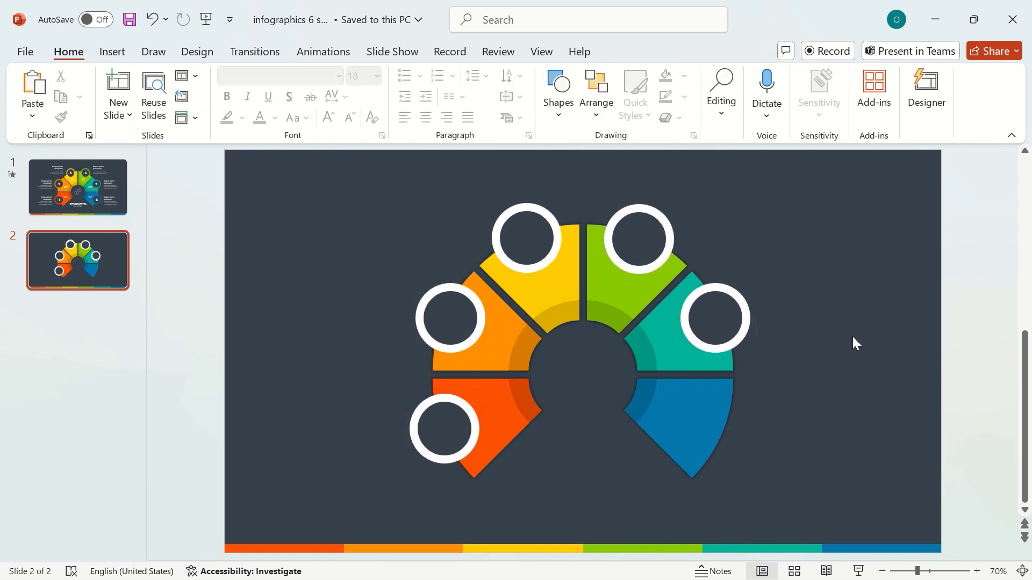
{"action": "left_click_drag", "start_coordinate": [715, 349], "coordinate": [721, 457]}
{"action": "left_click", "coordinate": [823, 431]}
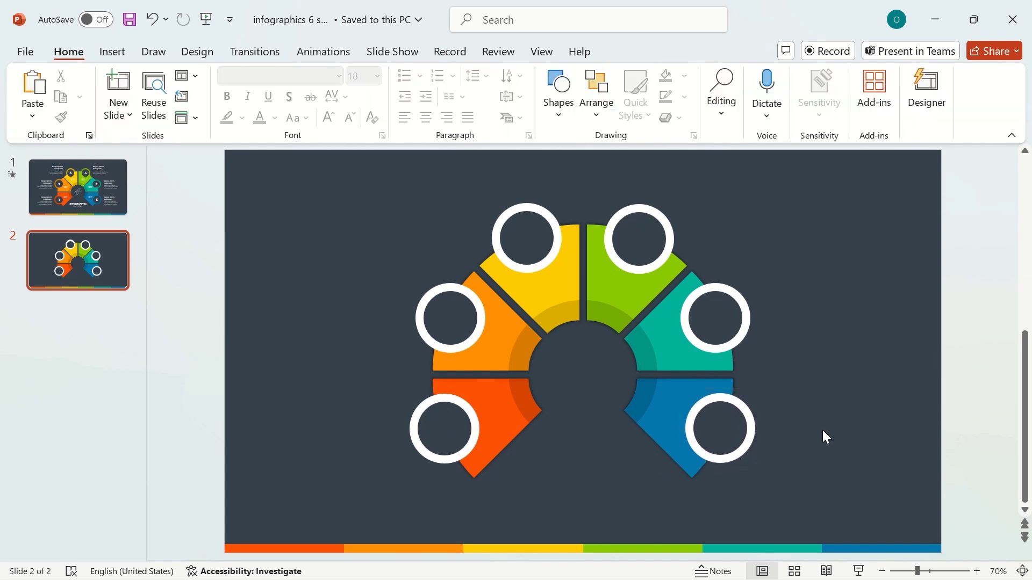
Select all six white rings and ungroup them.
{"action": "left_click", "coordinate": [452, 426]}
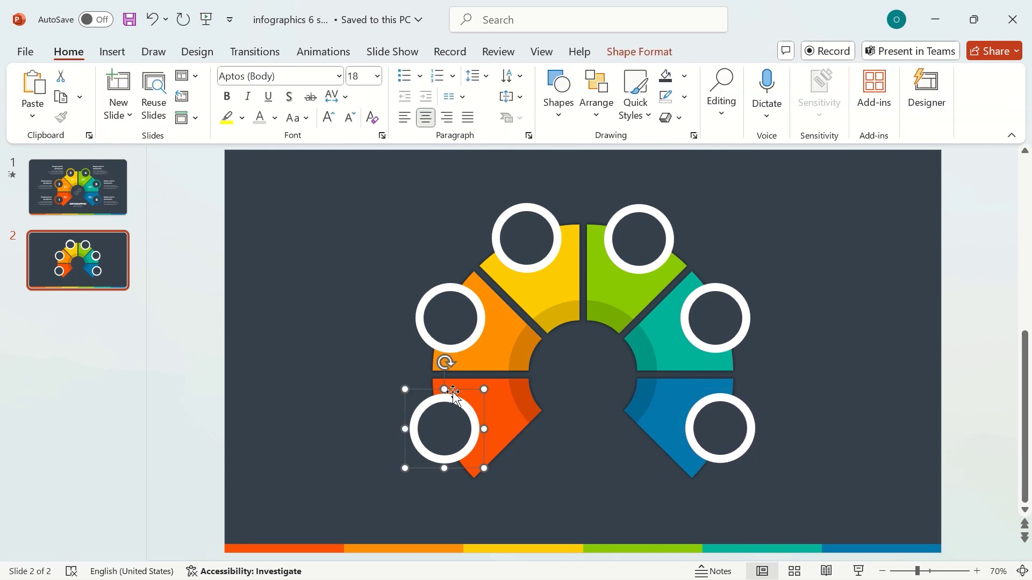
{"action": "left_click", "coordinate": [460, 318], "text": "shift"}
{"action": "left_click", "coordinate": [524, 247], "text": "shift"}
{"action": "left_click", "coordinate": [645, 237], "text": "shift"}
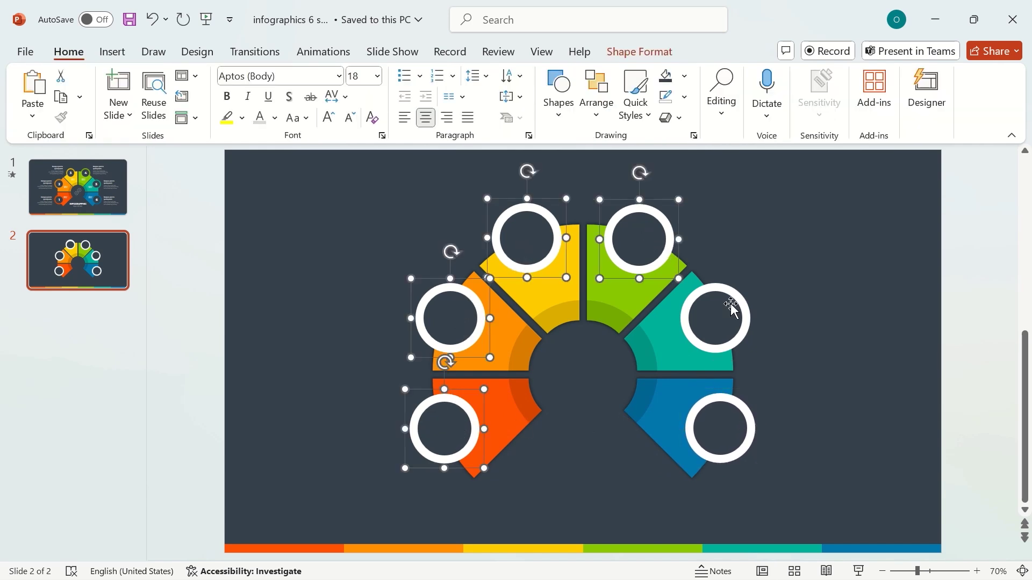
{"action": "left_click", "coordinate": [736, 317], "text": "shift"}
{"action": "left_click", "coordinate": [717, 431], "text": "shift"}
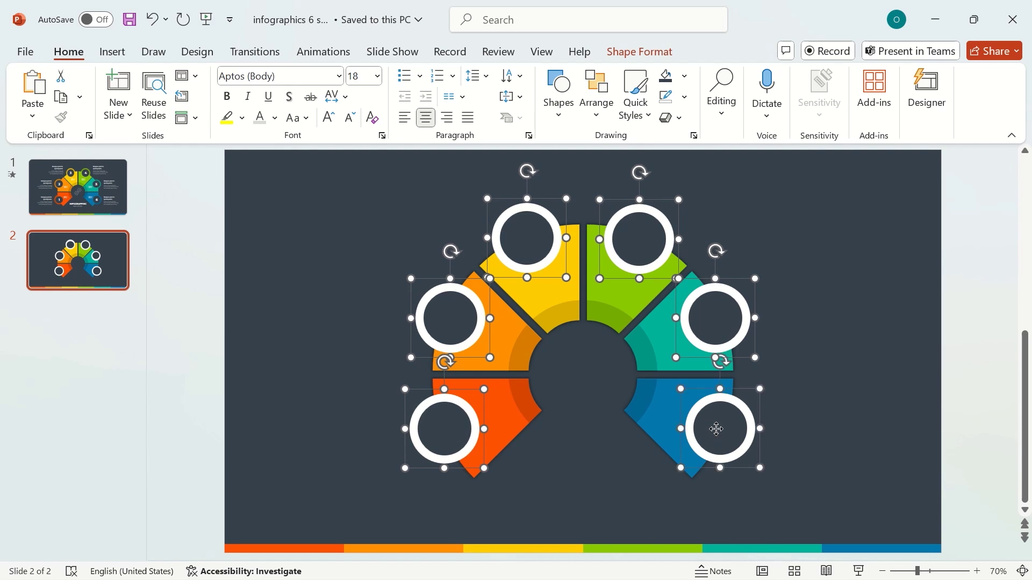
{"action": "right_click", "coordinate": [717, 429]}
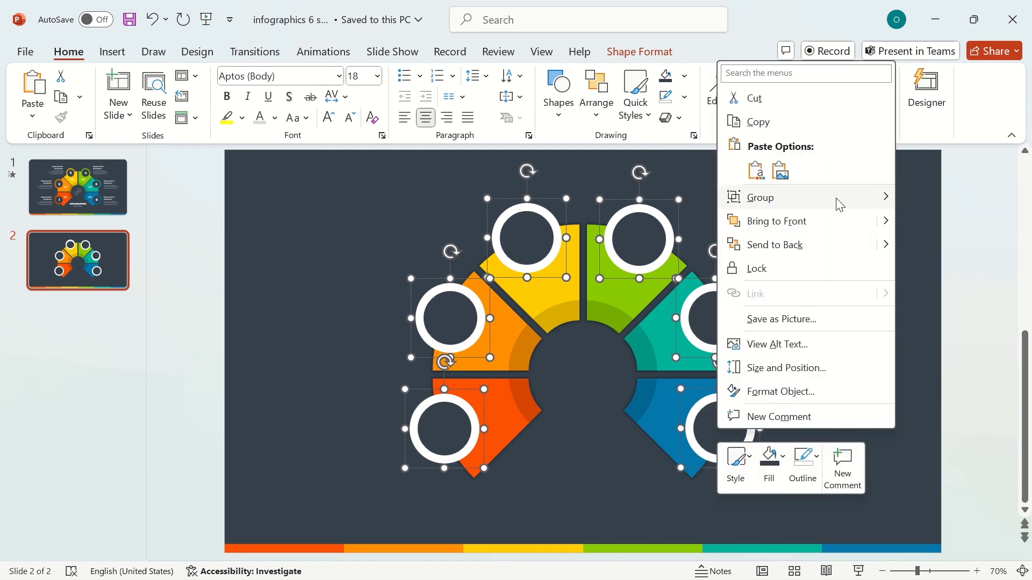
{"action": "mouse_move", "coordinate": [839, 204]}
{"action": "left_click", "coordinate": [944, 248]}
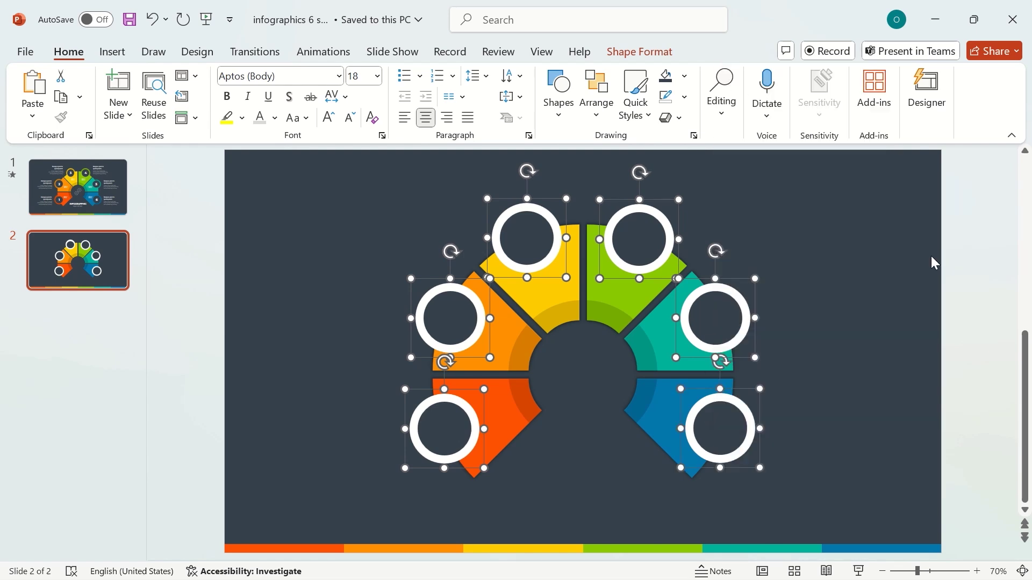
{"action": "left_click", "coordinate": [848, 294]}
Eyedropper the lower-left, upper-left and yellow rings to their segments' darker shades.
{"action": "left_click", "coordinate": [427, 402]}
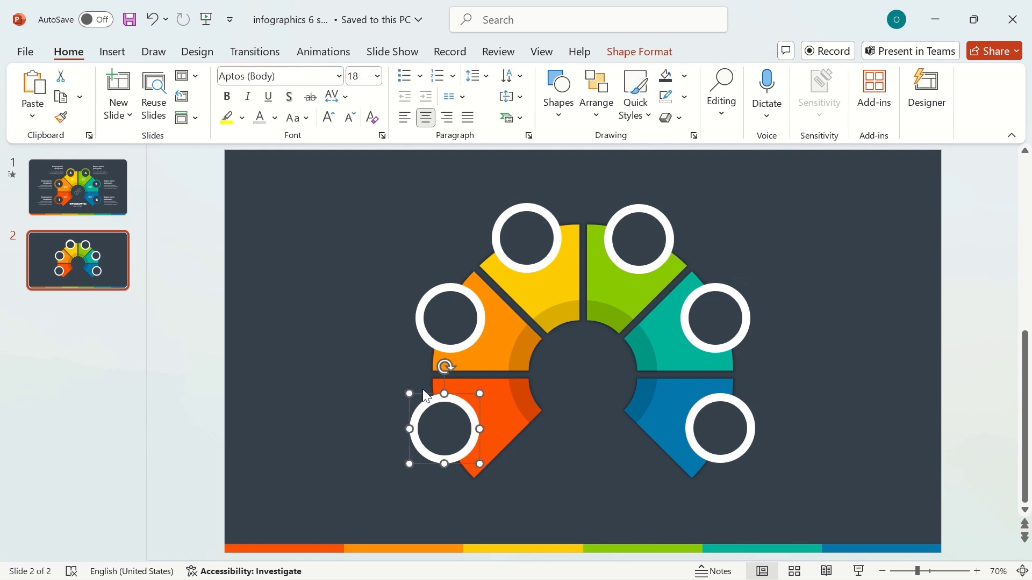
{"action": "left_click", "coordinate": [684, 75]}
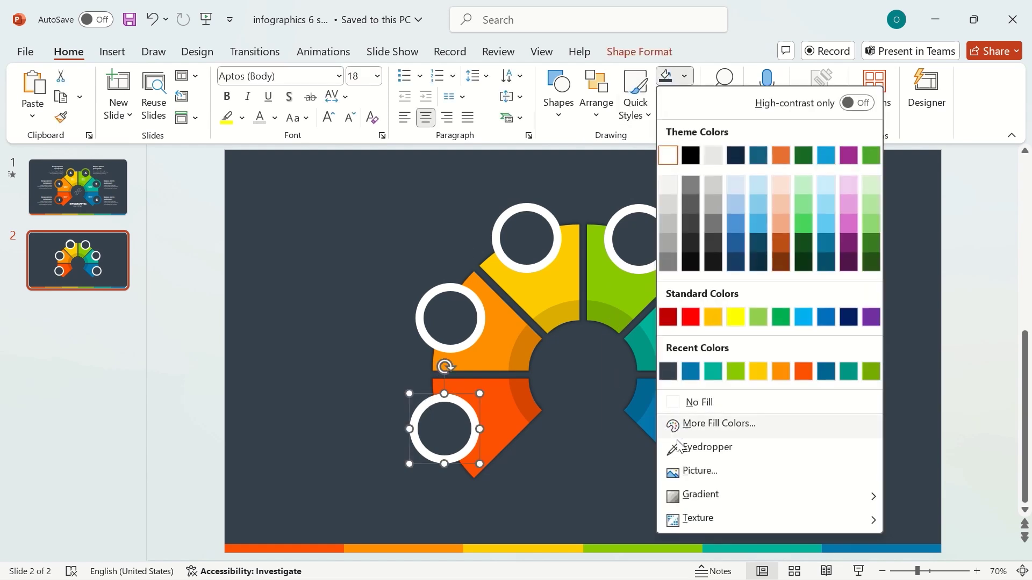
{"action": "left_click", "coordinate": [694, 446]}
{"action": "left_click", "coordinate": [524, 392]}
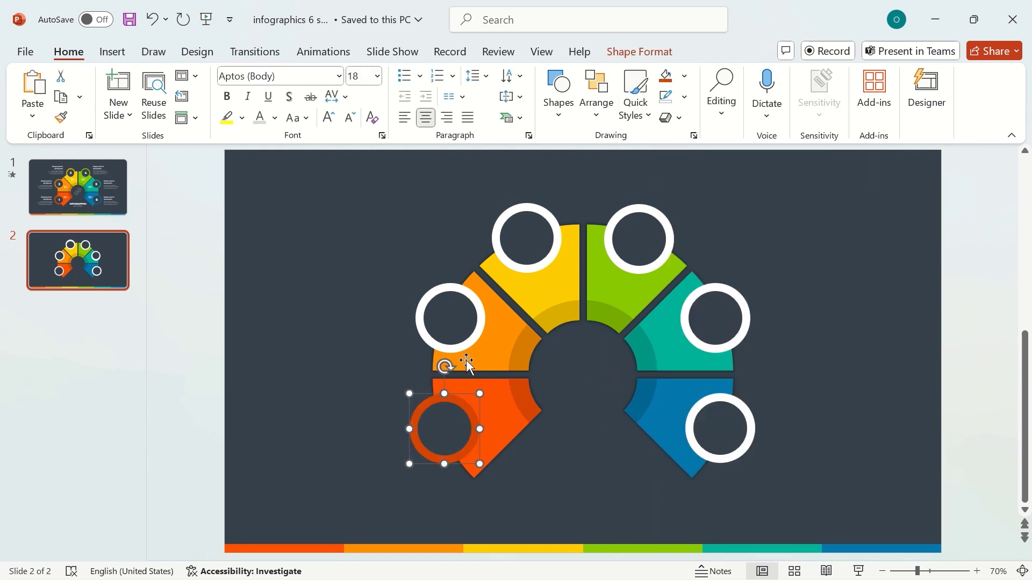
{"action": "left_click", "coordinate": [448, 290]}
{"action": "left_click", "coordinate": [684, 76]}
{"action": "left_click", "coordinate": [693, 446]}
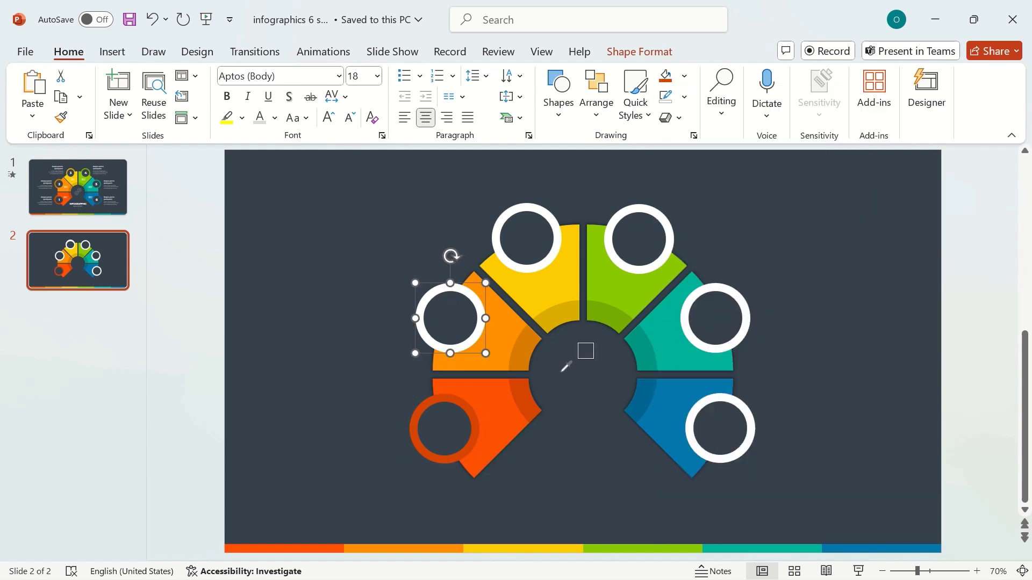
{"action": "left_click", "coordinate": [538, 335]}
{"action": "left_click", "coordinate": [543, 213]}
{"action": "left_click", "coordinate": [684, 76]}
{"action": "left_click", "coordinate": [693, 446]}
{"action": "left_click", "coordinate": [562, 315]}
Eyedropper the green, teal and blue rings to their segments' darker shades.
{"action": "left_click", "coordinate": [639, 212]}
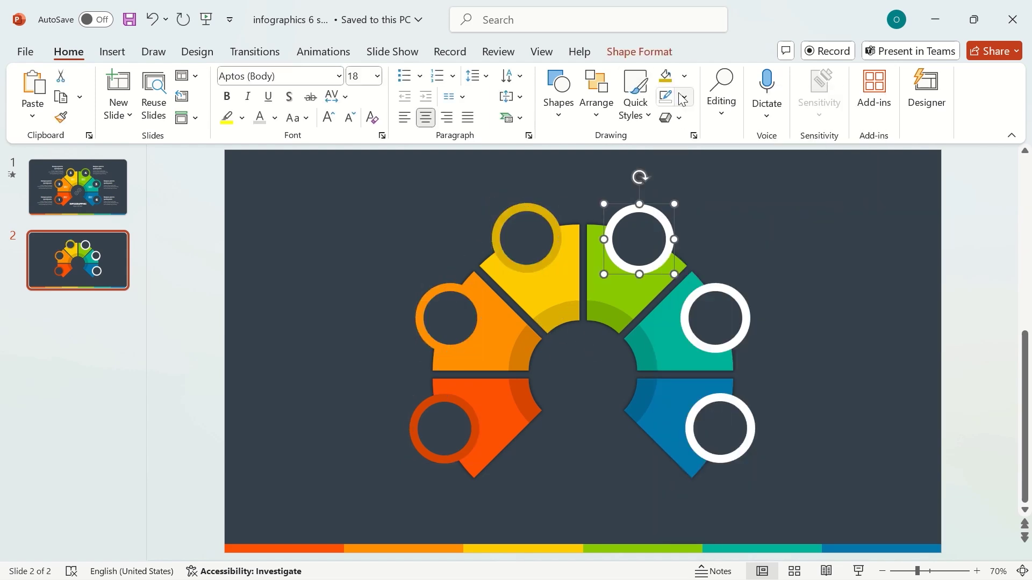
{"action": "left_click", "coordinate": [684, 75]}
{"action": "left_click", "coordinate": [694, 446]}
{"action": "left_click", "coordinate": [651, 301]}
{"action": "left_click", "coordinate": [737, 290]}
{"action": "left_click", "coordinate": [684, 76]}
{"action": "left_click", "coordinate": [693, 446]}
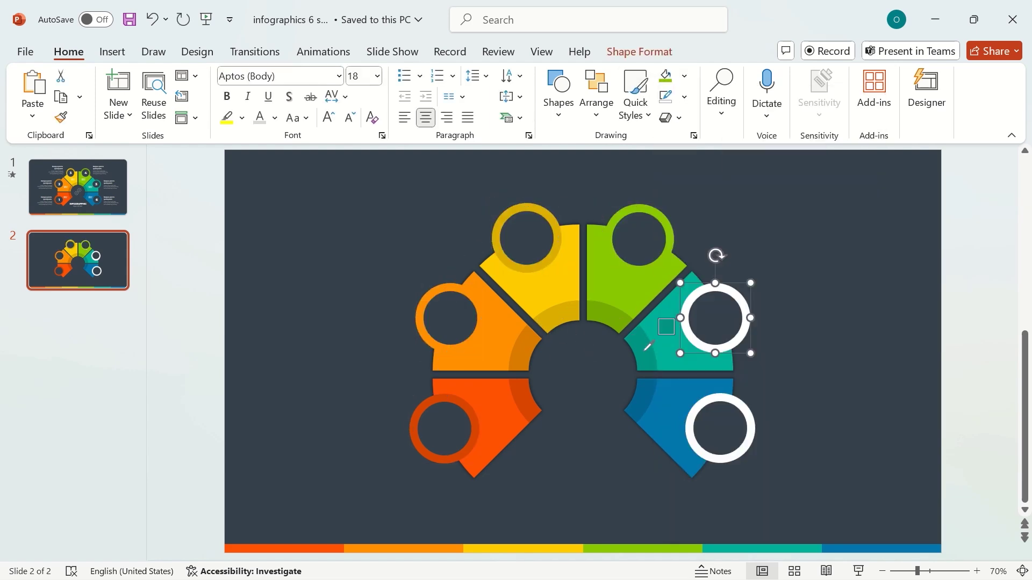
{"action": "left_click", "coordinate": [667, 328]}
{"action": "left_click", "coordinate": [720, 395]}
{"action": "left_click", "coordinate": [684, 76]}
{"action": "left_click", "coordinate": [708, 447]}
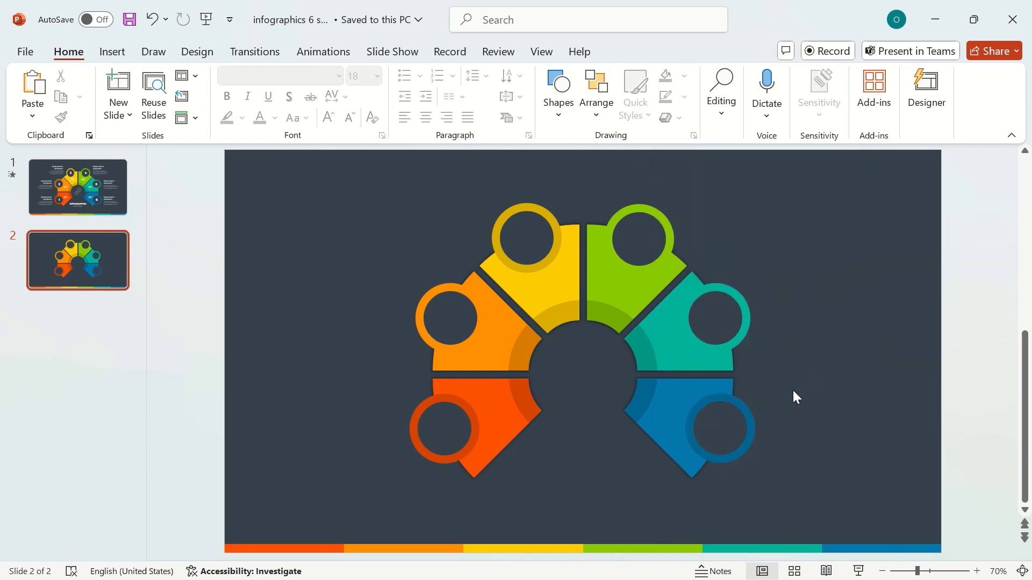
{"action": "left_click", "coordinate": [756, 434]}
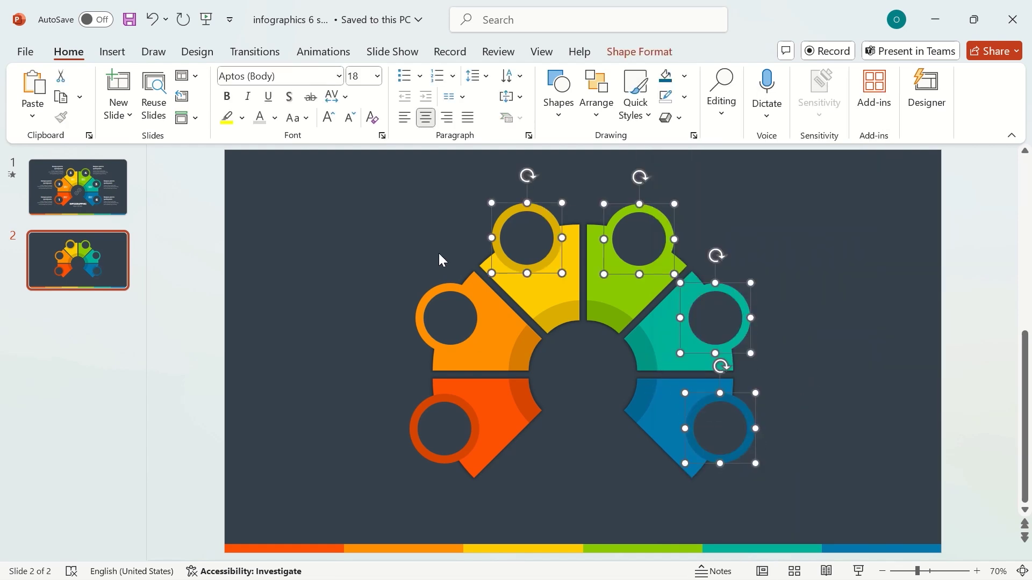
Send the recoloured rings to the back, behind the coloured segments.
{"action": "left_click", "coordinate": [424, 295], "text": "shift"}
{"action": "left_click", "coordinate": [416, 413], "text": "shift"}
{"action": "right_click", "coordinate": [456, 290]}
{"action": "mouse_move", "coordinate": [591, 355]}
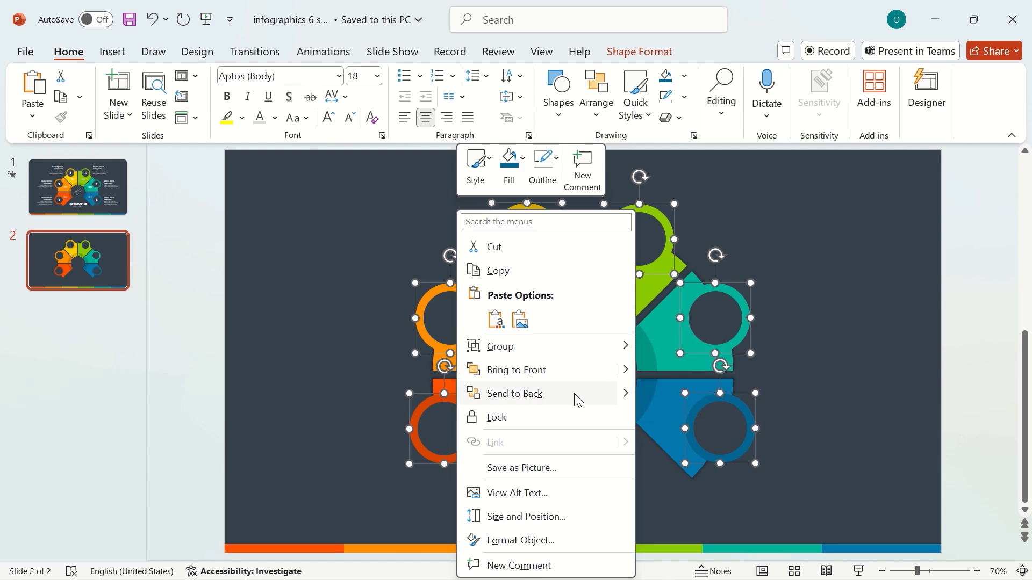
{"action": "mouse_move", "coordinate": [624, 394]}
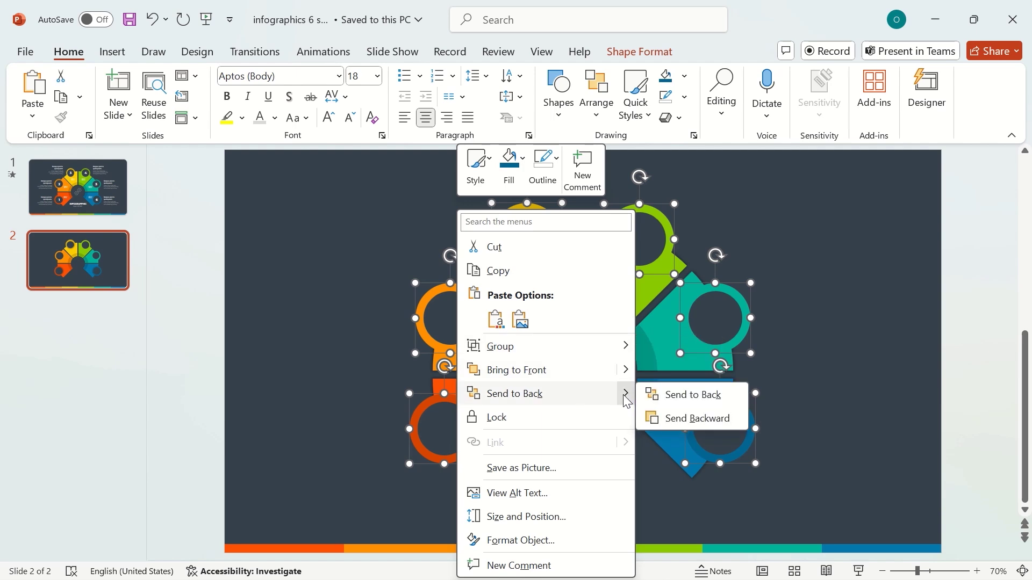
{"action": "left_click", "coordinate": [688, 396]}
{"action": "left_click", "coordinate": [836, 336]}
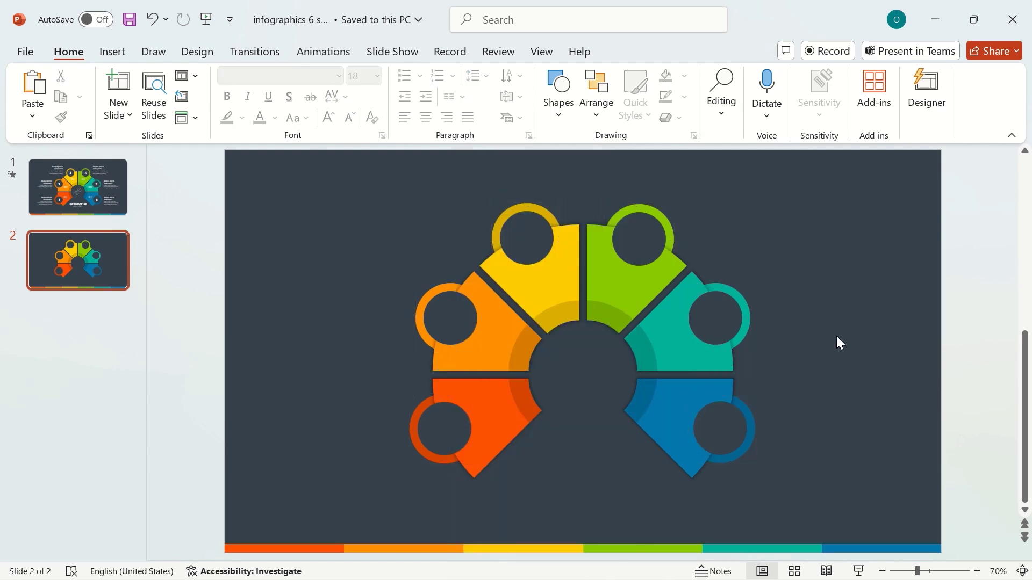
Copy all of slide 1's badges, labels, text blocks and title, and paste them onto slide 2.
{"action": "key", "text": "Page_Up"}
{"action": "key", "text": "ctrl+a"}
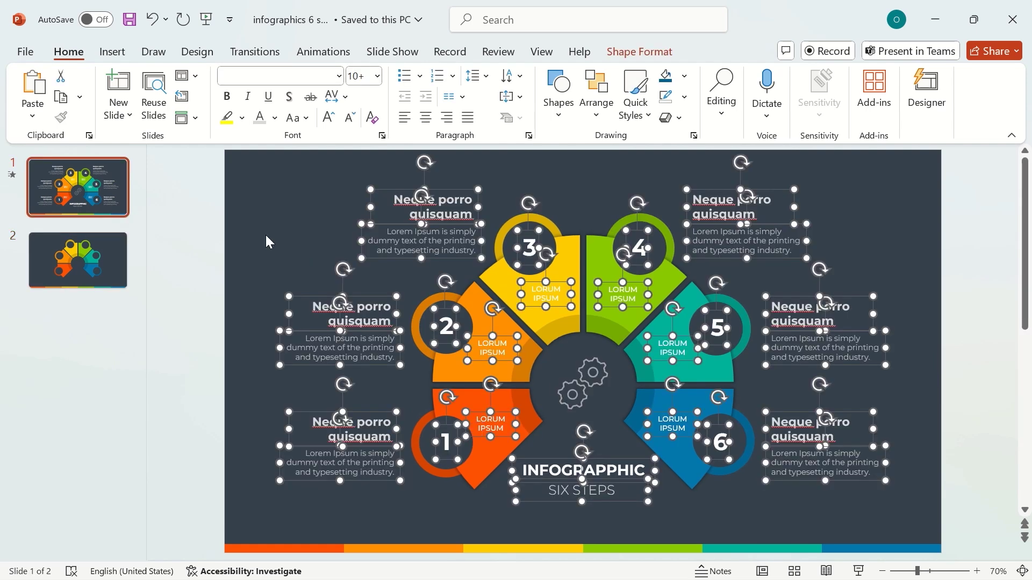
{"action": "left_click", "coordinate": [80, 263]}
{"action": "key", "text": "ctrl+v"}
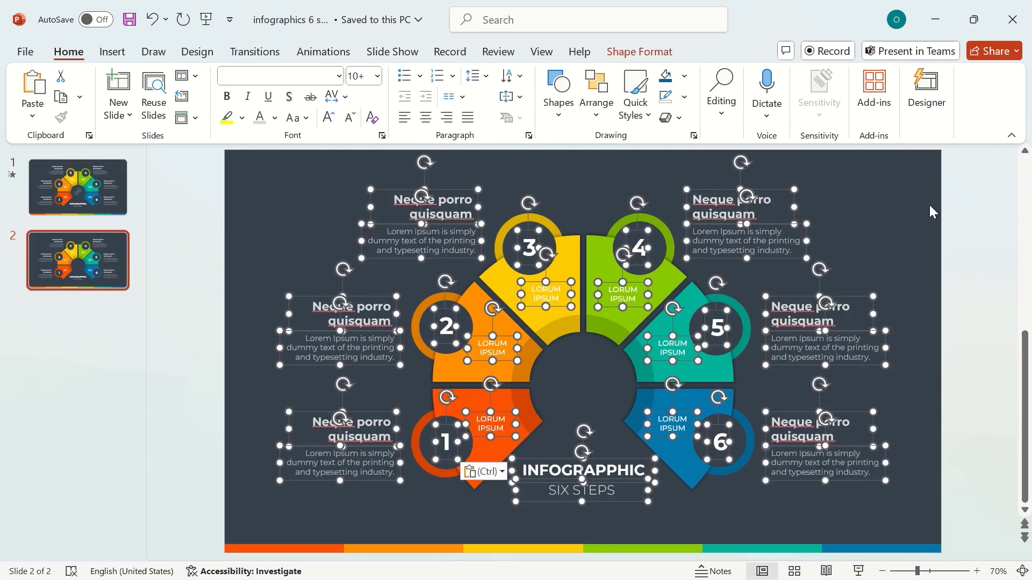
{"action": "left_click", "coordinate": [905, 226]}
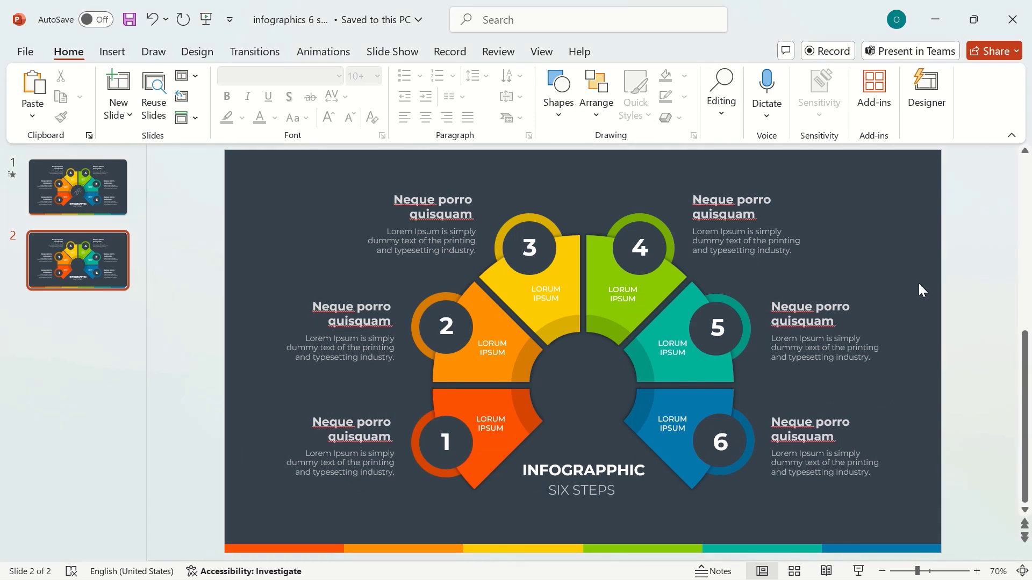
Insert the two-gear outline icon from a 'gear' search of the icon library.
{"action": "left_click", "coordinate": [112, 51]}
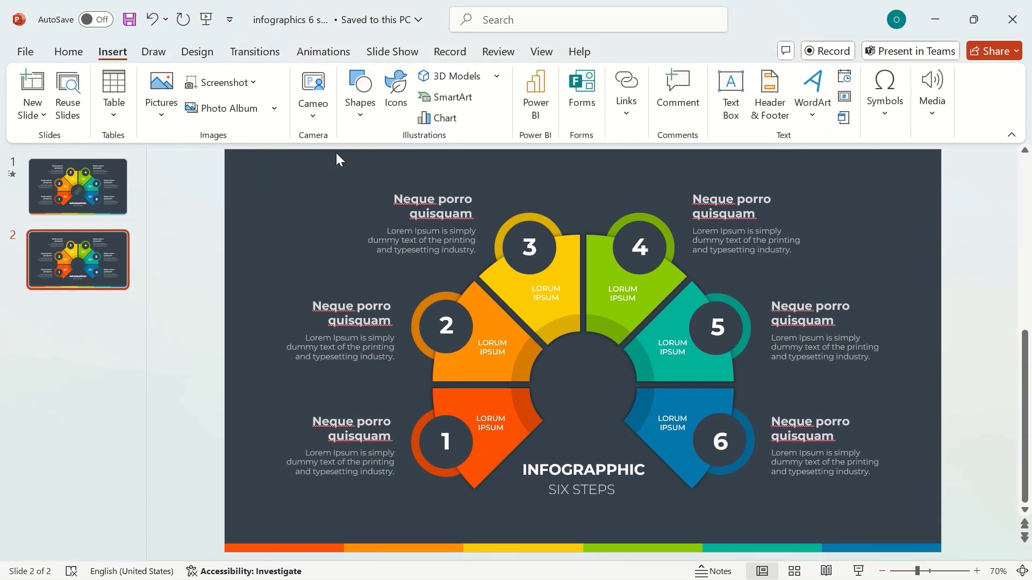
{"action": "left_click", "coordinate": [399, 92]}
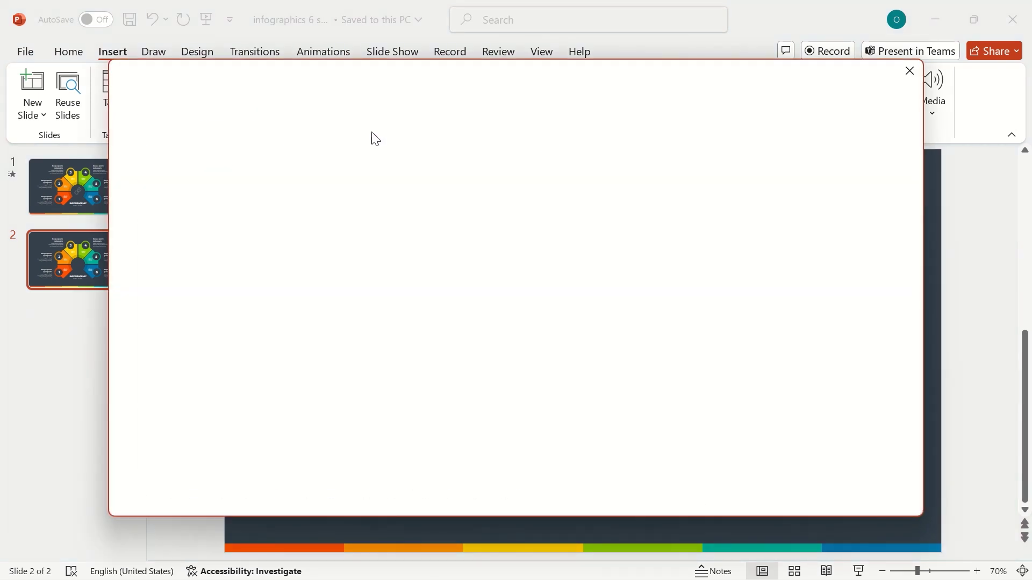
{"action": "type", "text": "gear"}
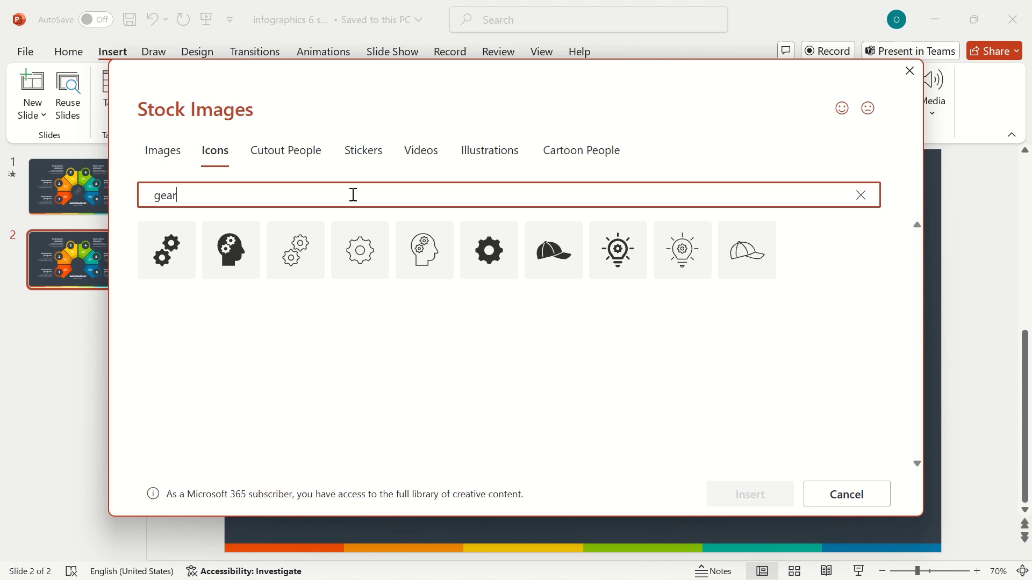
{"action": "left_click", "coordinate": [301, 273]}
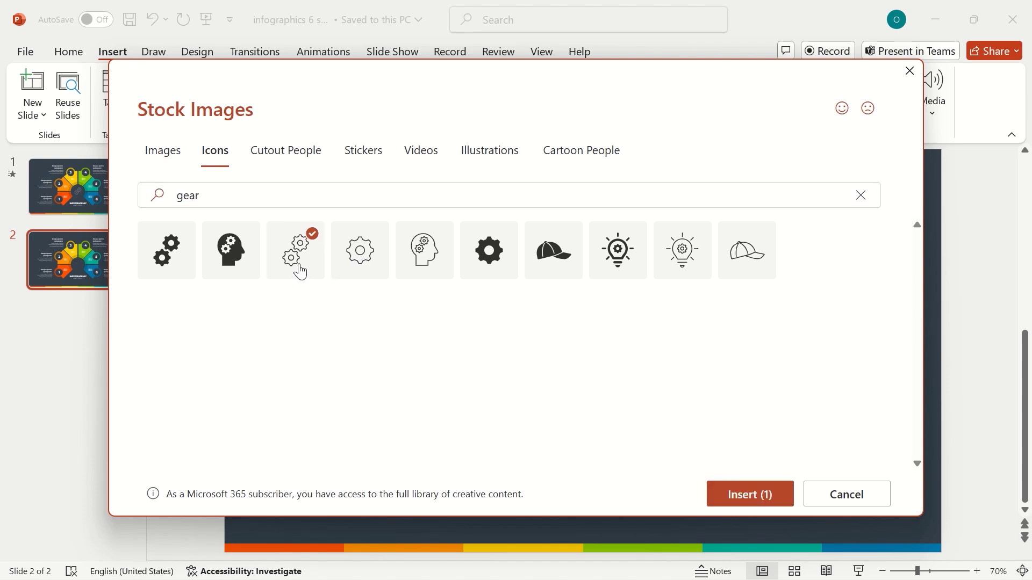
{"action": "left_click", "coordinate": [759, 503]}
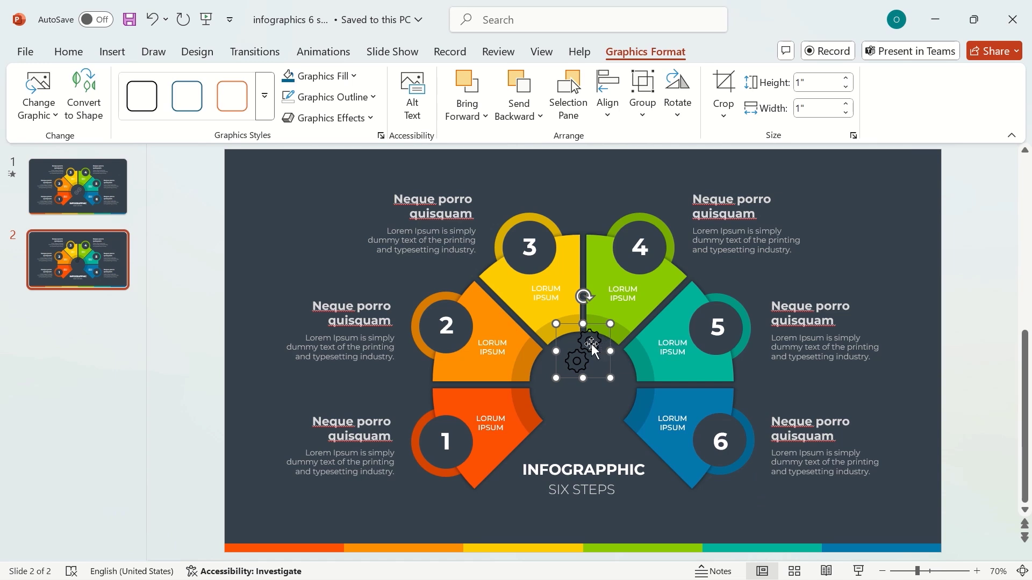
Centre the gear icon in the hub, colour it light grey and rotate it slightly.
{"action": "left_click_drag", "start_coordinate": [592, 344], "coordinate": [588, 381]}
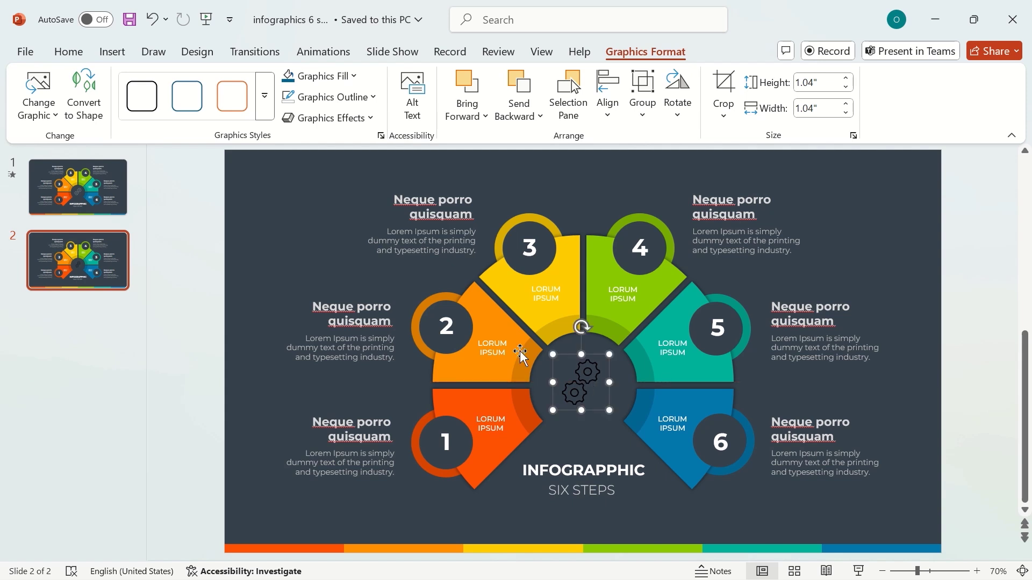
{"action": "left_click", "coordinate": [355, 76]}
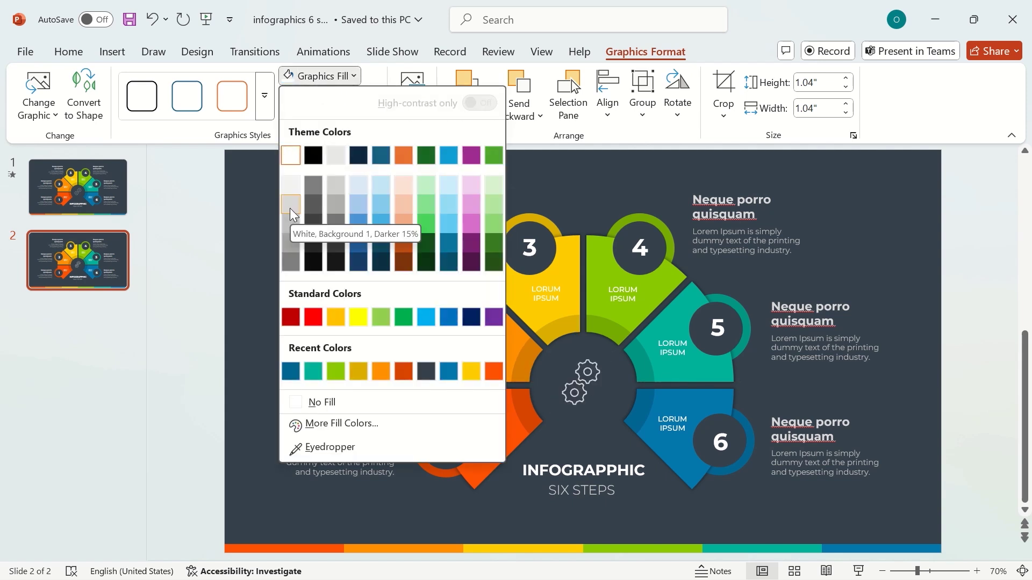
{"action": "left_click", "coordinate": [290, 222]}
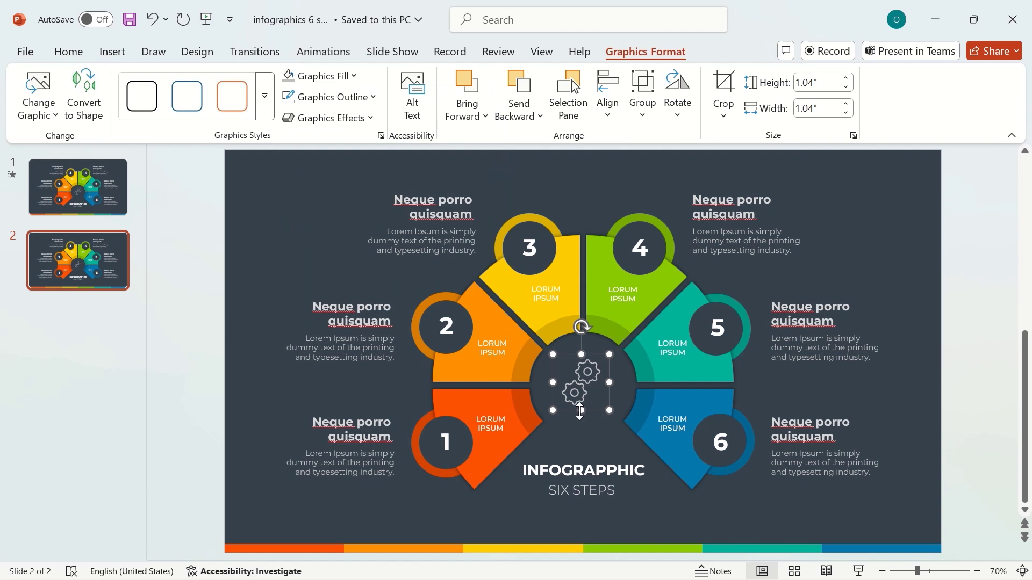
{"action": "mouse_move", "coordinate": [582, 326]}
{"action": "left_mouse_down"}
{"action": "mouse_move", "coordinate": [611, 327]}
{"action": "mouse_move", "coordinate": [598, 323]}
{"action": "left_mouse_up"}
{"action": "left_click", "coordinate": [648, 399]}
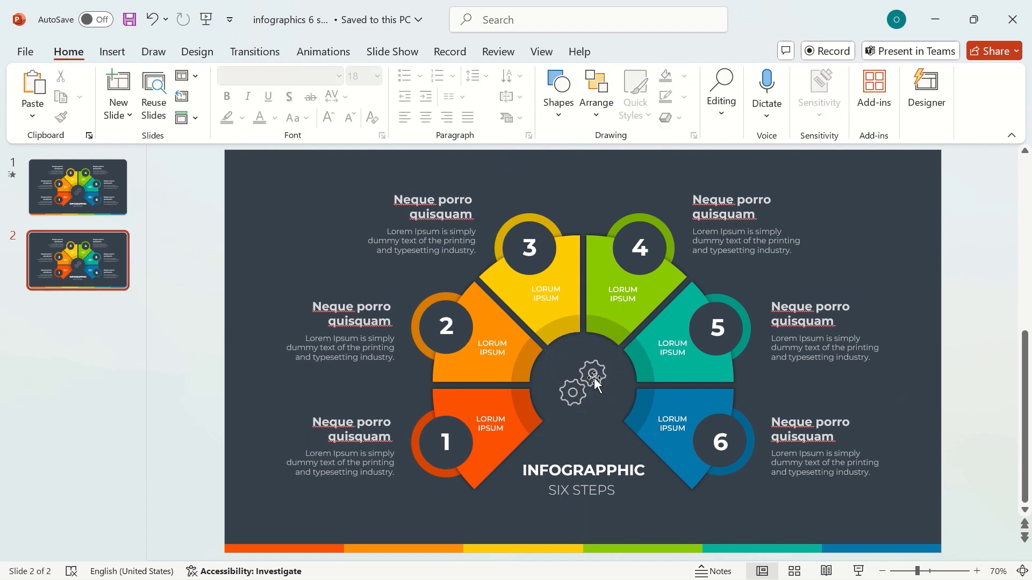
Convert the gear icon to drawing shapes and ungroup it into separate pieces.
{"action": "left_click", "coordinate": [595, 376]}
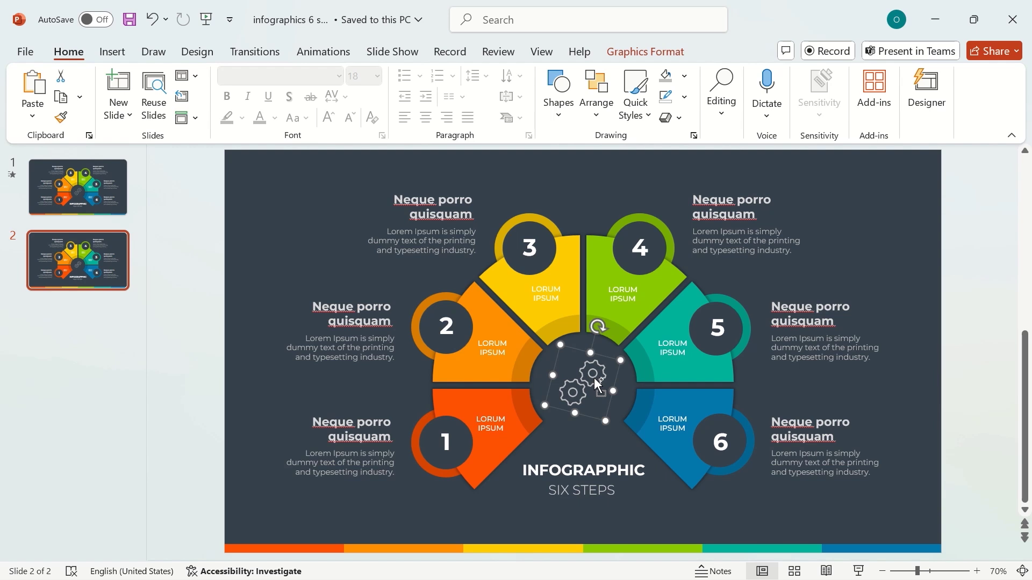
{"action": "key", "text": "ctrl+shift+g"}
{"action": "left_click", "coordinate": [484, 341]}
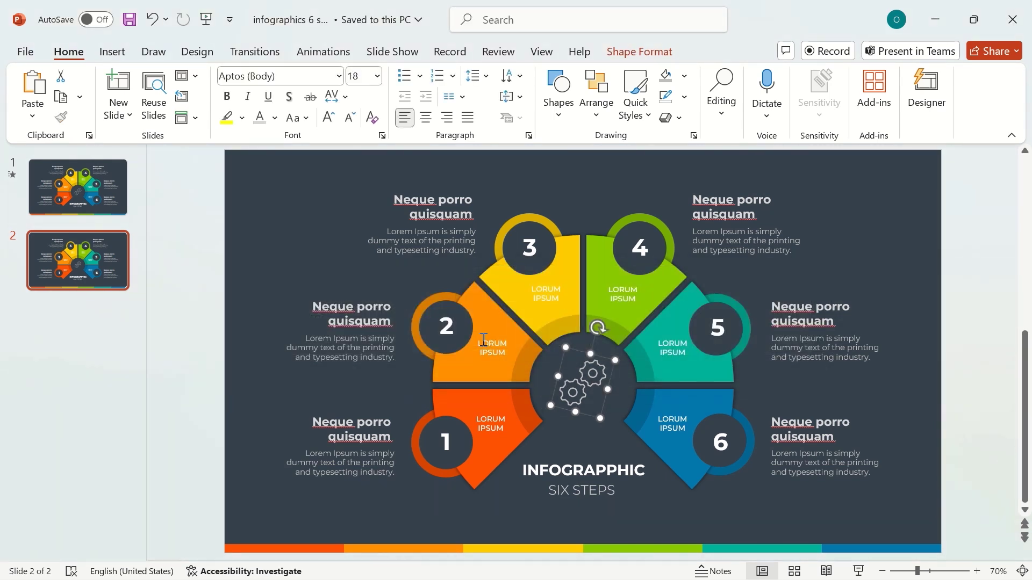
{"action": "key", "text": "ctrl+shift+g"}
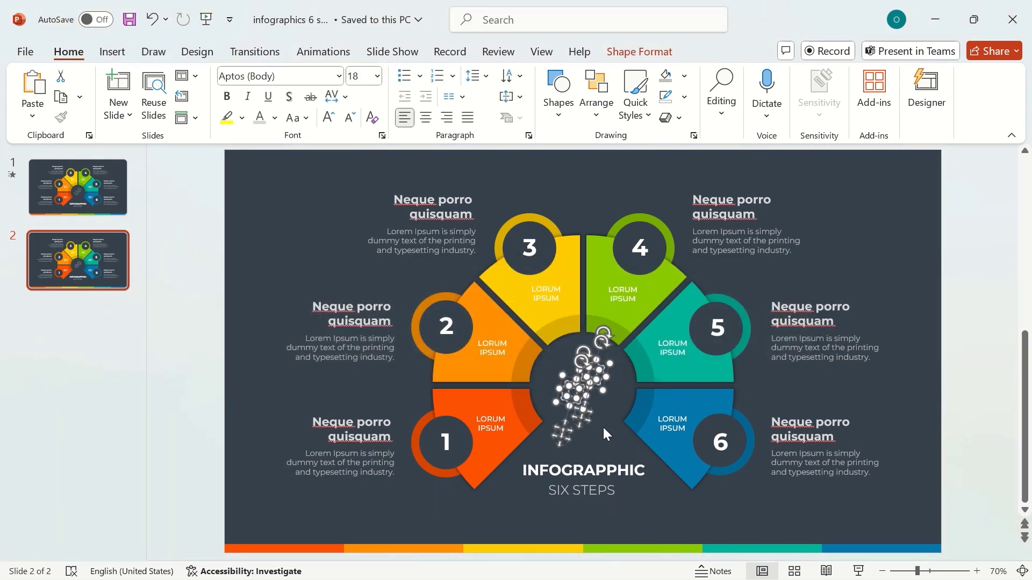
Select the individual gear pieces, undoing an accidental rotation.
{"action": "left_click", "coordinate": [589, 402]}
{"action": "left_click", "coordinate": [576, 396]}
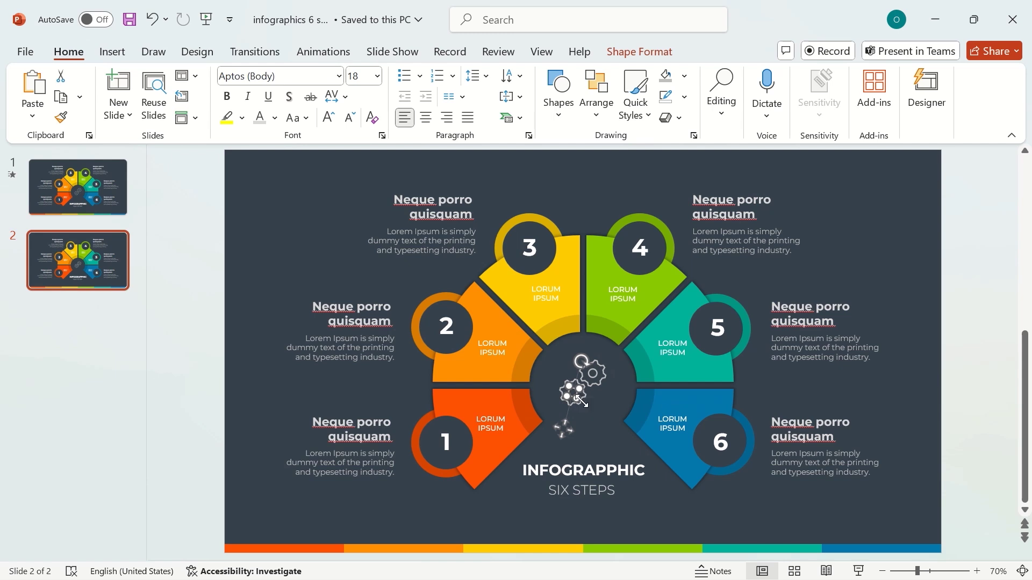
{"action": "left_click", "coordinate": [591, 427]}
{"action": "left_click", "coordinate": [593, 417]}
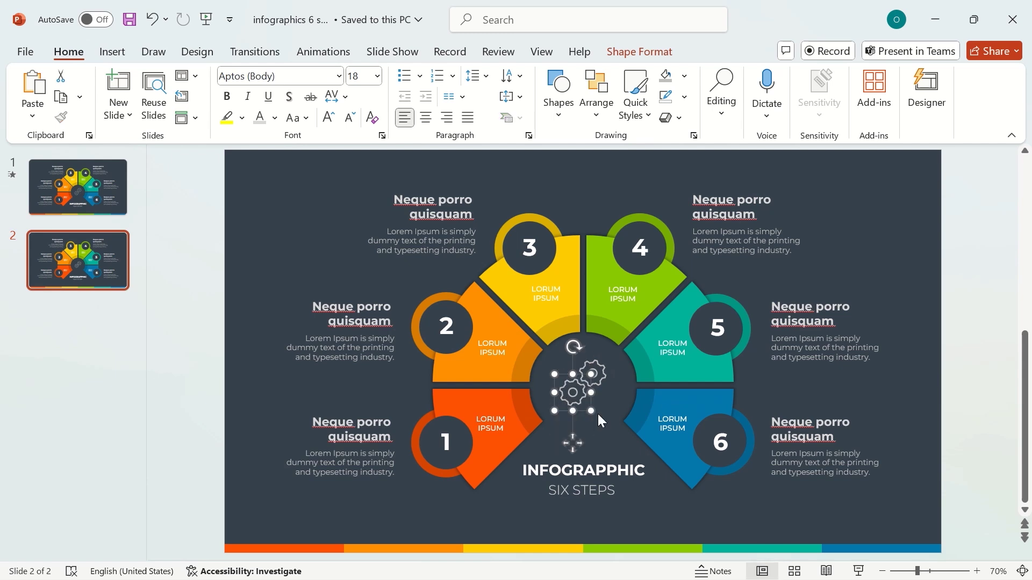
{"action": "left_click", "coordinate": [597, 371]}
{"action": "left_click", "coordinate": [606, 376]}
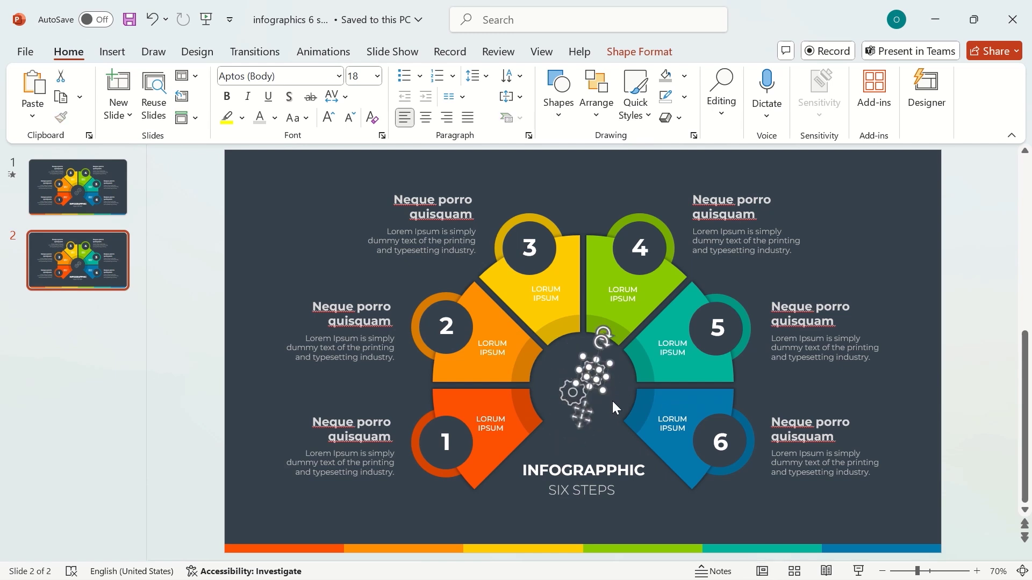
{"action": "key", "text": "ctrl+z"}
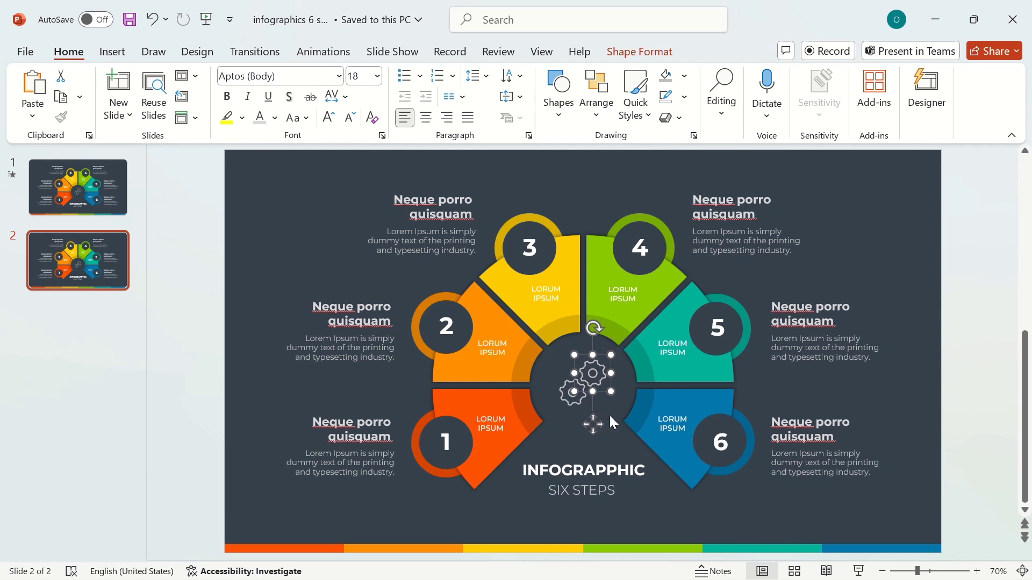
{"action": "left_click", "coordinate": [578, 398]}
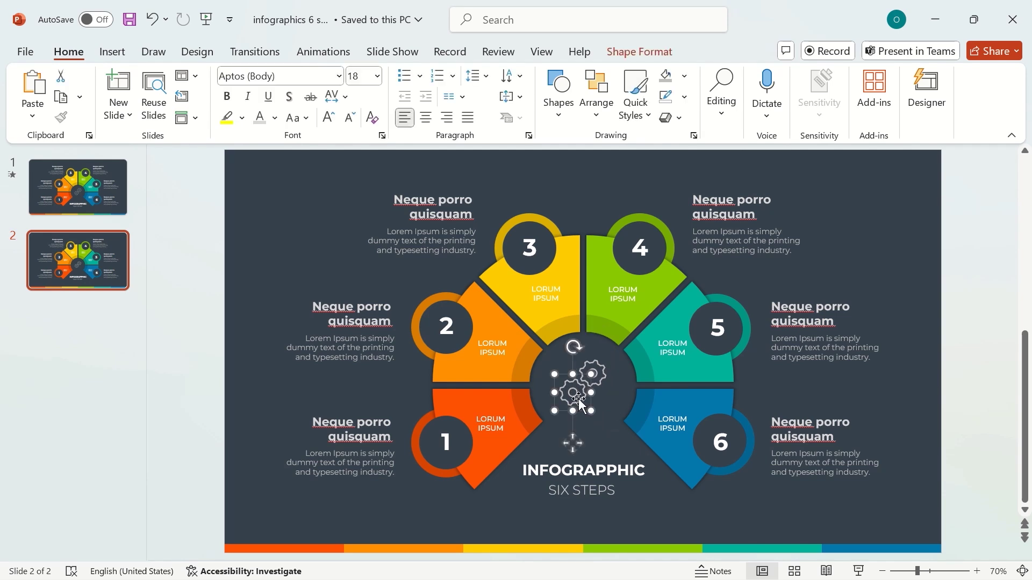
Apply the Spin animation to the gear group.
{"action": "left_click", "coordinate": [327, 51]}
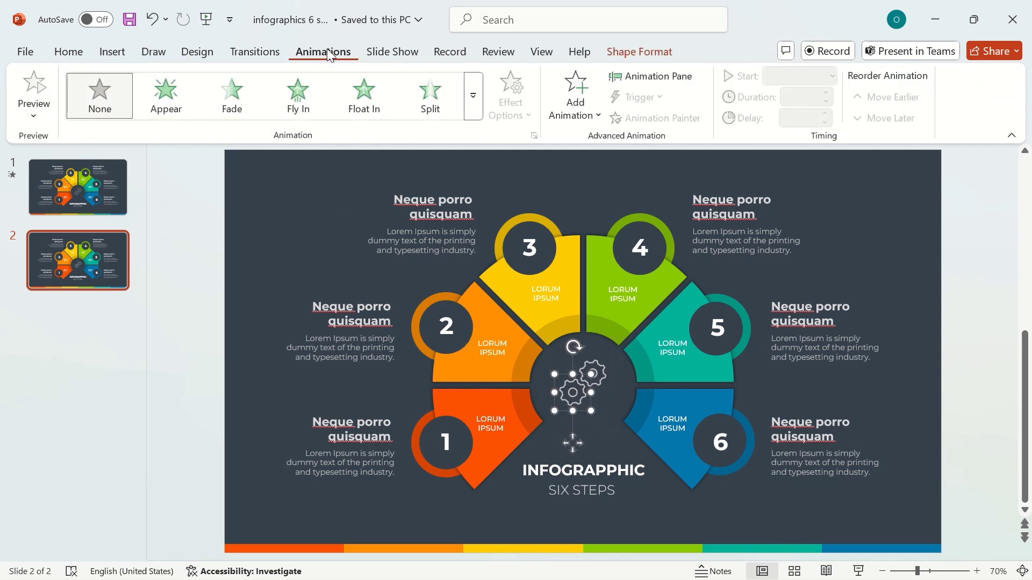
{"action": "left_click", "coordinate": [474, 97]}
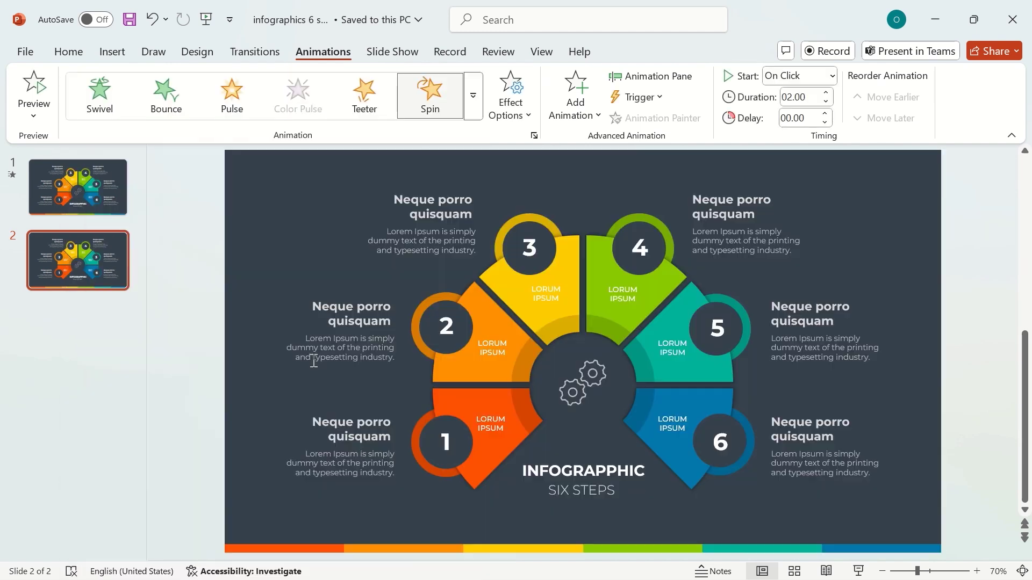
{"action": "left_click", "coordinate": [315, 360]}
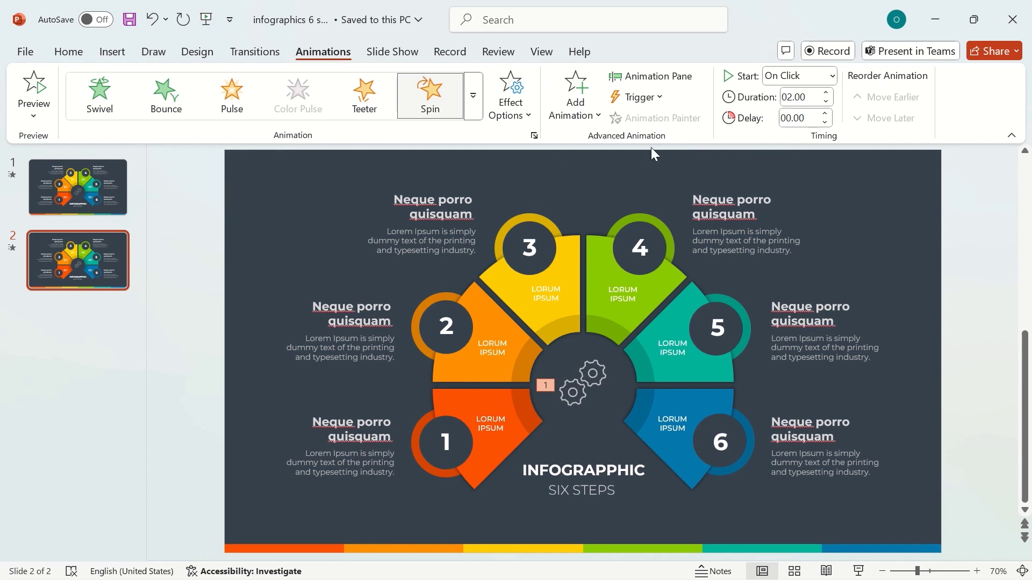
Set the Spin timing to a 5-second duration, repeating until the end of the slide.
{"action": "left_click", "coordinate": [665, 77]}
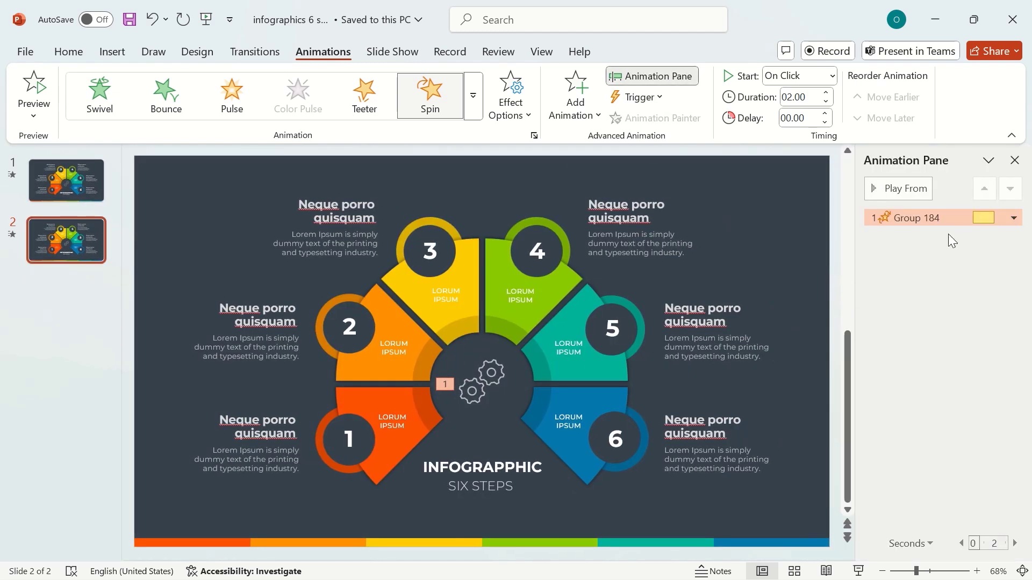
{"action": "right_click", "coordinate": [924, 218]}
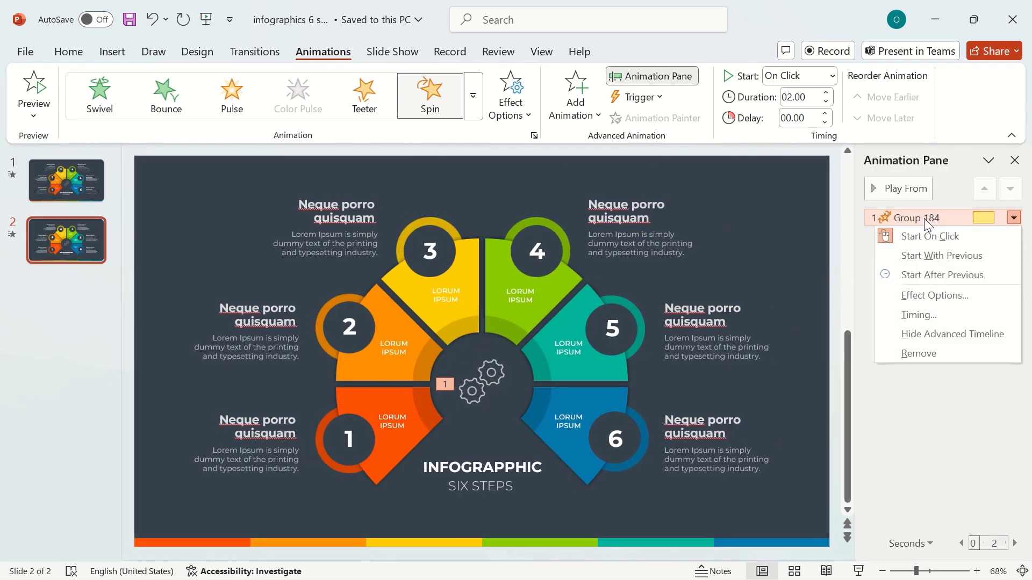
{"action": "left_click", "coordinate": [959, 289]}
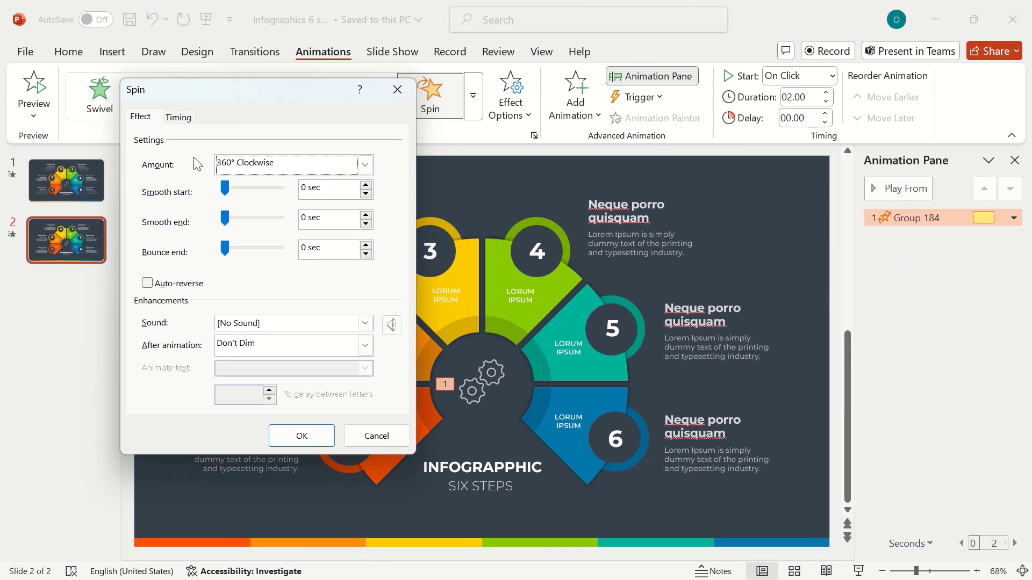
{"action": "left_click", "coordinate": [179, 118]}
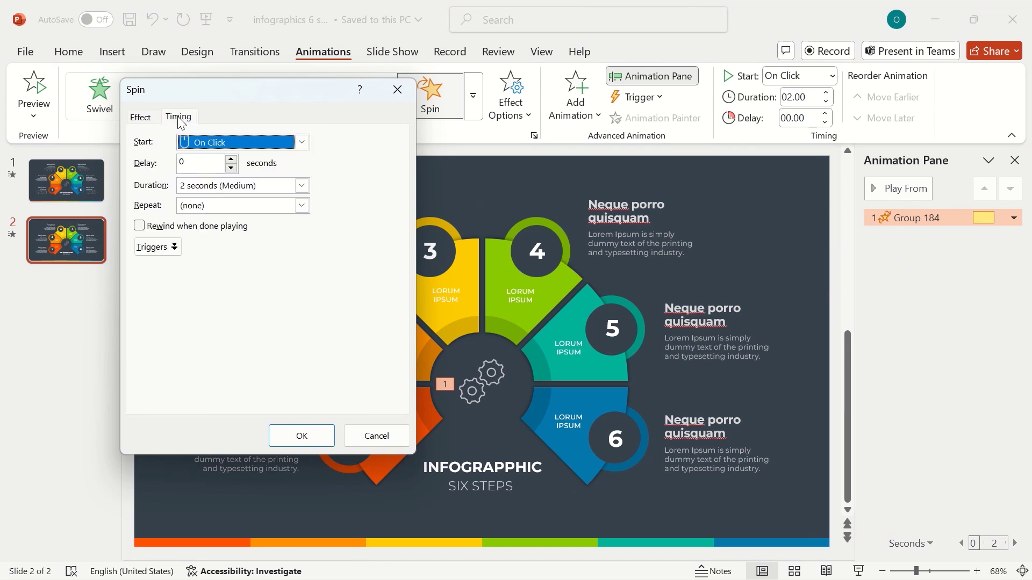
{"action": "left_click", "coordinate": [302, 186]}
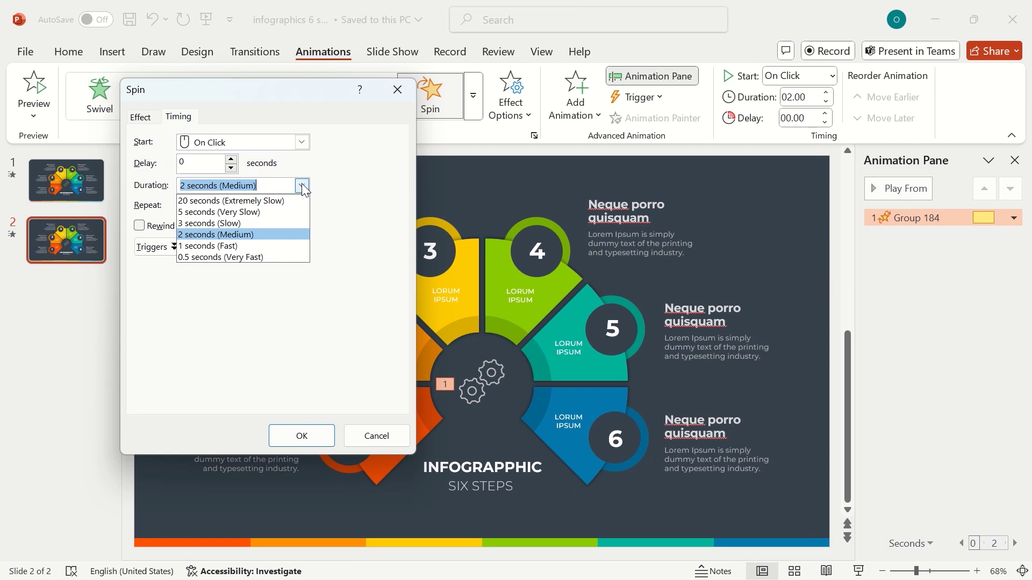
{"action": "left_click", "coordinate": [265, 212]}
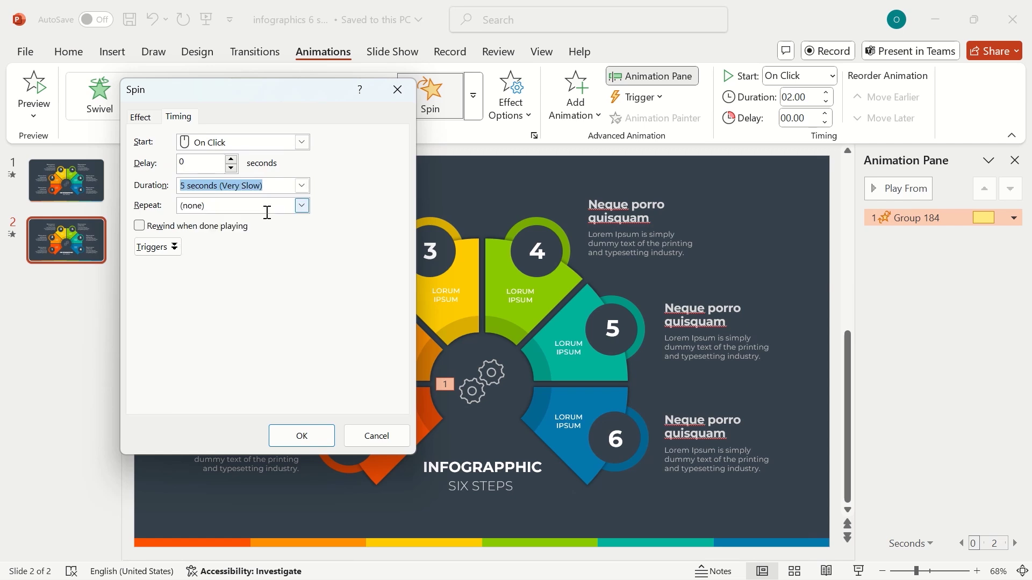
{"action": "left_click", "coordinate": [302, 207]}
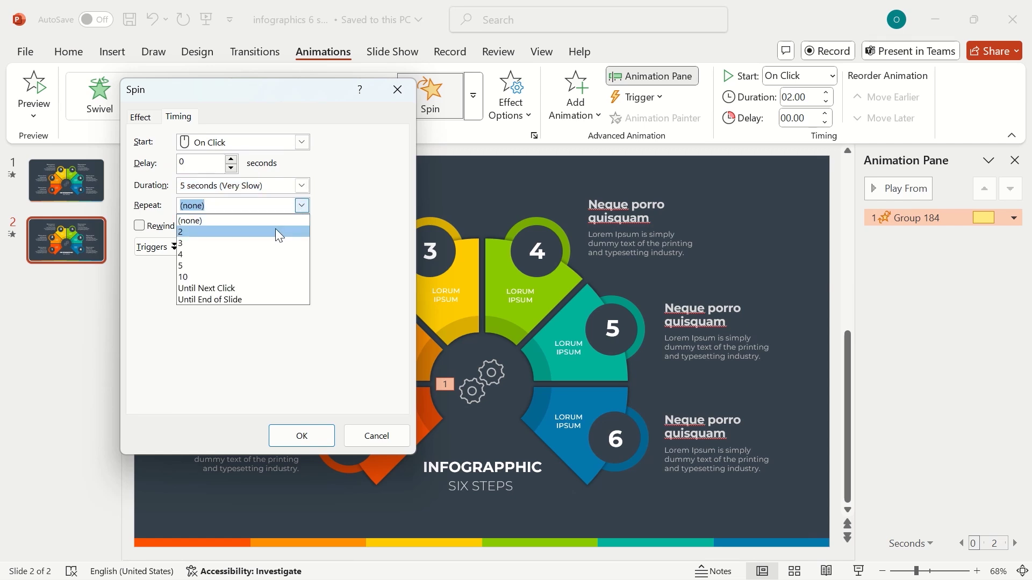
{"action": "left_click", "coordinate": [249, 296]}
{"action": "left_click", "coordinate": [304, 439]}
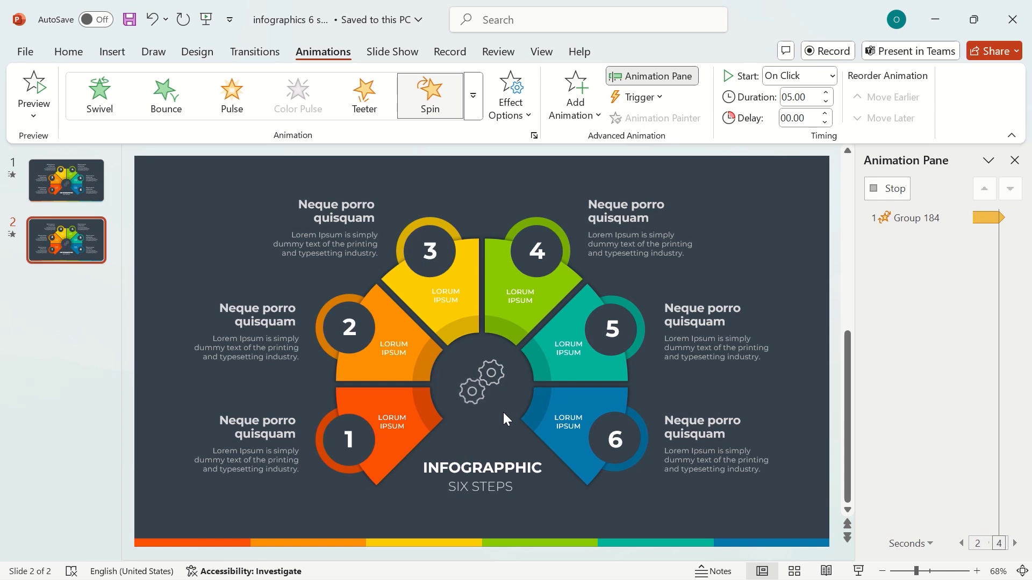
Set the first gear's Spin to start After Previous.
{"action": "left_click", "coordinate": [482, 396]}
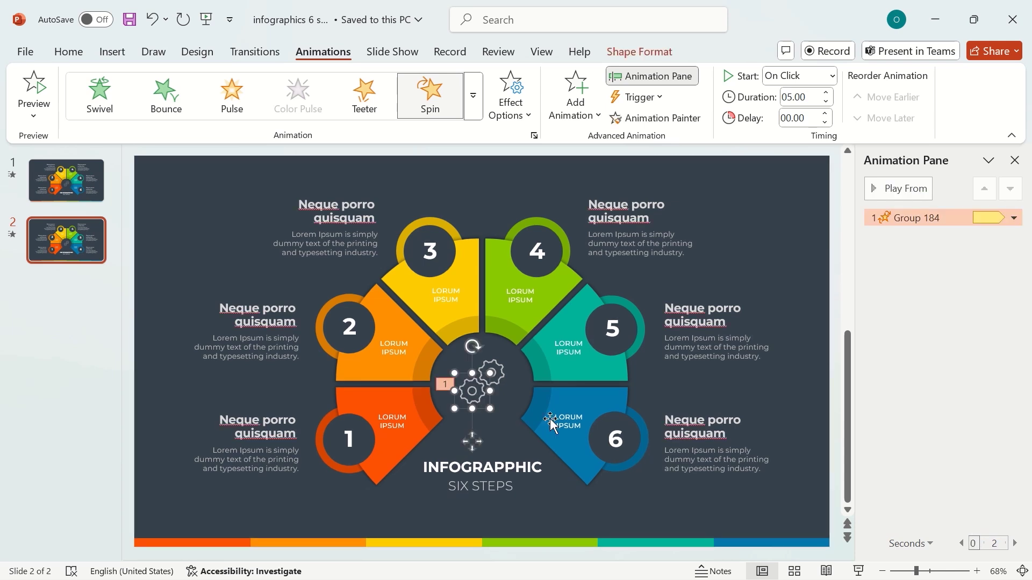
{"action": "left_click", "coordinate": [830, 75]}
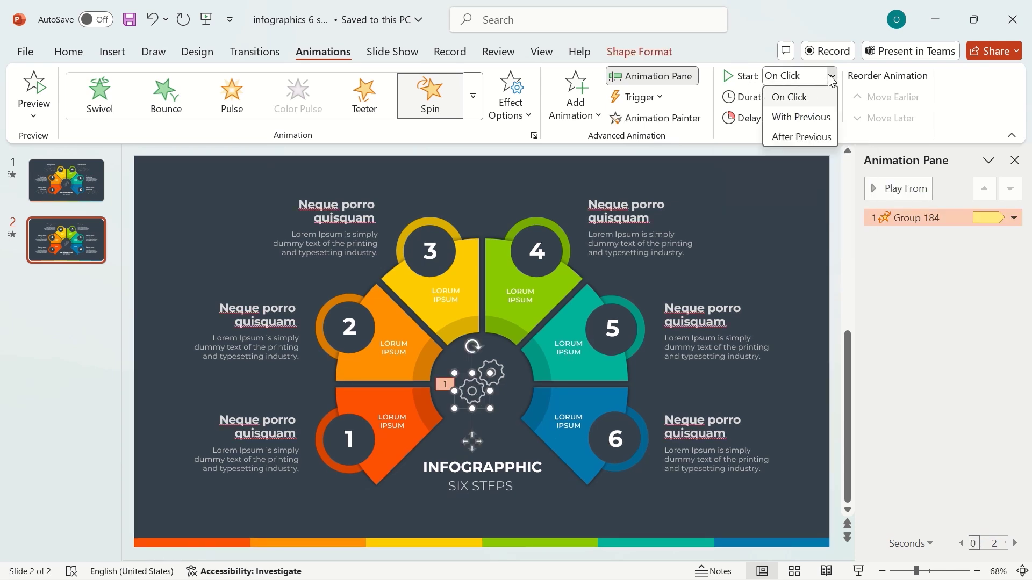
{"action": "left_click", "coordinate": [807, 138]}
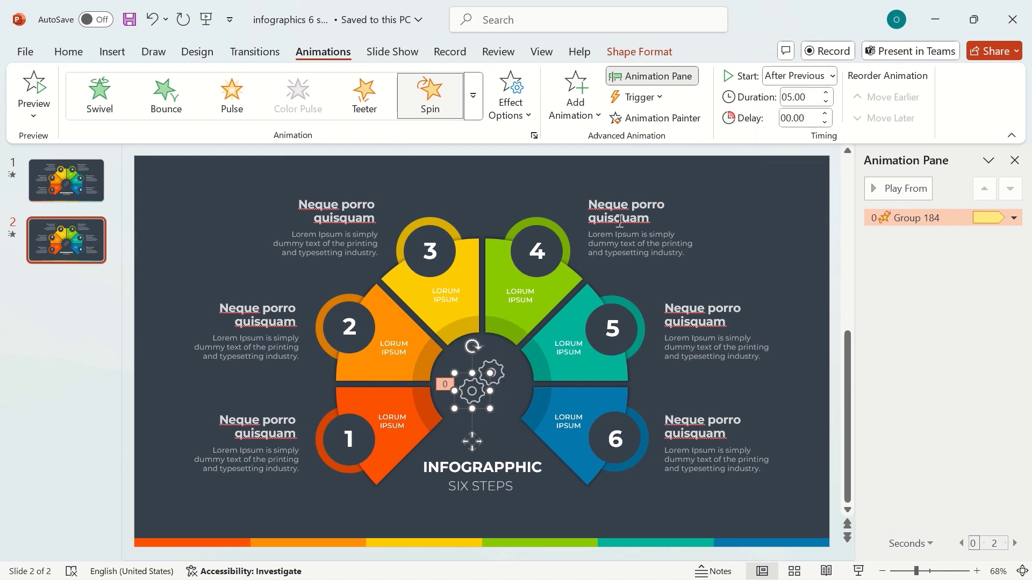
Copy the Spin onto the second gear, counterclockwise, starting With Previous.
{"action": "left_click", "coordinate": [666, 118]}
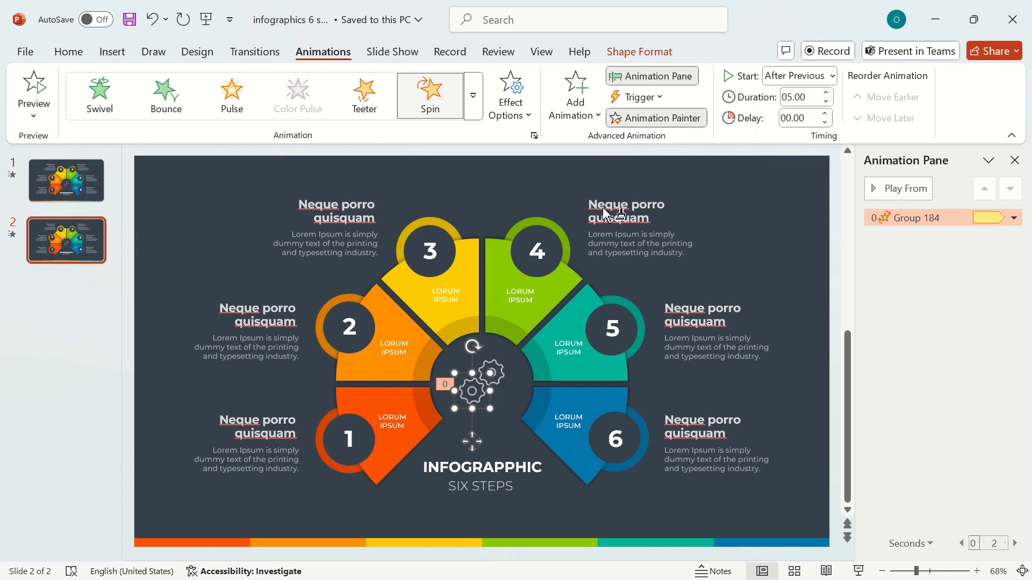
{"action": "left_click", "coordinate": [503, 373]}
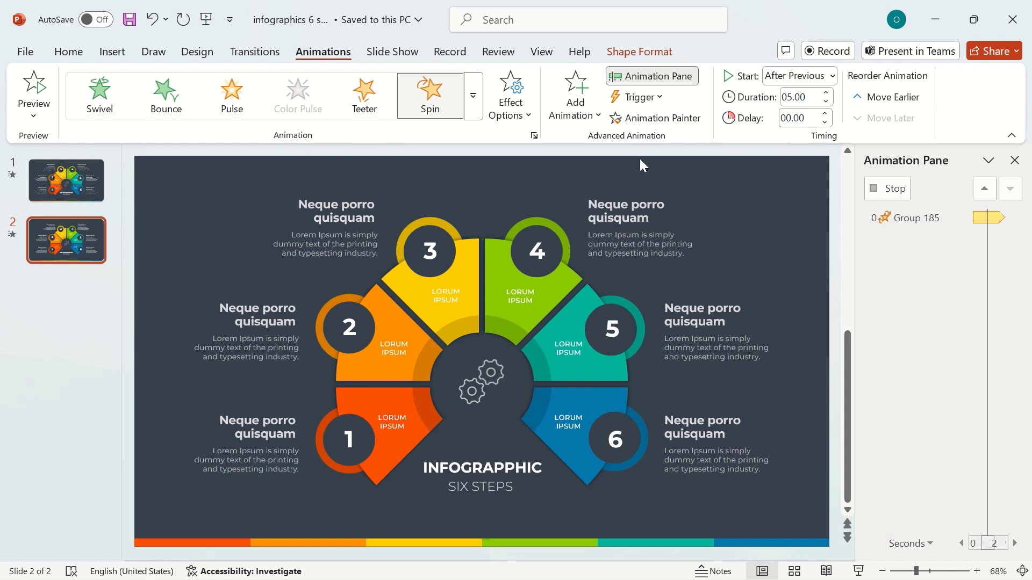
{"action": "left_click", "coordinate": [511, 102]}
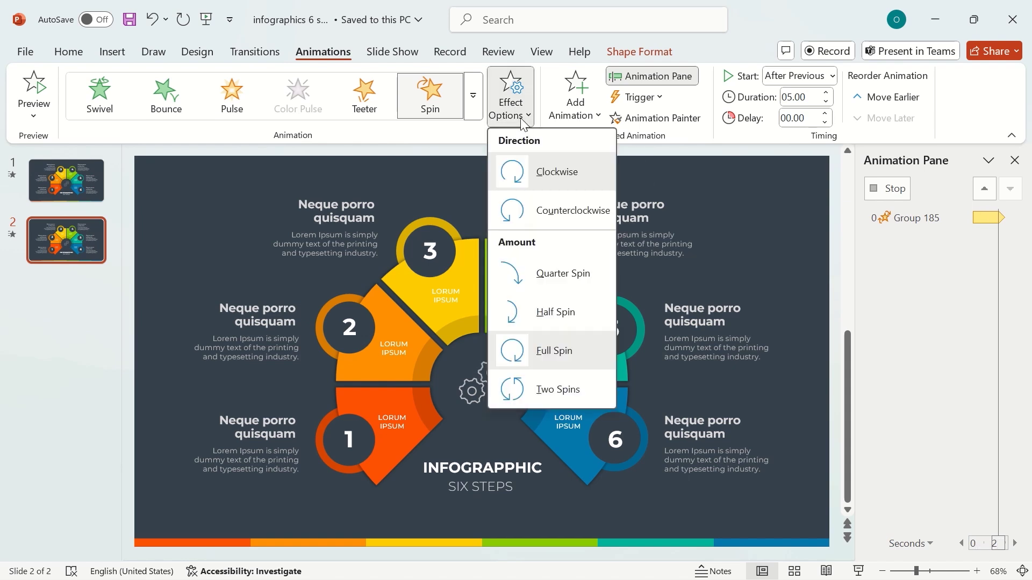
{"action": "left_click", "coordinate": [556, 213]}
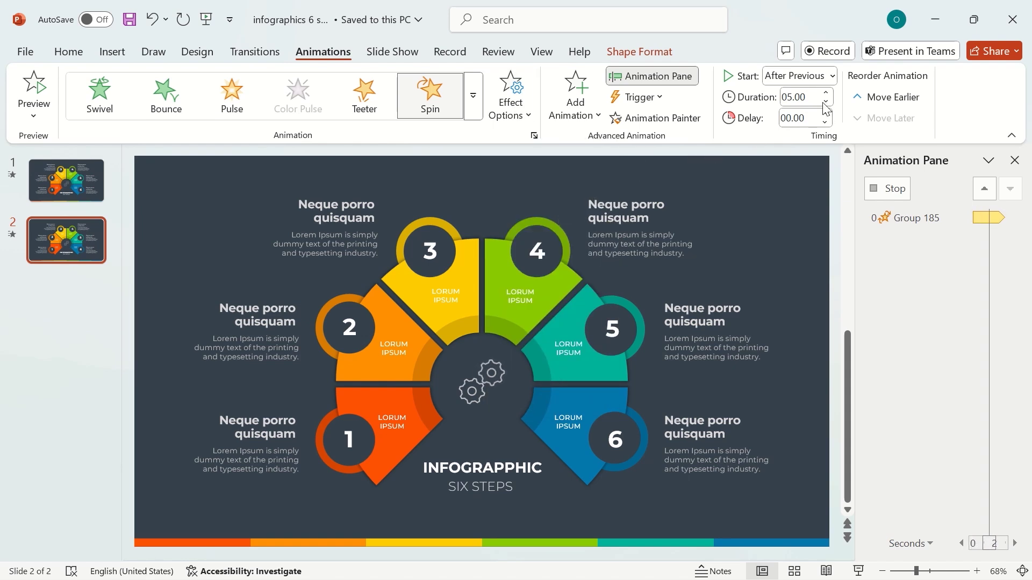
{"action": "left_click", "coordinate": [838, 77]}
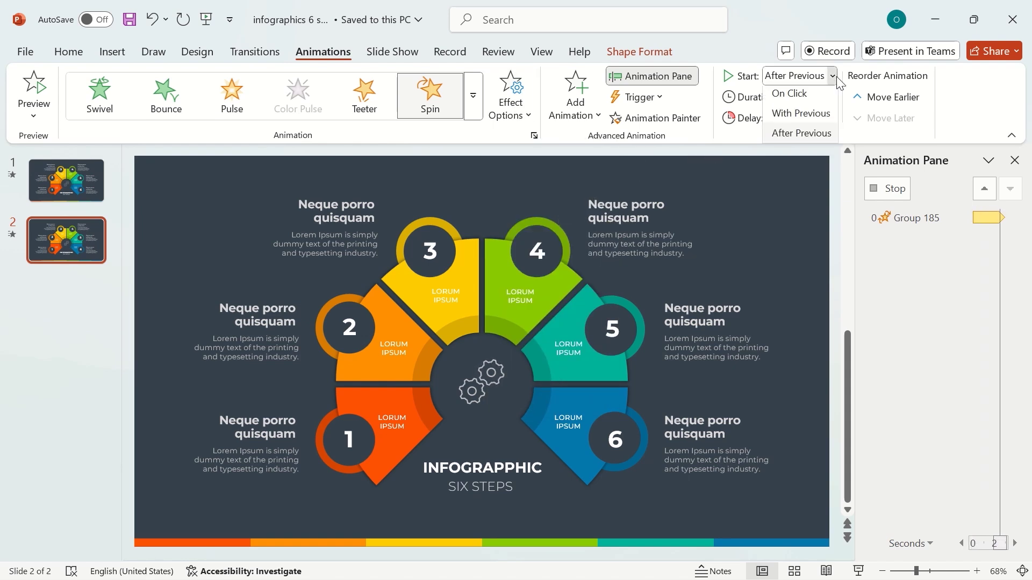
{"action": "left_click", "coordinate": [804, 117]}
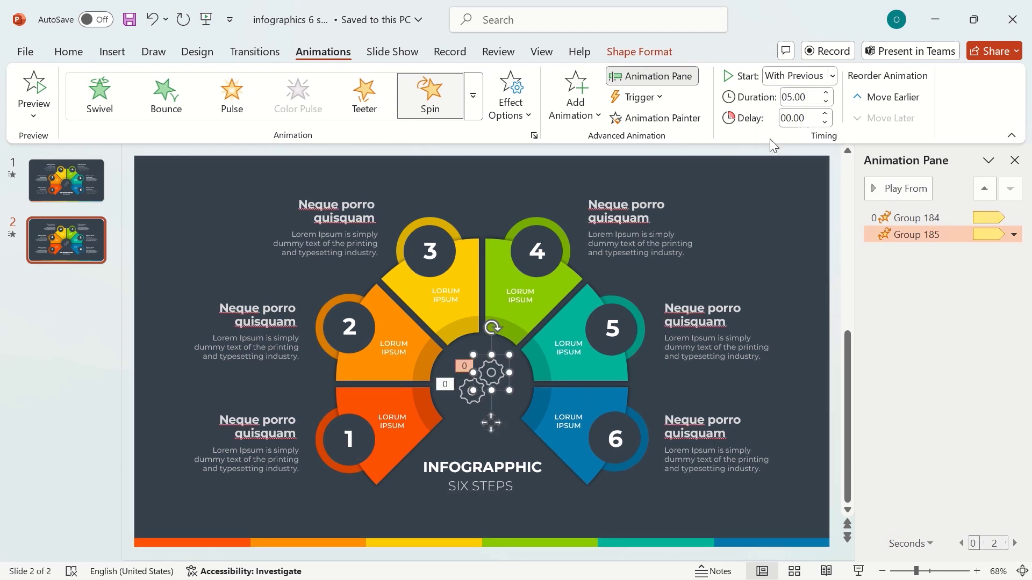
{"action": "left_click", "coordinate": [1014, 160]}
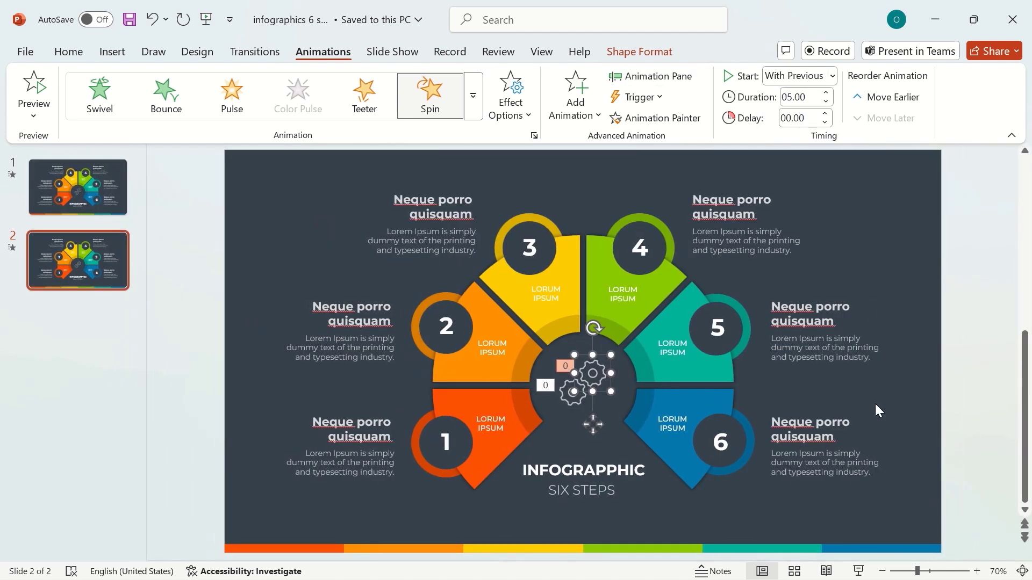